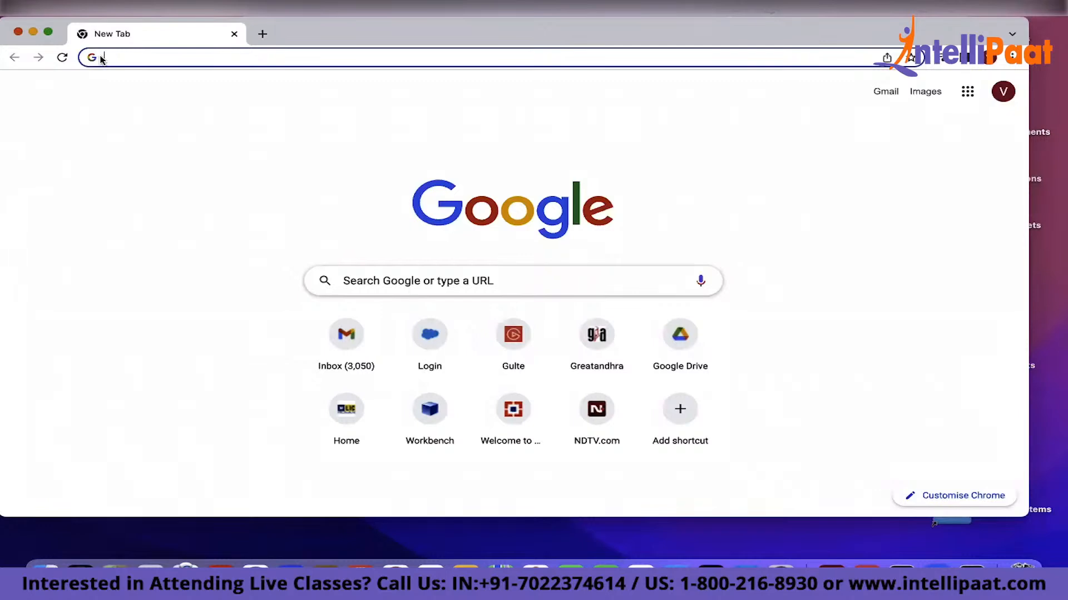
Open the Salesforce login page and sign in with the account username and password
key(Return)
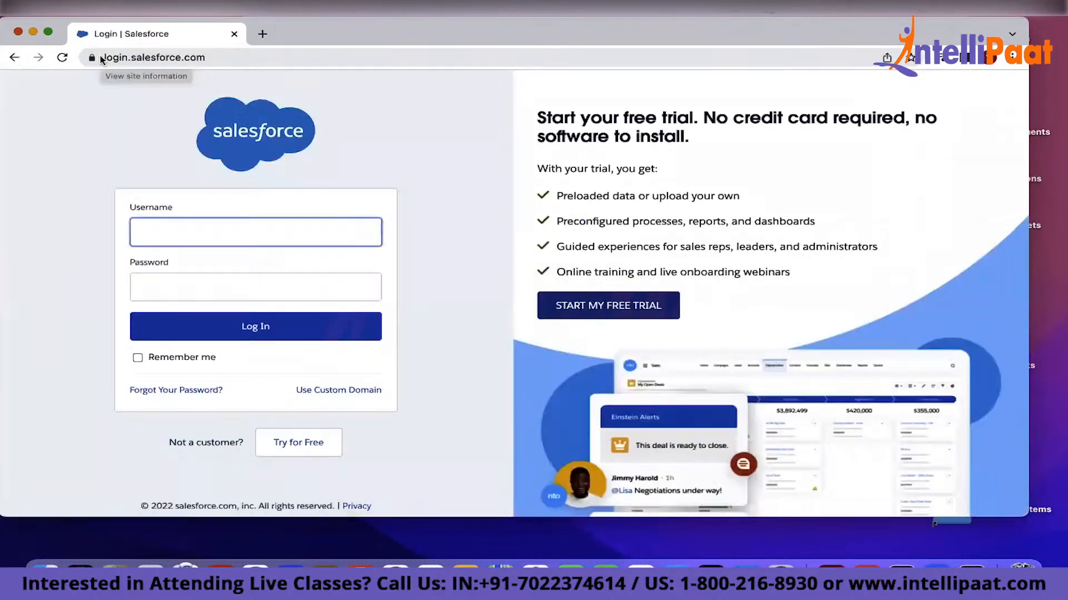
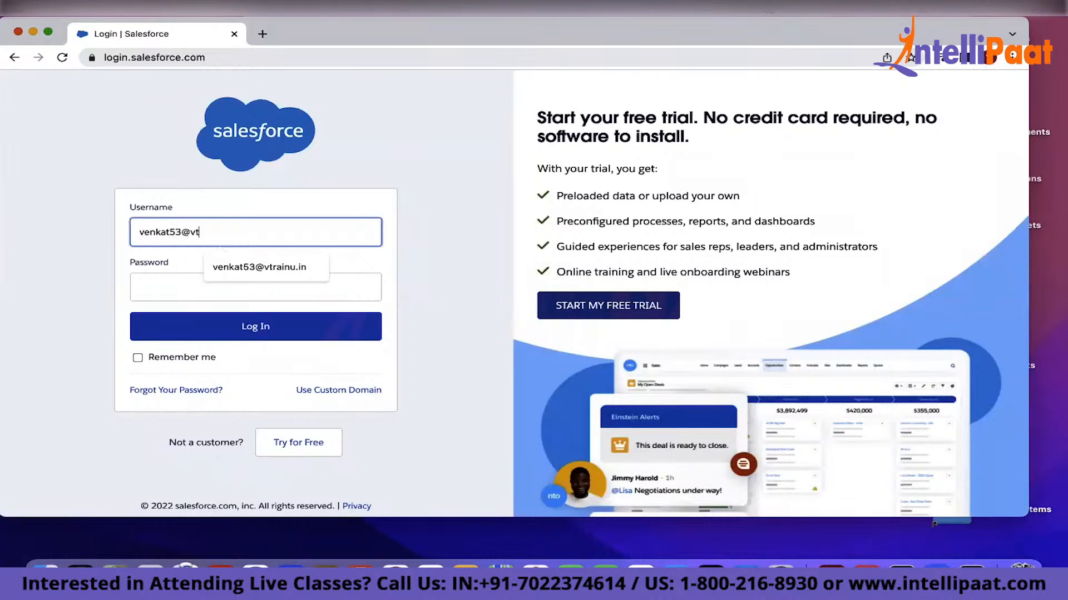
key(Tab)
text(••••••••)
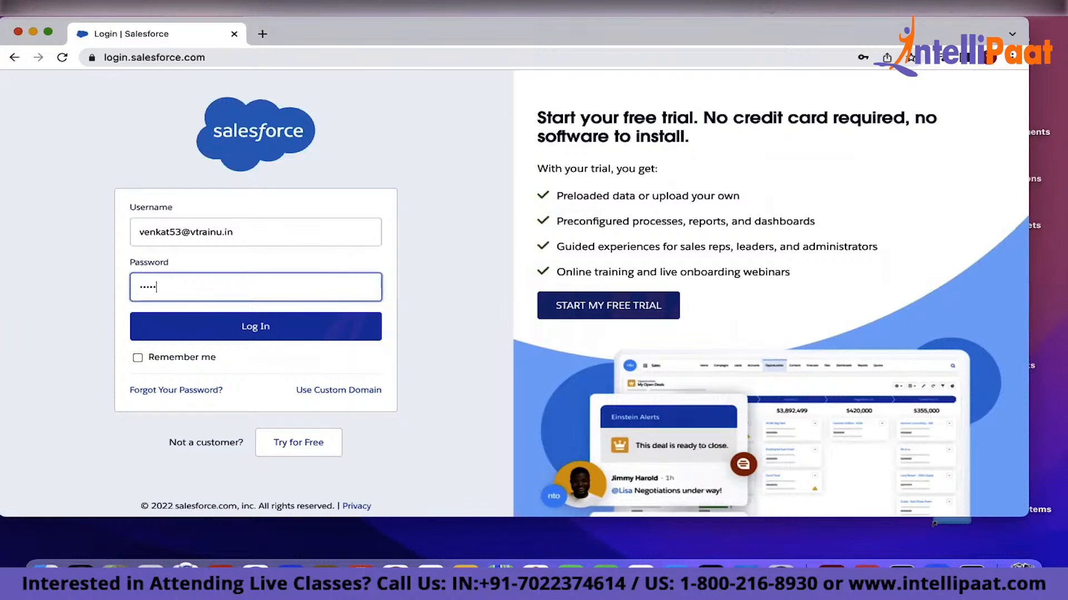
key(Return)
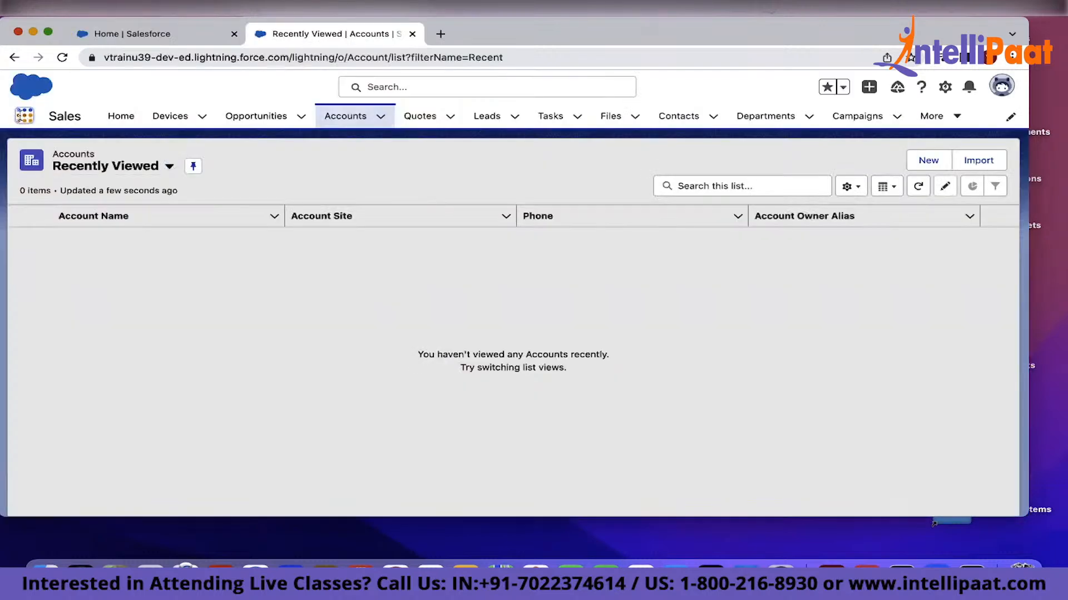
Open Campaigns through the App Launcher and browse its list views
click(23, 118)
text(cam)
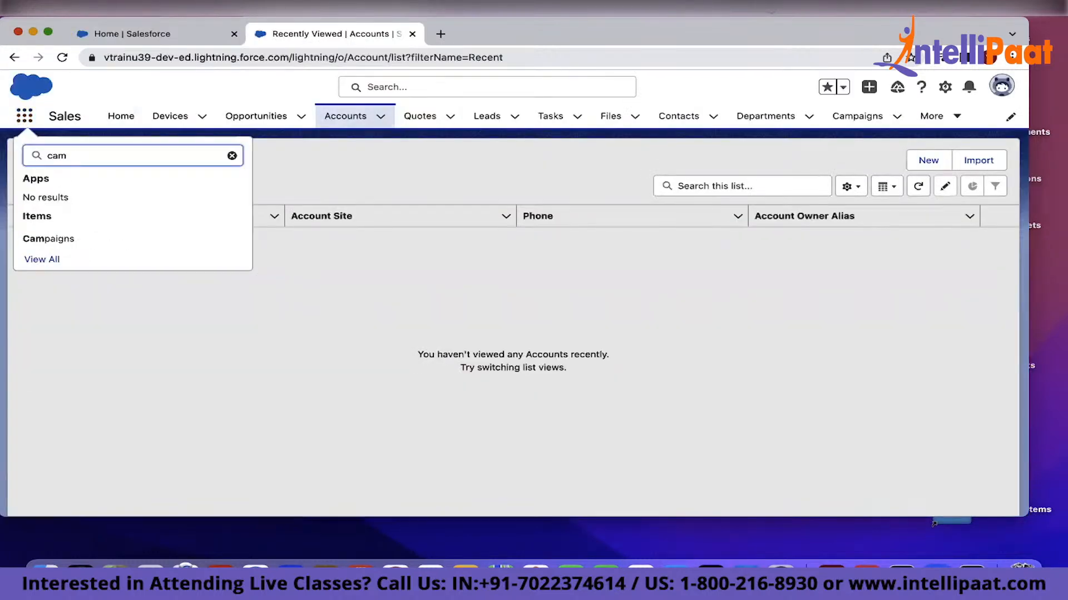
click(40, 239)
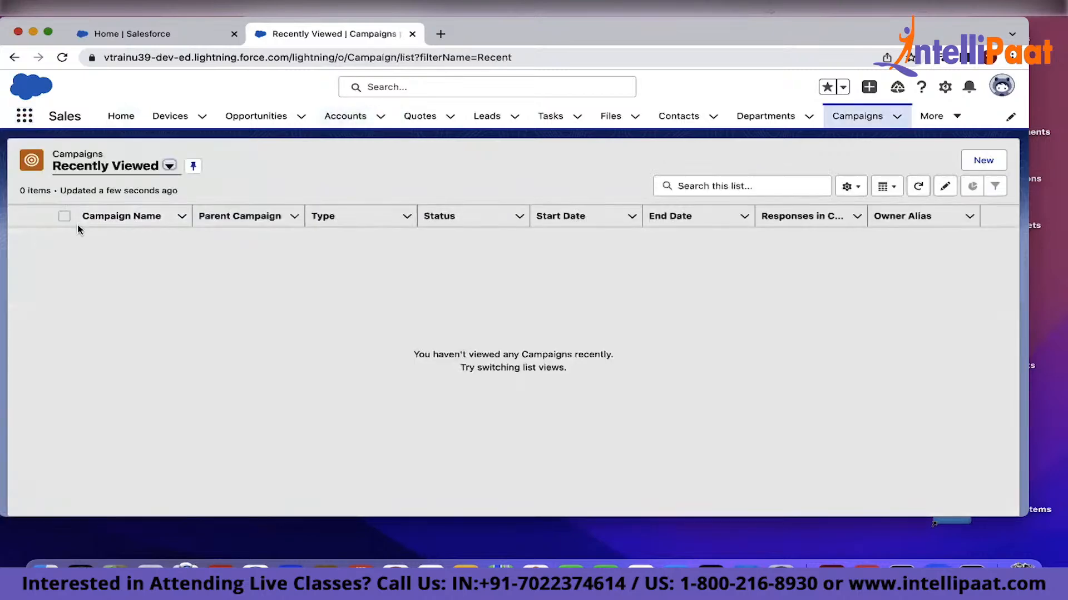
click(169, 166)
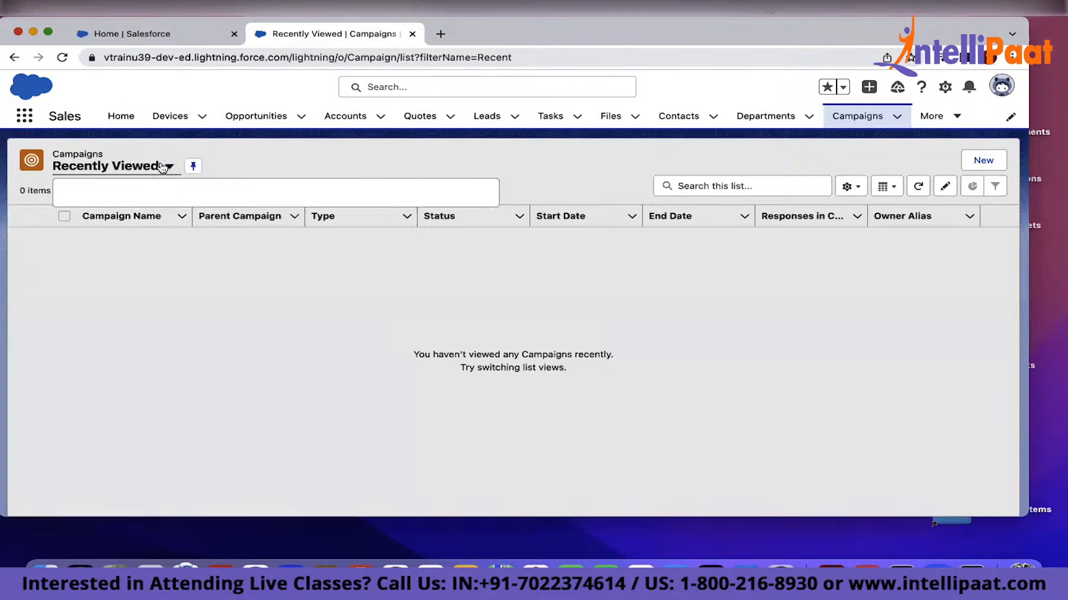
click(112, 214)
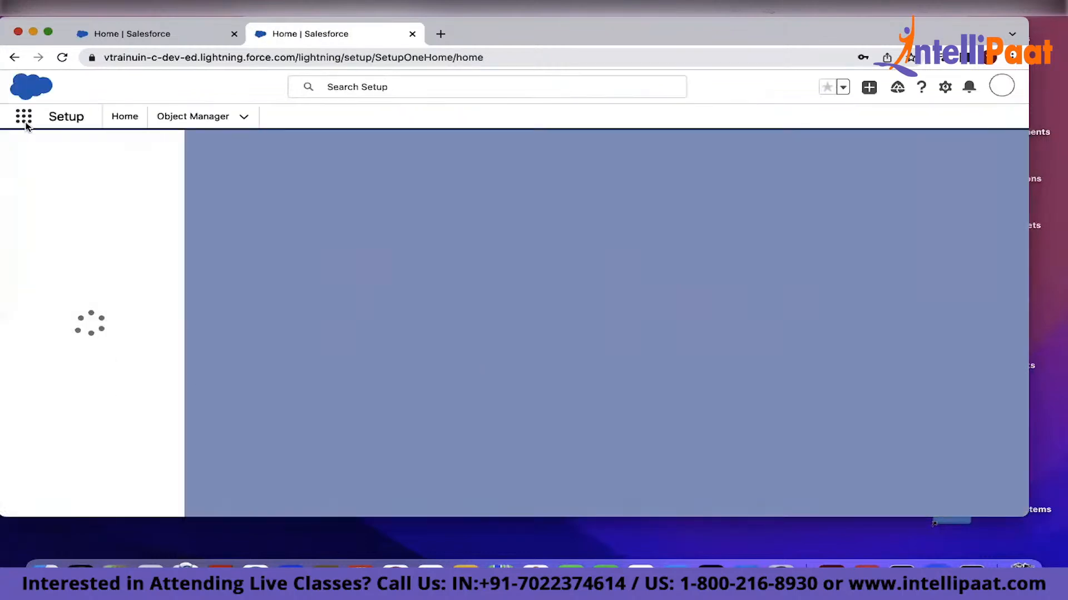
Open the Marketing app in a new browser tab from the App Launcher
click(24, 118)
text(mar)
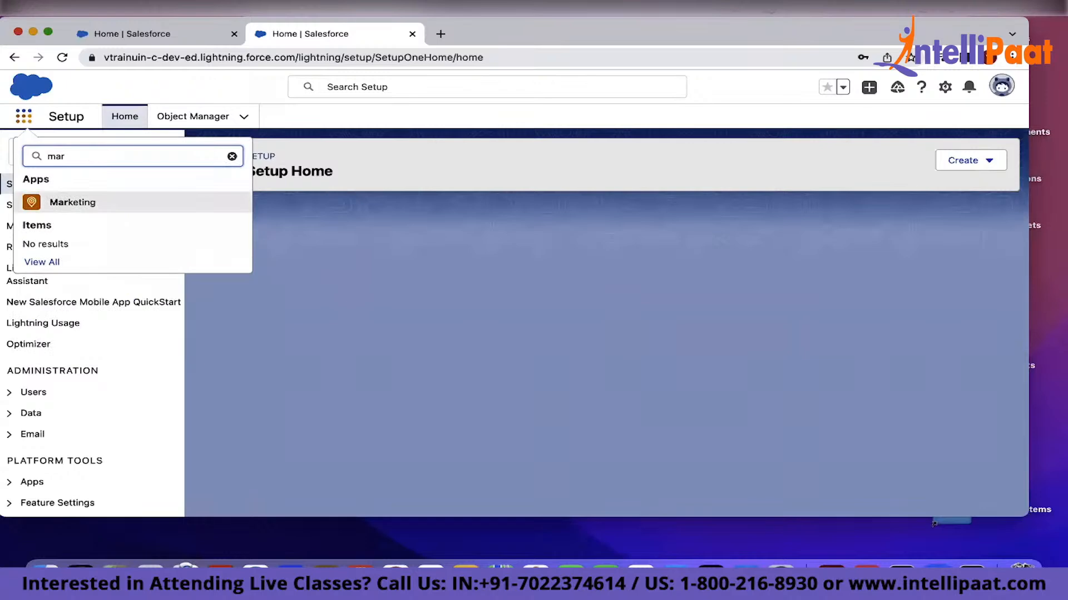
right_click(67, 203)
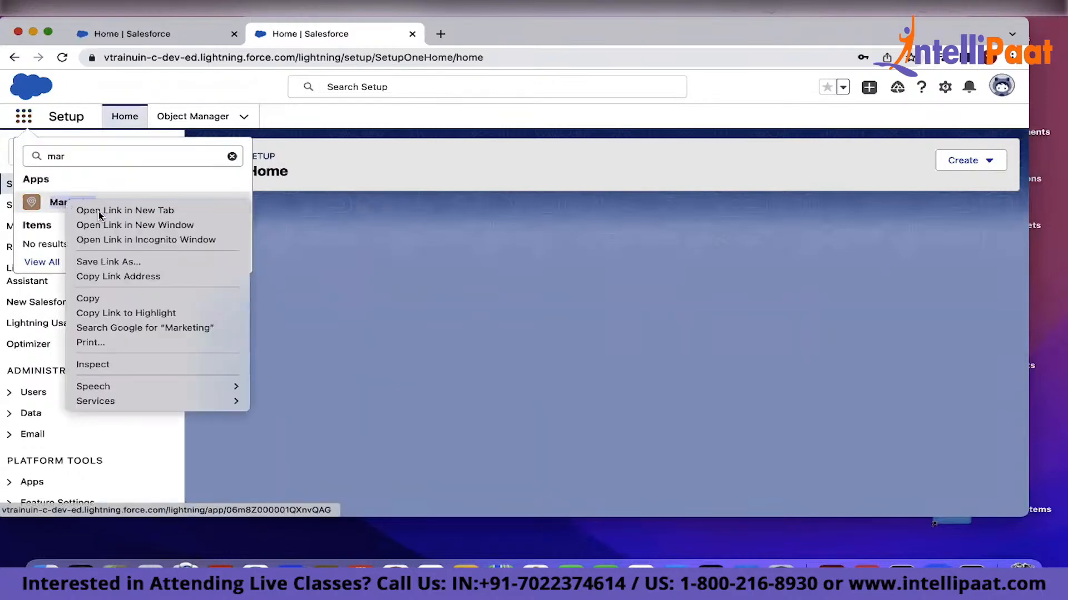
click(99, 211)
Open the Sales app in a new browser tab from the App Launcher
click(23, 118)
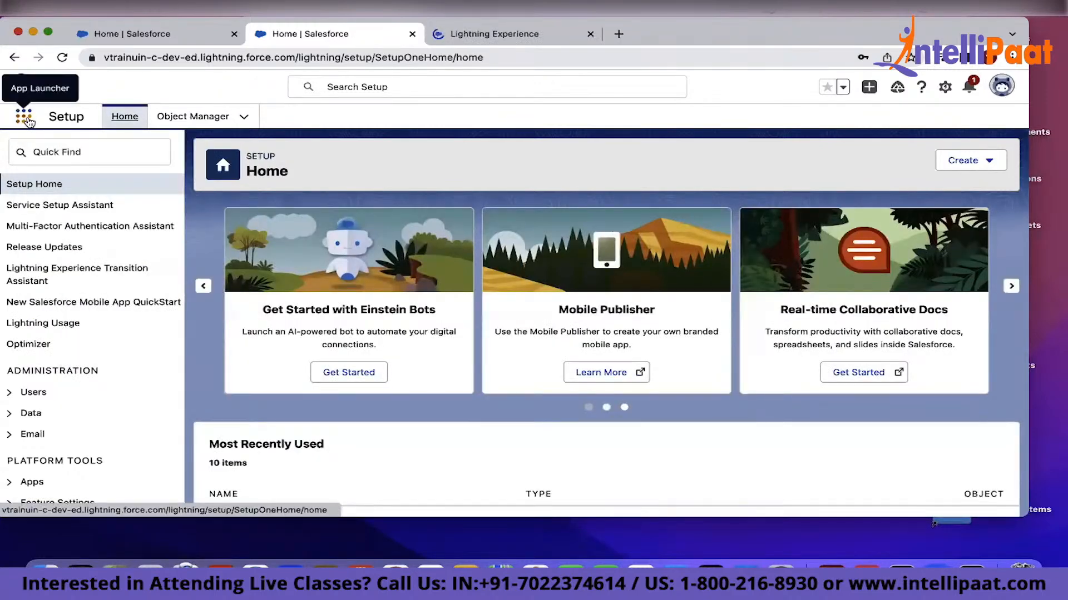
click(28, 121)
text(sale)
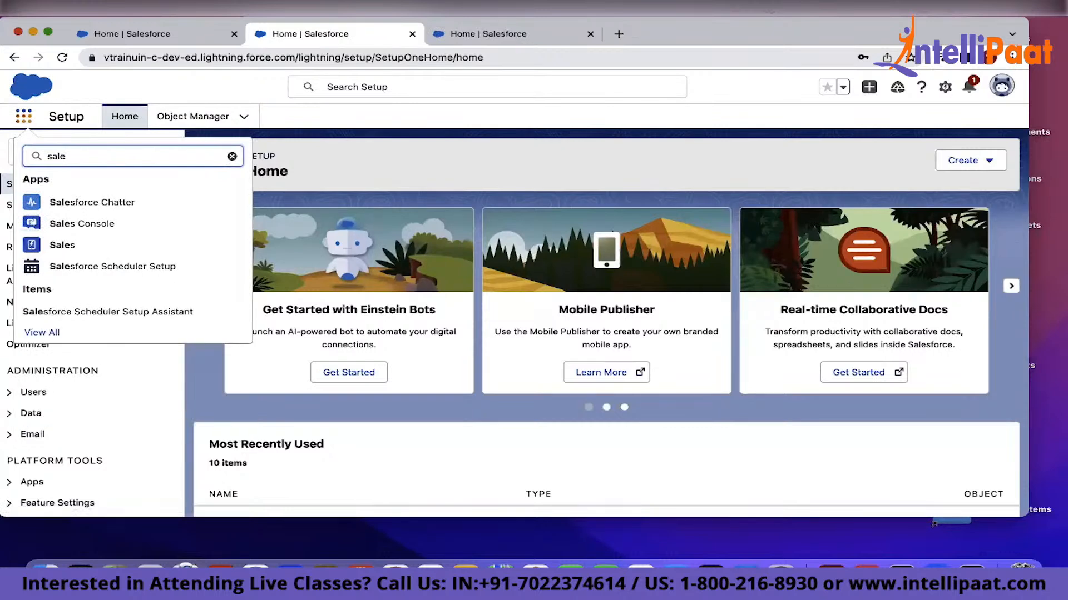
right_click(64, 240)
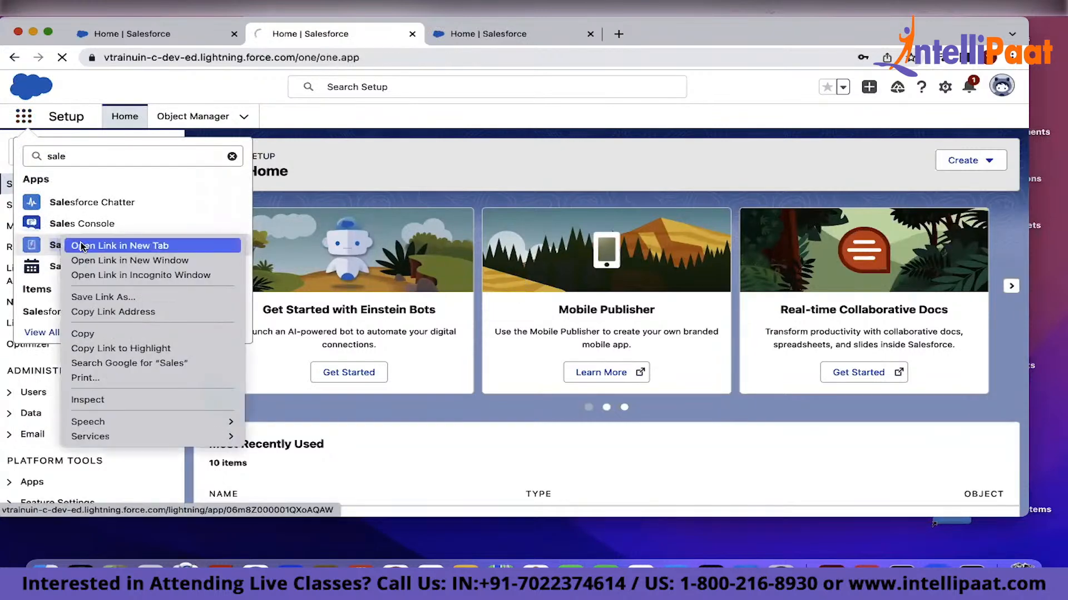
click(82, 246)
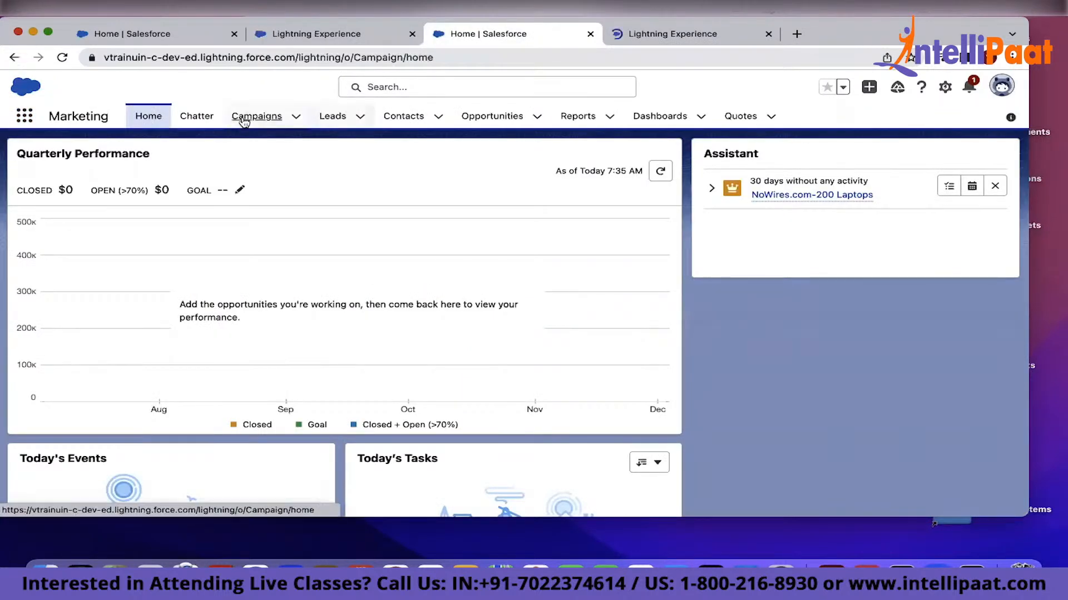
Review the Campaigns list and then the Leads list in the Marketing app
click(244, 119)
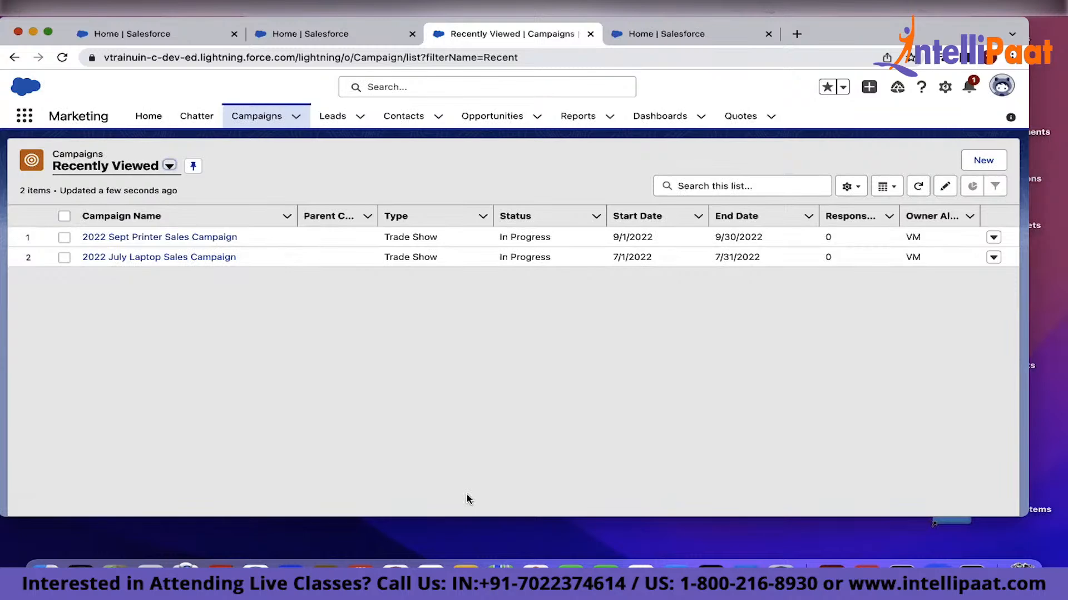
click(340, 120)
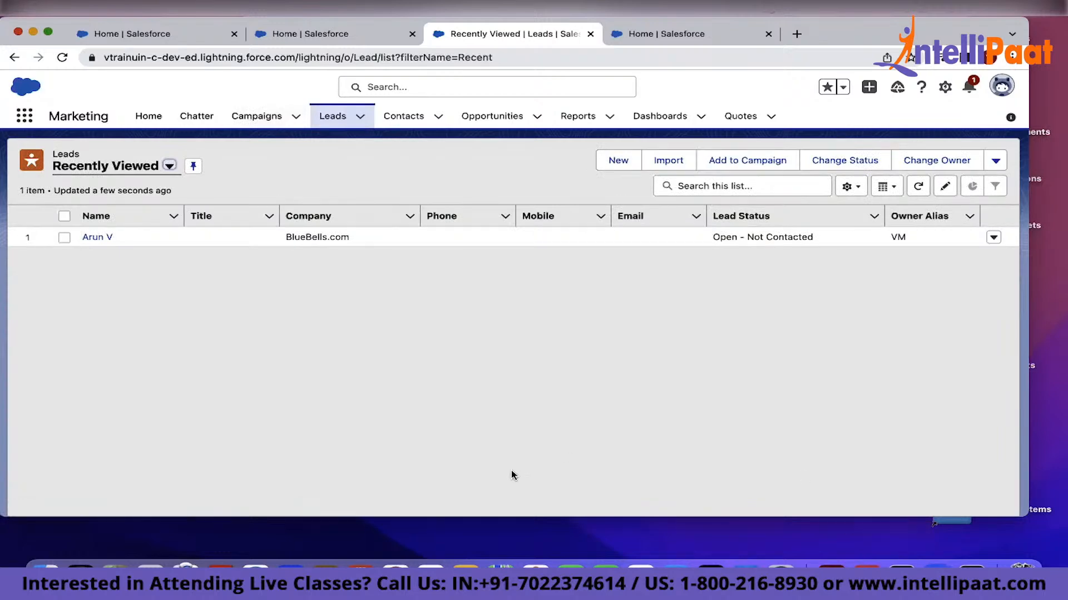
Start a new lead and enter the lead's first name and last name
click(615, 160)
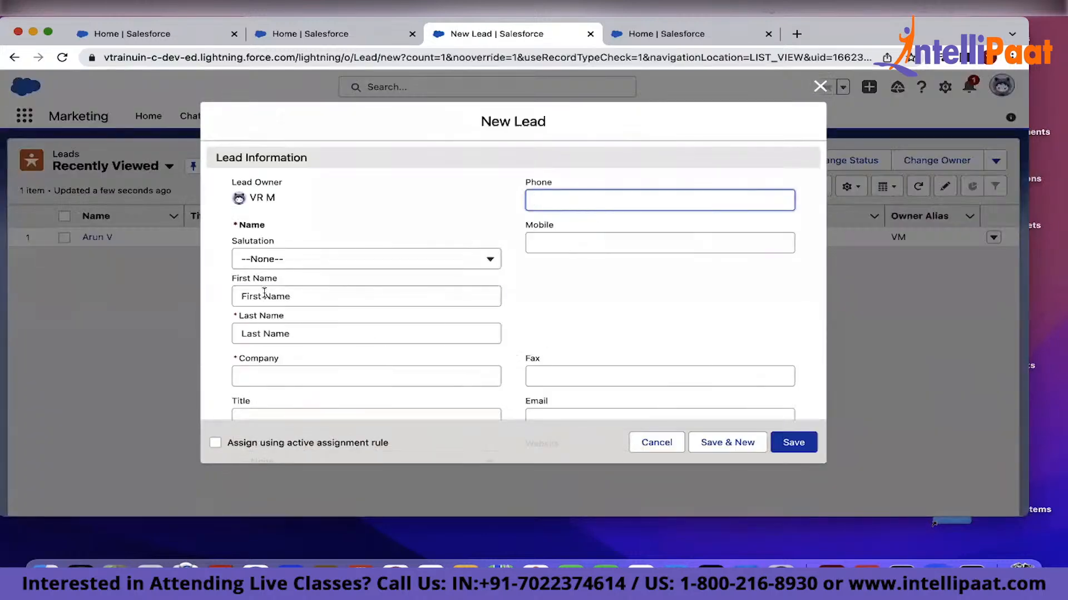
click(265, 295)
text(Grace)
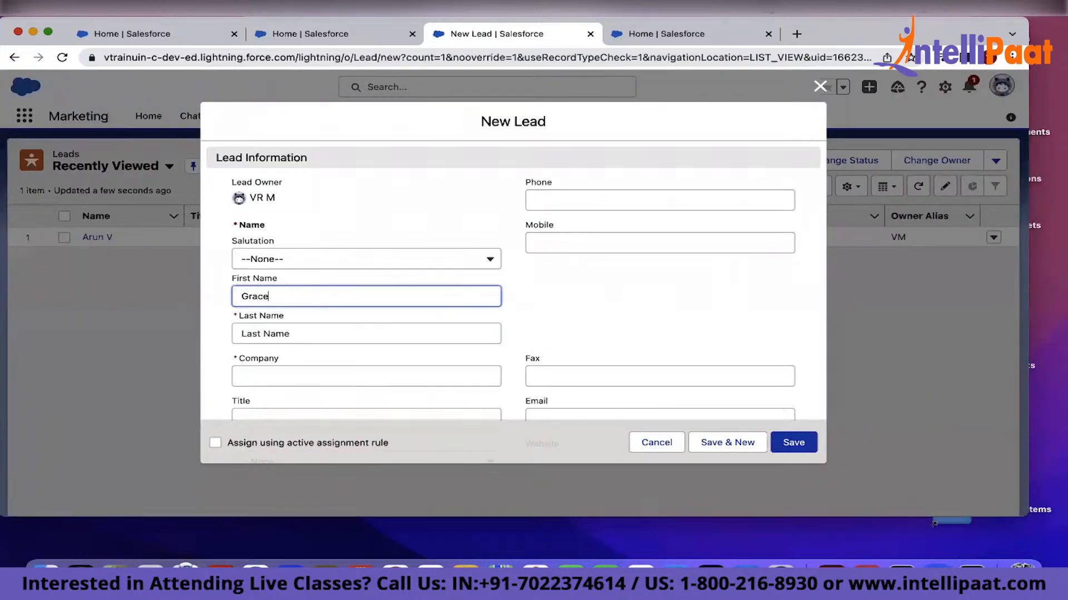
key(Tab)
text(C)
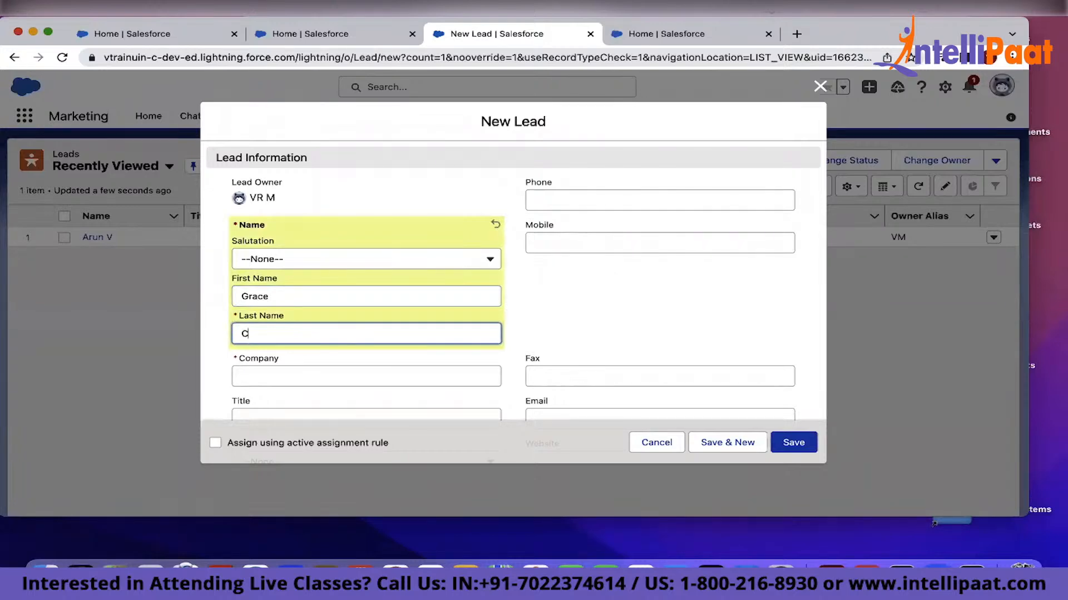
Switch to Excel and create a blank workbook
click(295, 376)
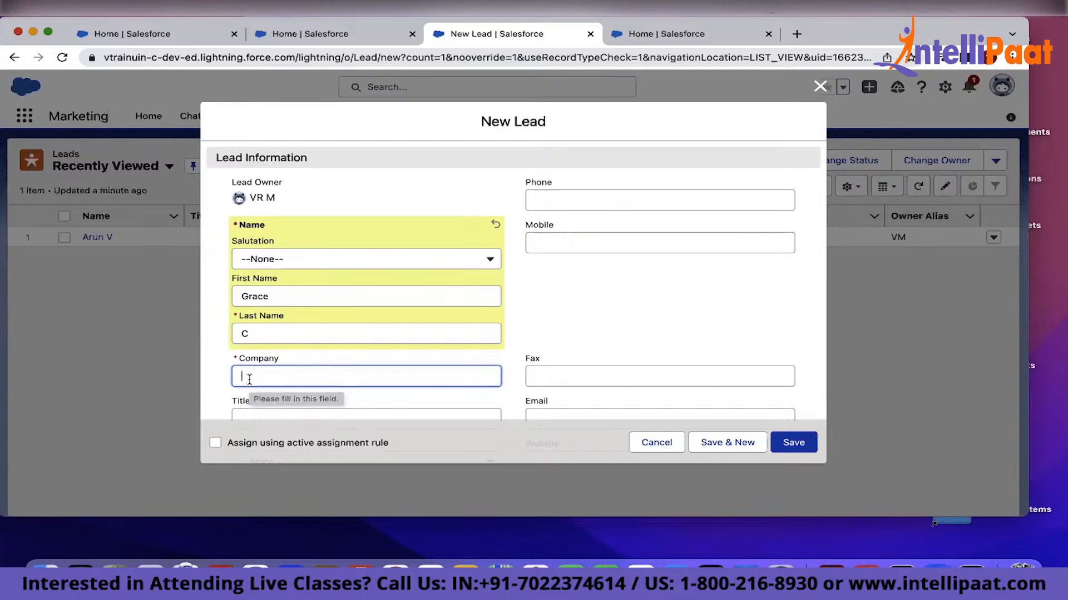
click(640, 570)
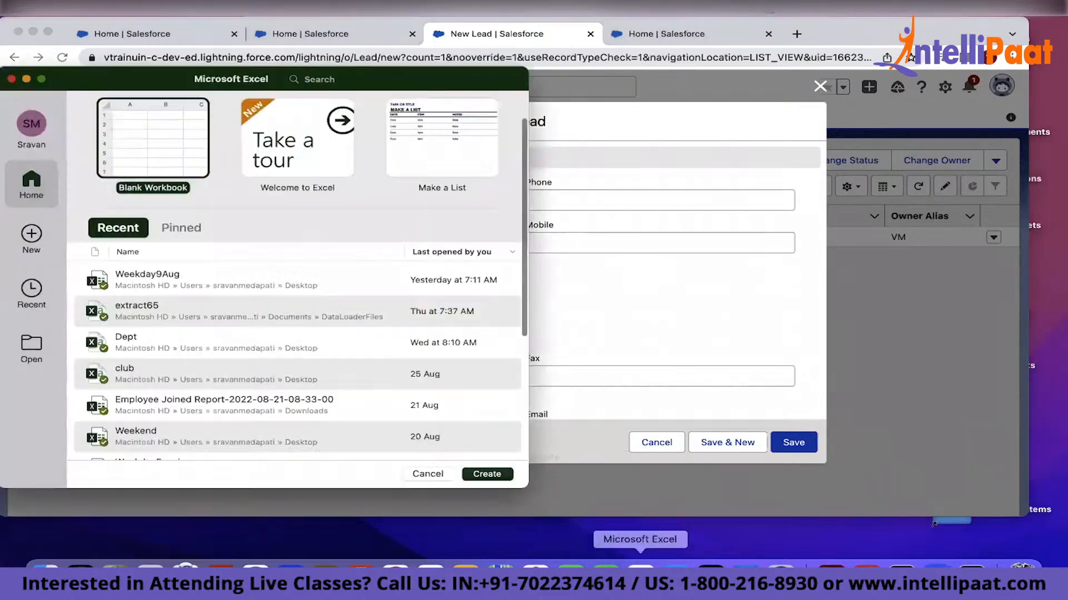
double_click(153, 178)
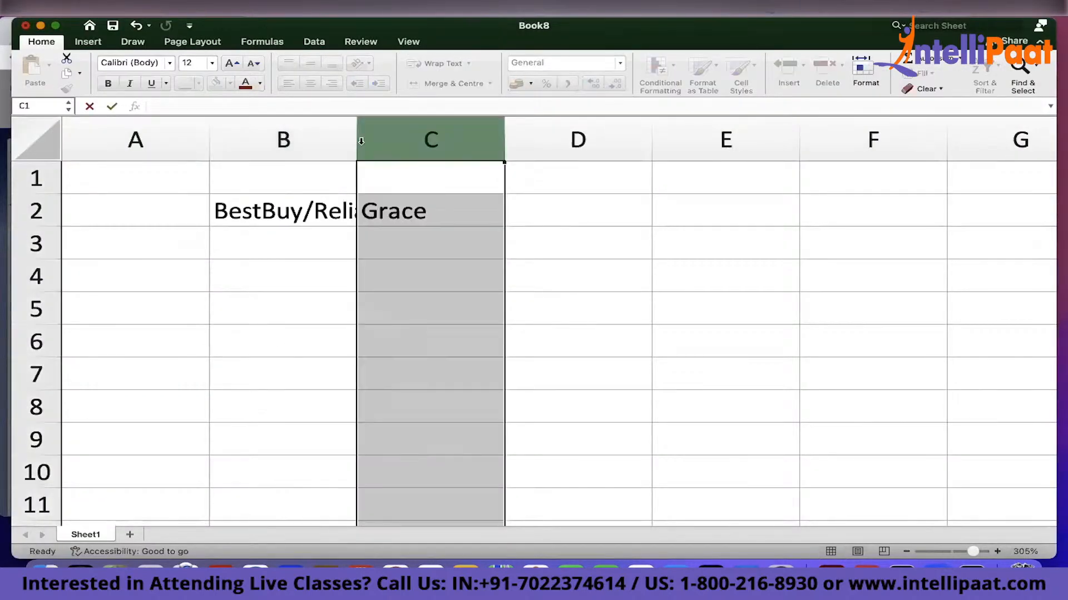
Autofit column B to the width of its contents
double_click(357, 141)
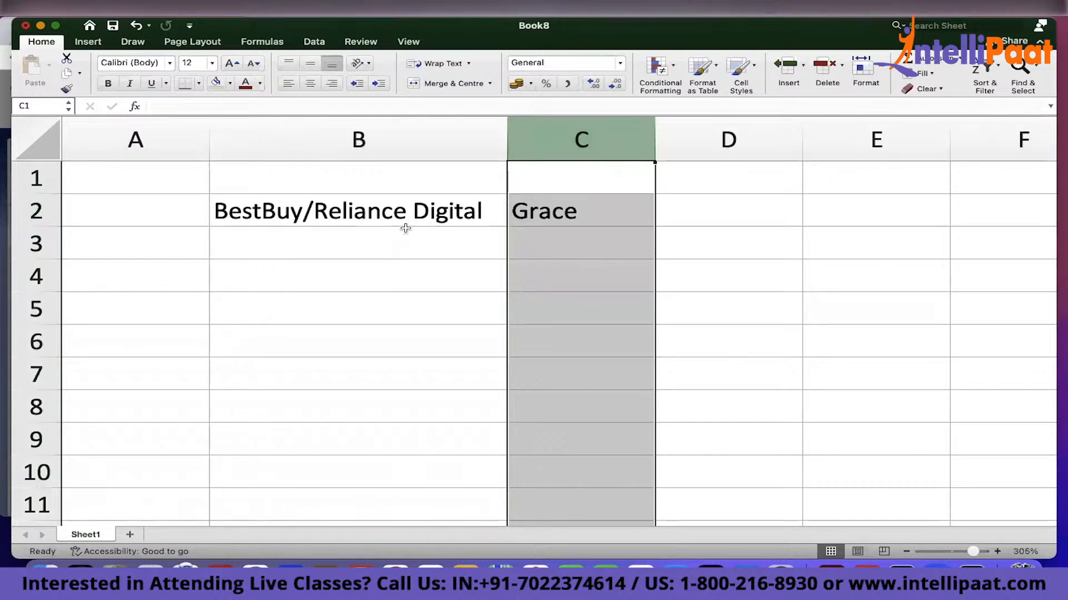
click(411, 236)
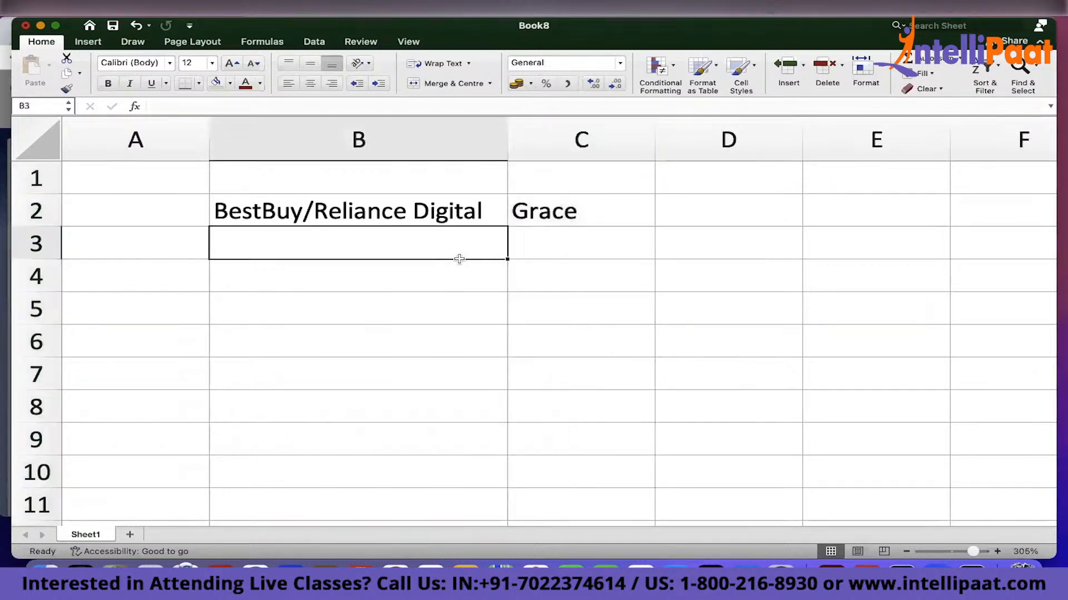
click(378, 210)
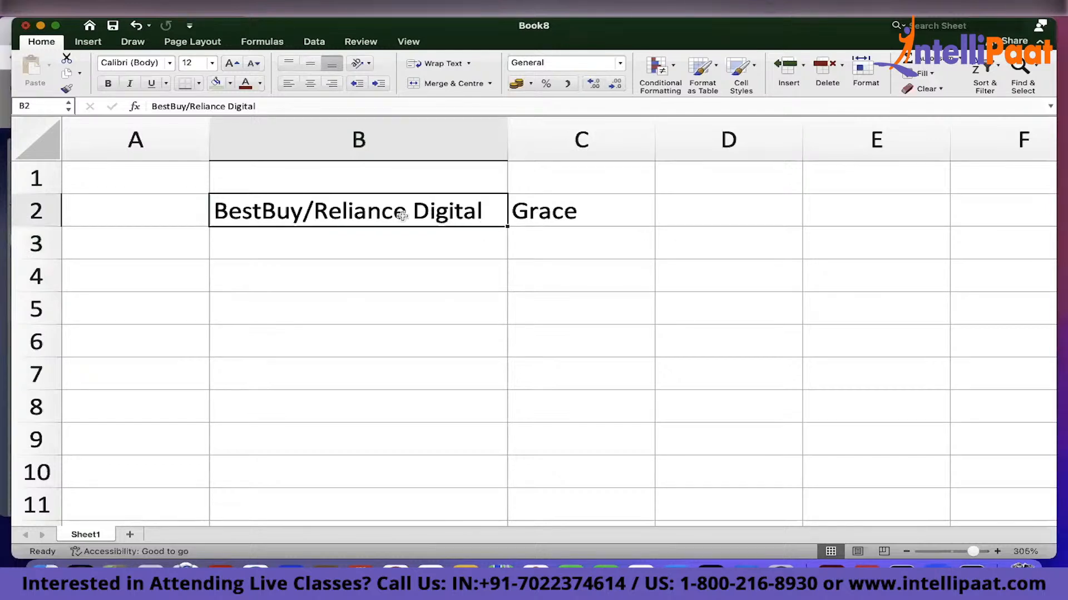
click(615, 212)
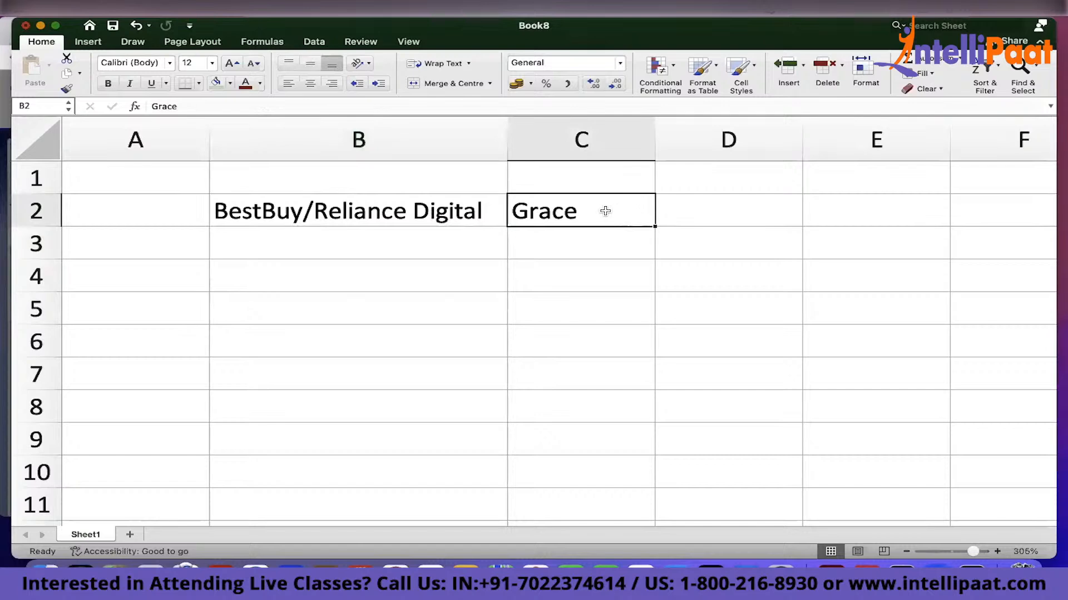
Enter Salesforce in cell B1 and make it italic
click(377, 187)
text(Salesforce)
key(Return)
click(356, 179)
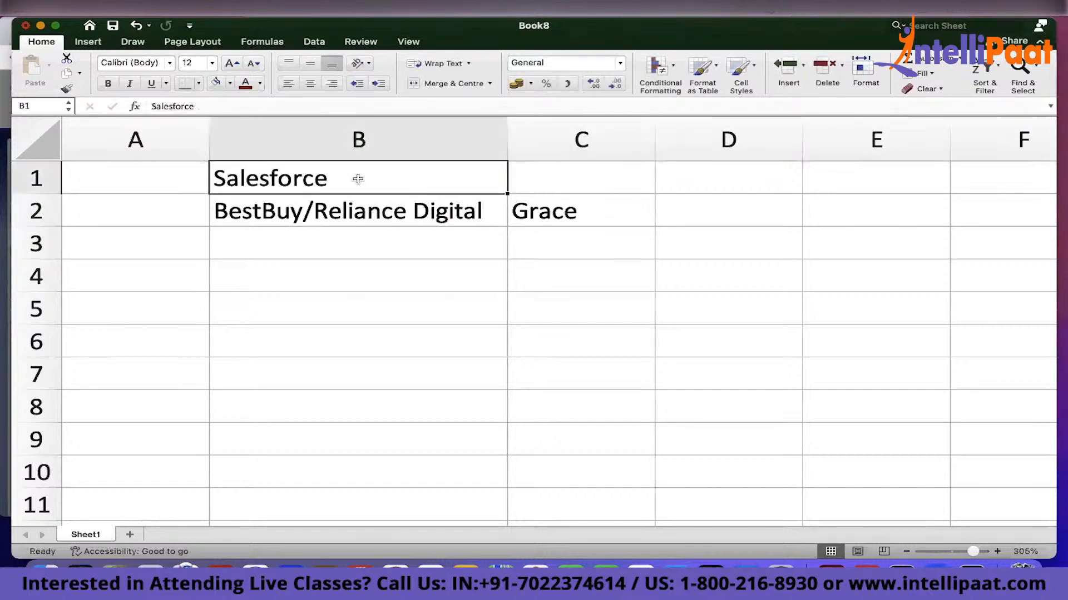
key(super+i)
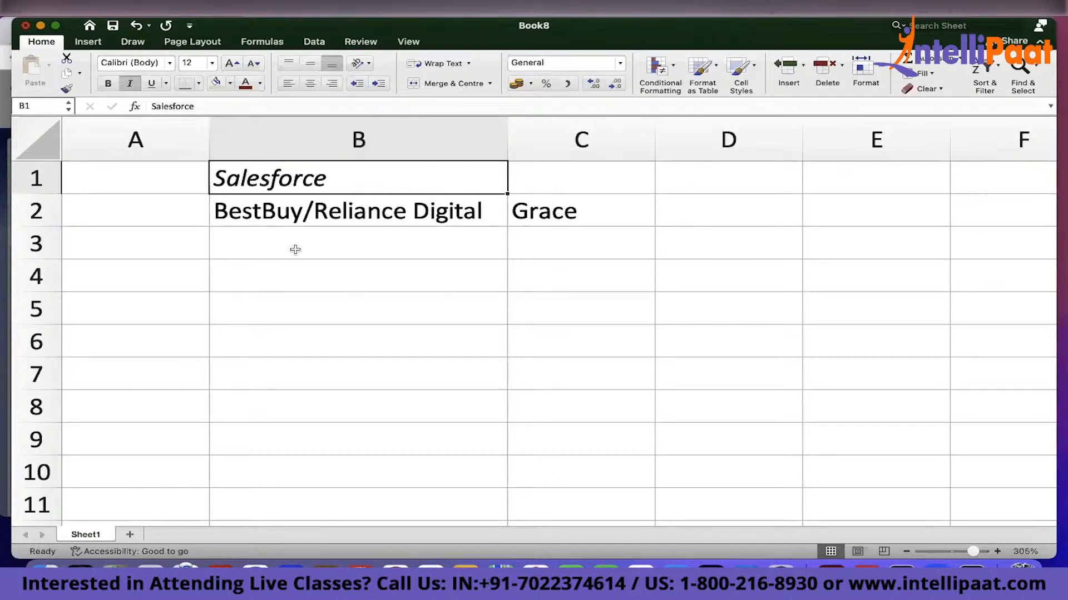
Apply a dark red font colour to the text in cells B2 and C2
click(285, 215)
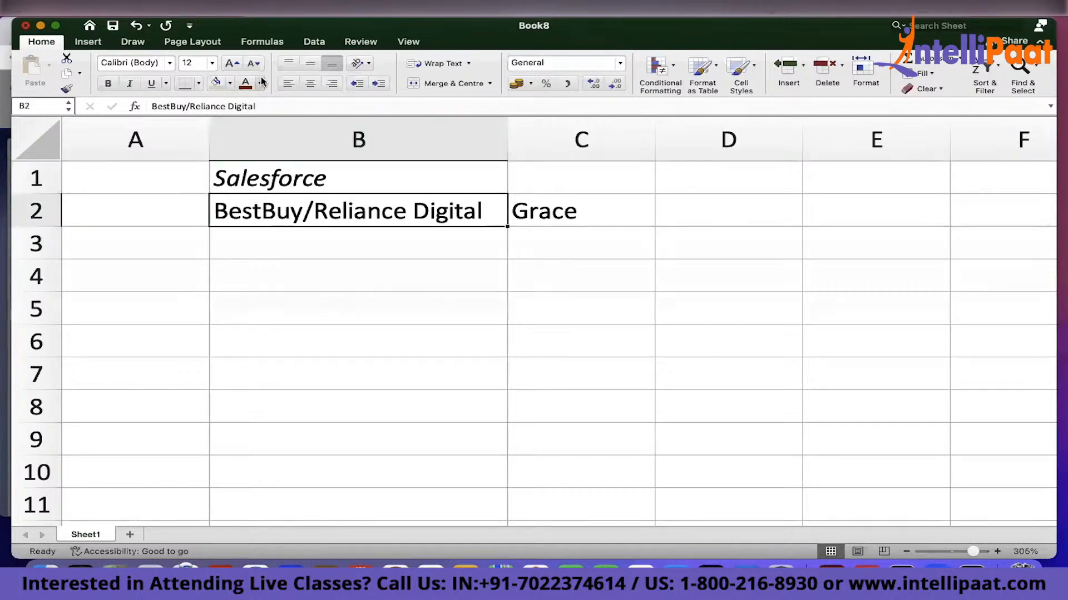
click(244, 85)
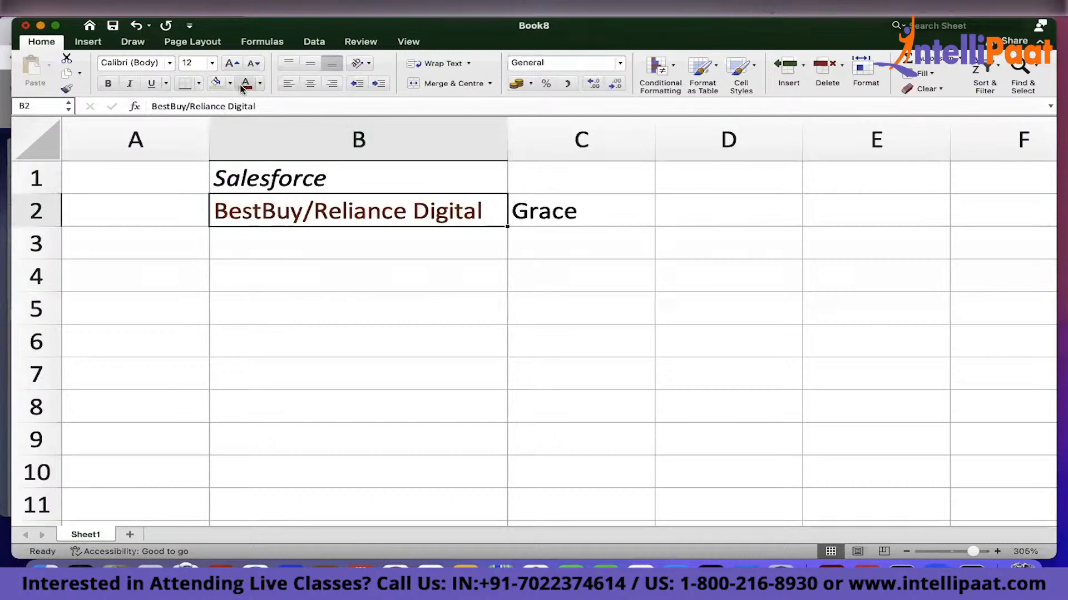
click(558, 213)
click(261, 84)
click(254, 234)
click(297, 235)
drag(393, 201, 534, 203)
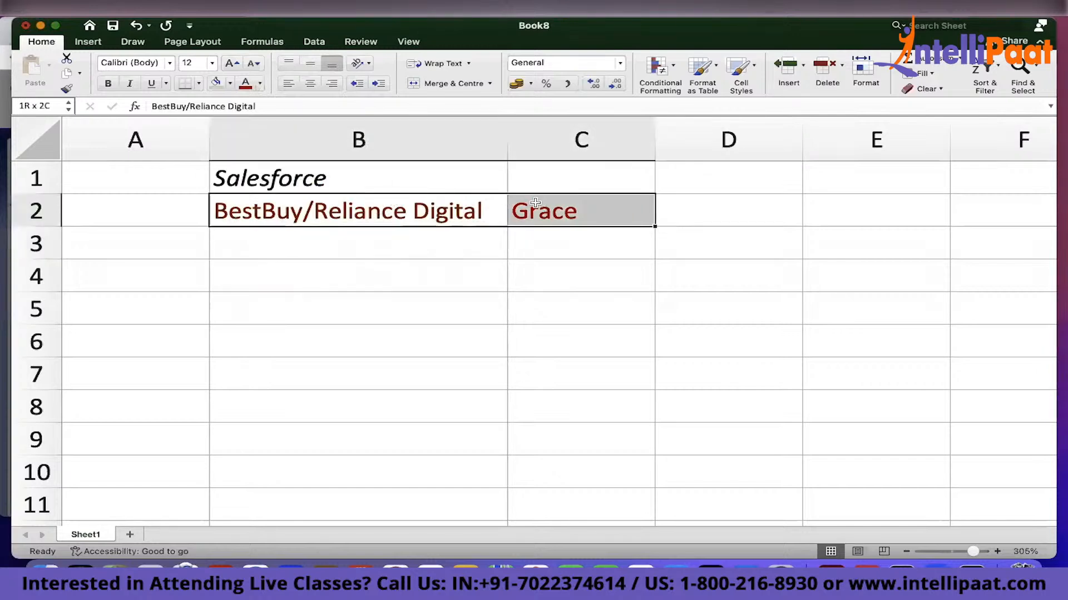
click(445, 252)
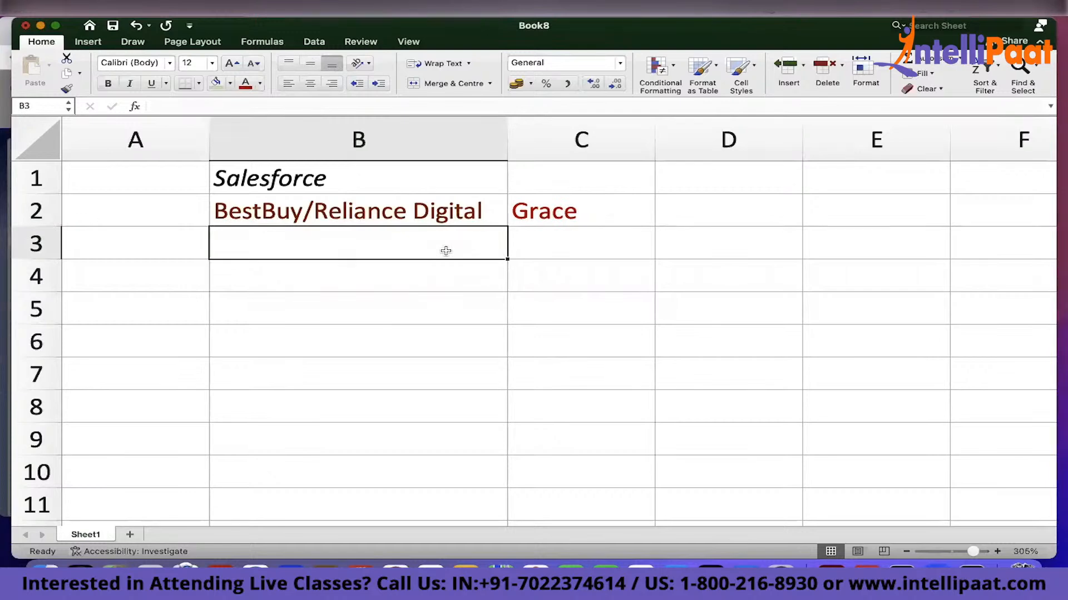
Enter Buyer in cell C3 and Seller in cell B3
click(535, 239)
text(Buyer)
click(389, 242)
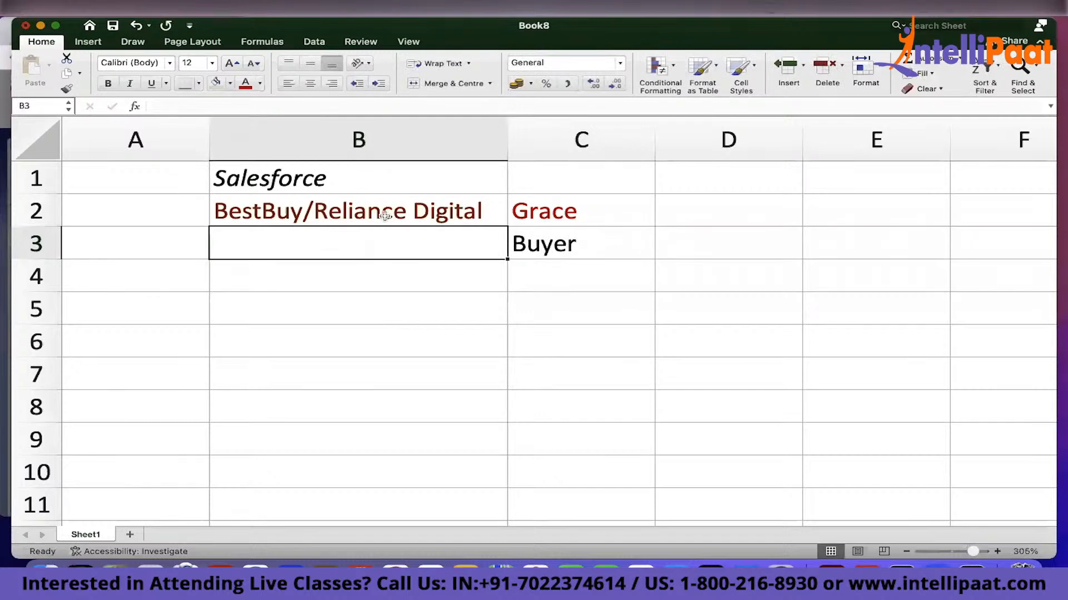
text(Seller)
key(Return)
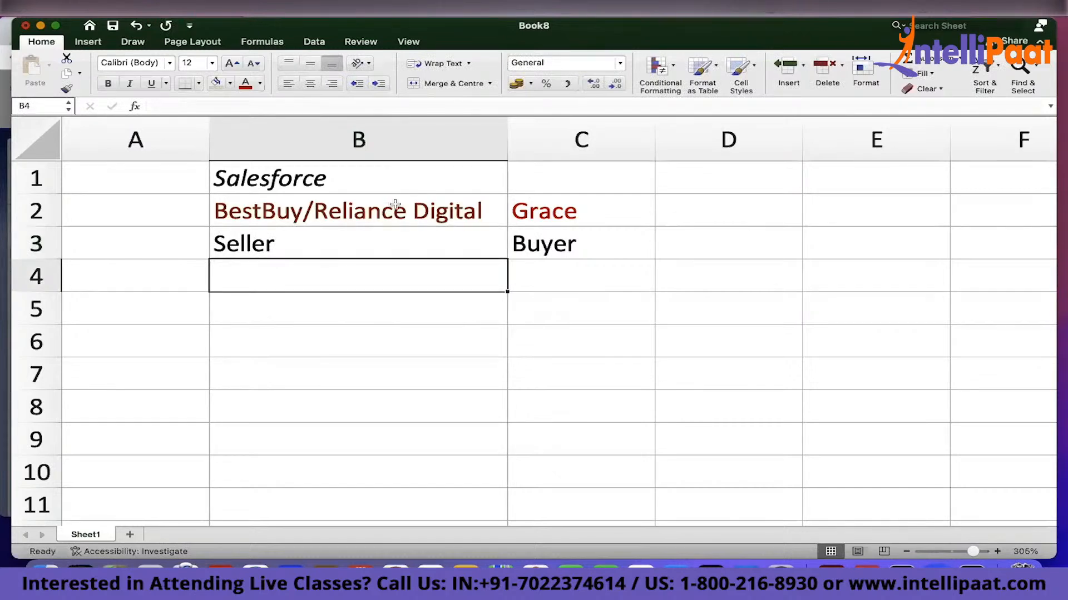
Enter Business in cell B4 and Consumer in cell C4
click(362, 210)
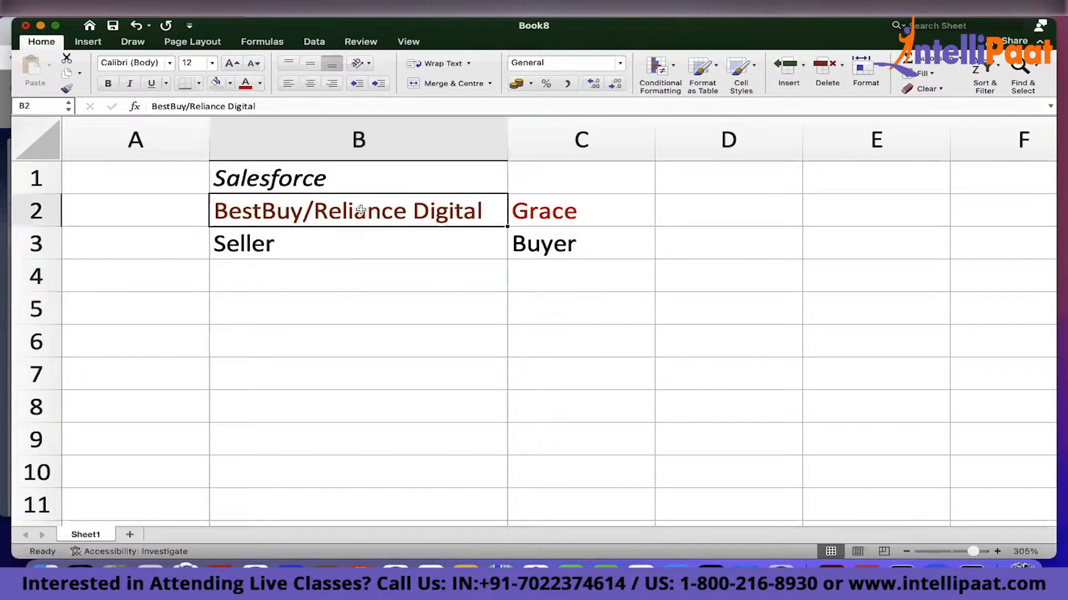
click(361, 249)
key(Down)
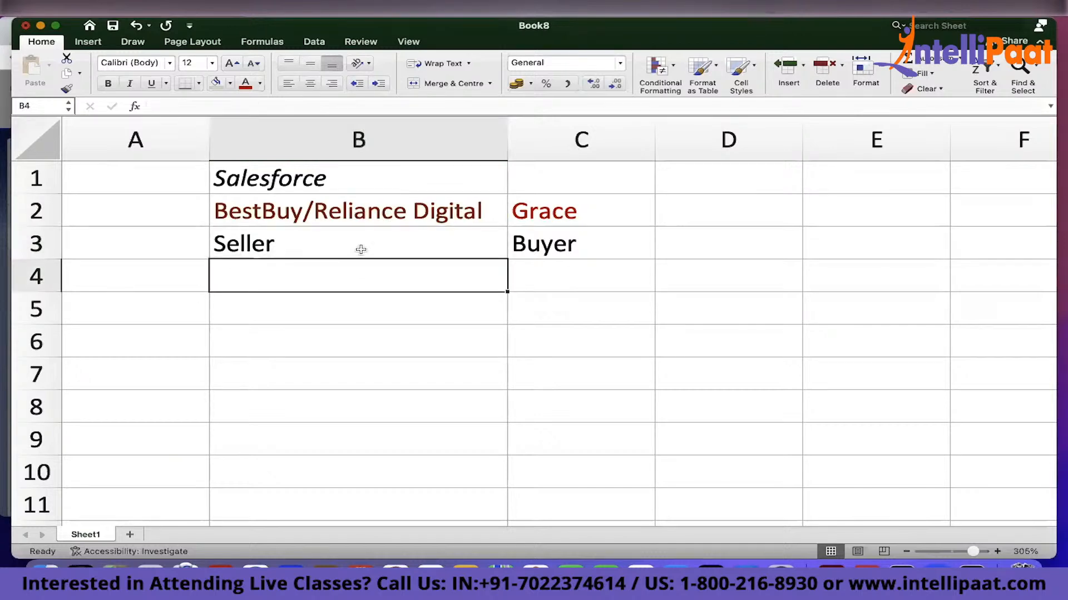
text(Business)
Merge and centre cells B5 and C5 and enter B 2 C - Business to Consumer
click(372, 330)
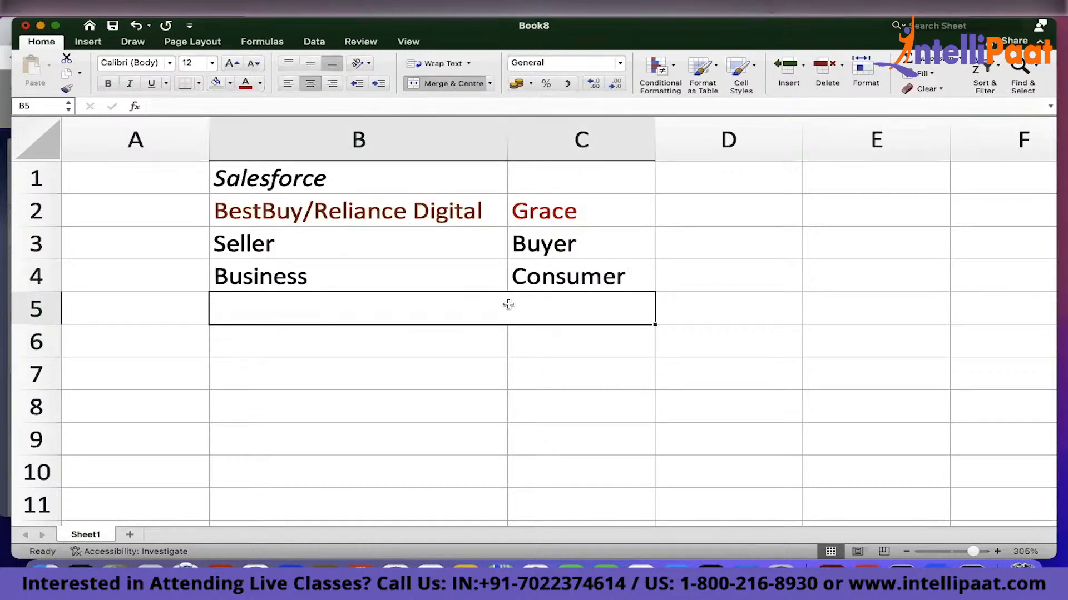
text(B 2 C - Business to Consumer)
key(Return)
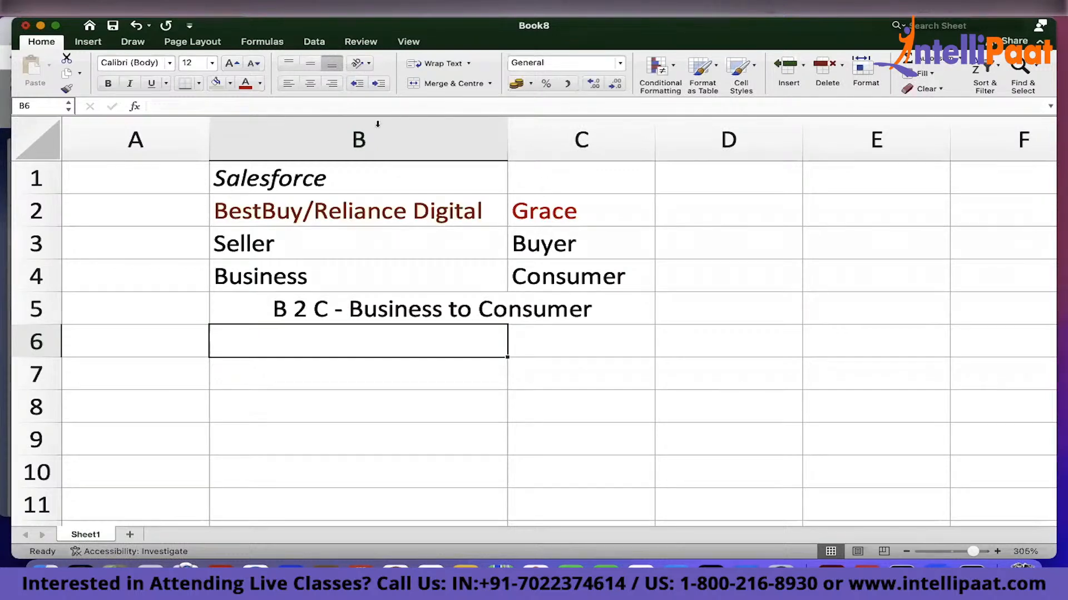
Enter Grace in cell C7 and NoWires.com in cell D7
drag(341, 178, 569, 297)
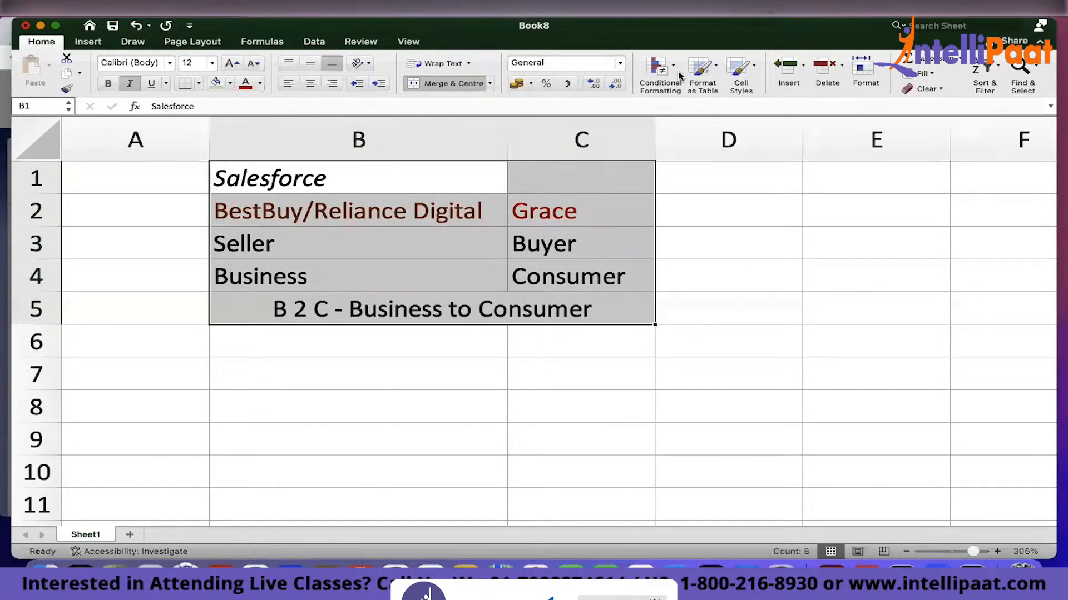
click(543, 381)
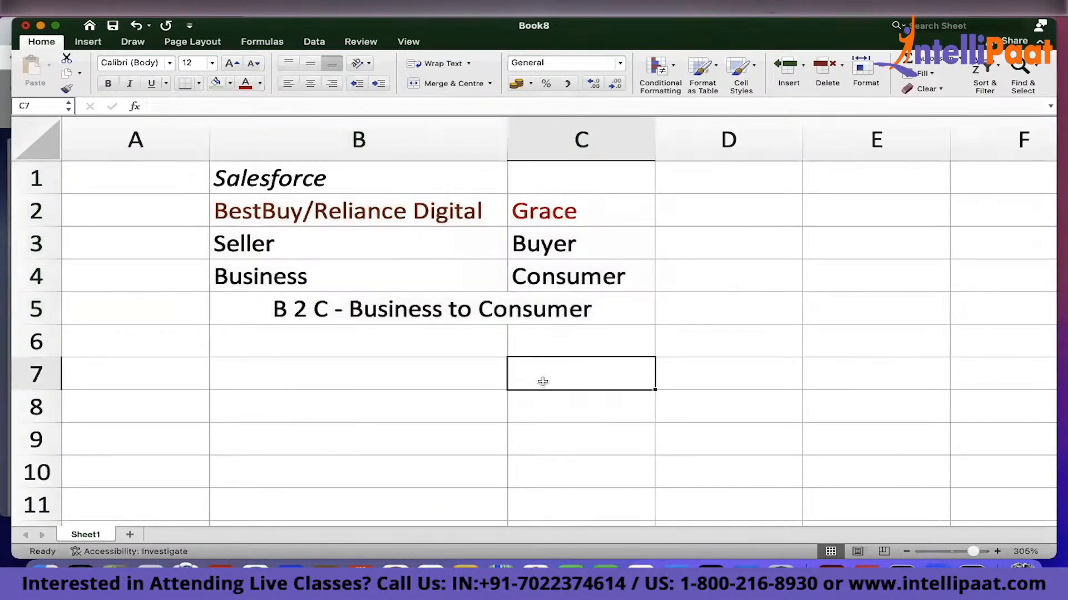
text(Grace)
key(Tab)
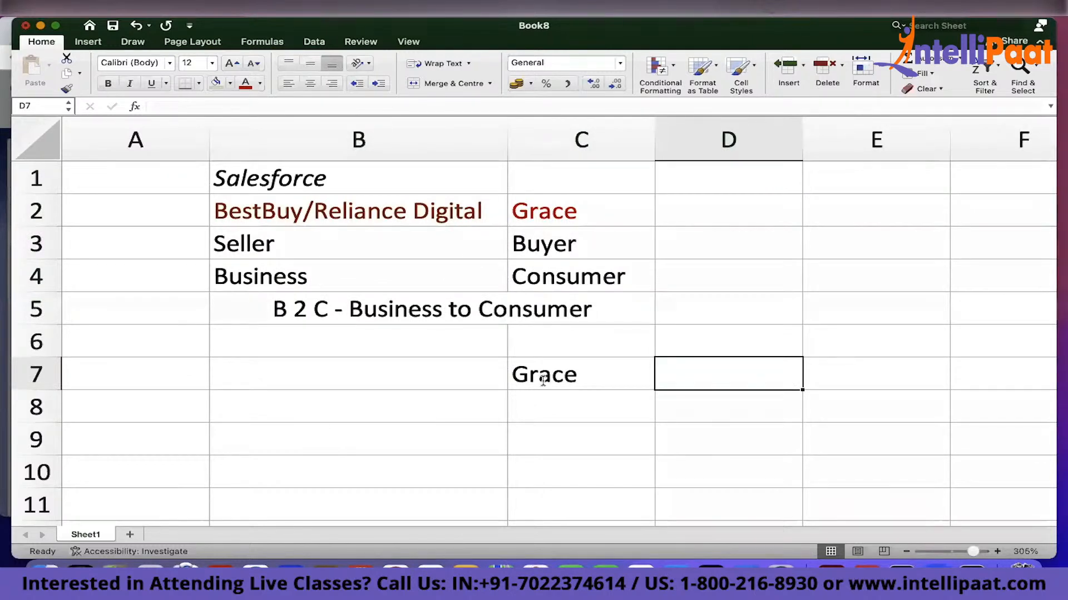
text(NoWir)
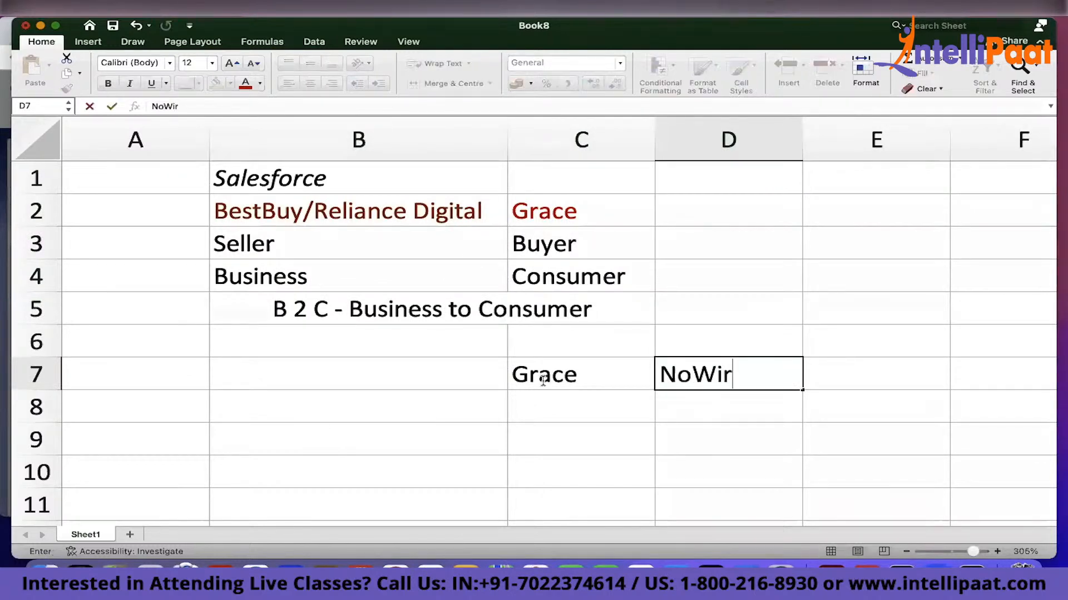
text(es.com)
key(Return)
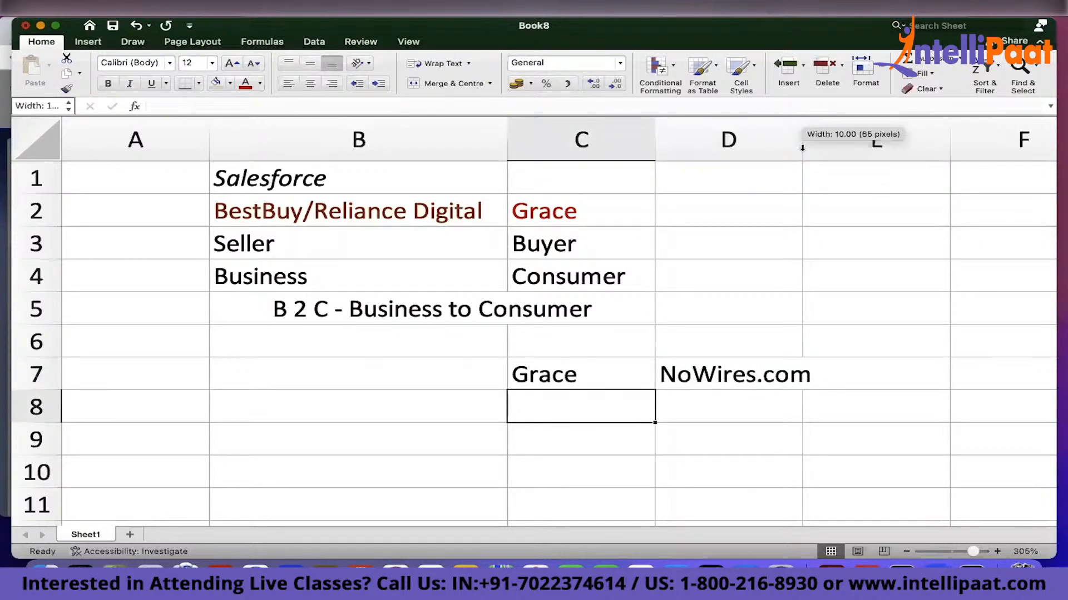
Autofit column D to the width of its contents
double_click(802, 146)
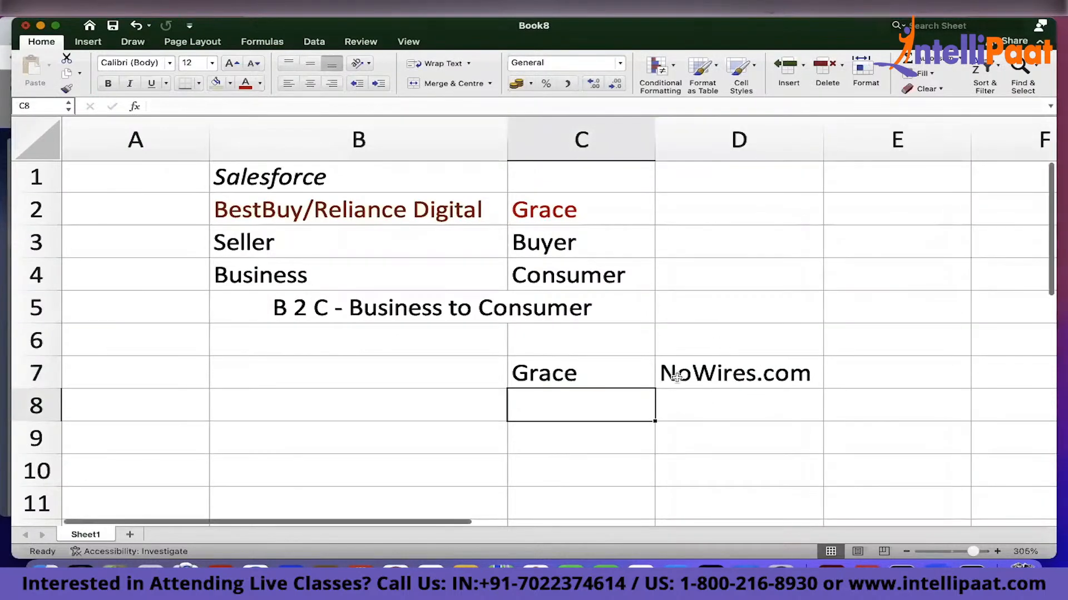
click(676, 376)
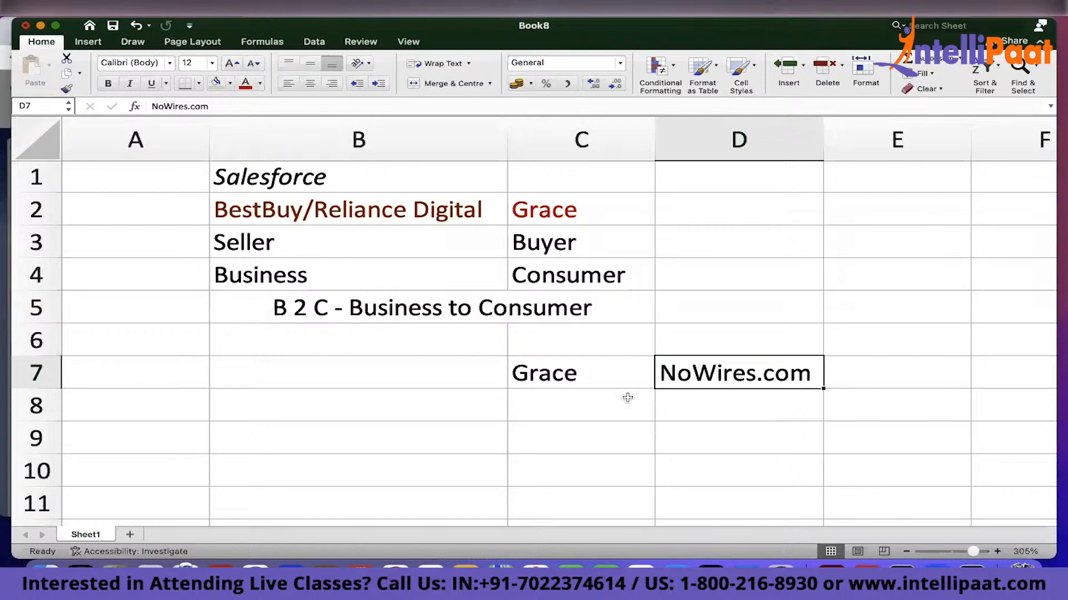
click(583, 374)
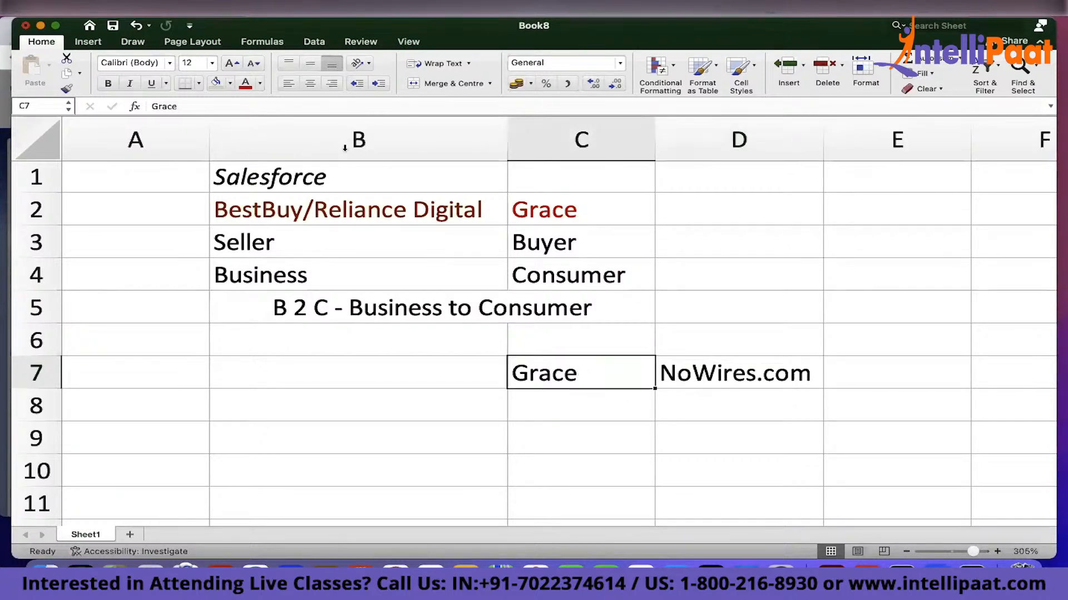
click(352, 217)
click(595, 382)
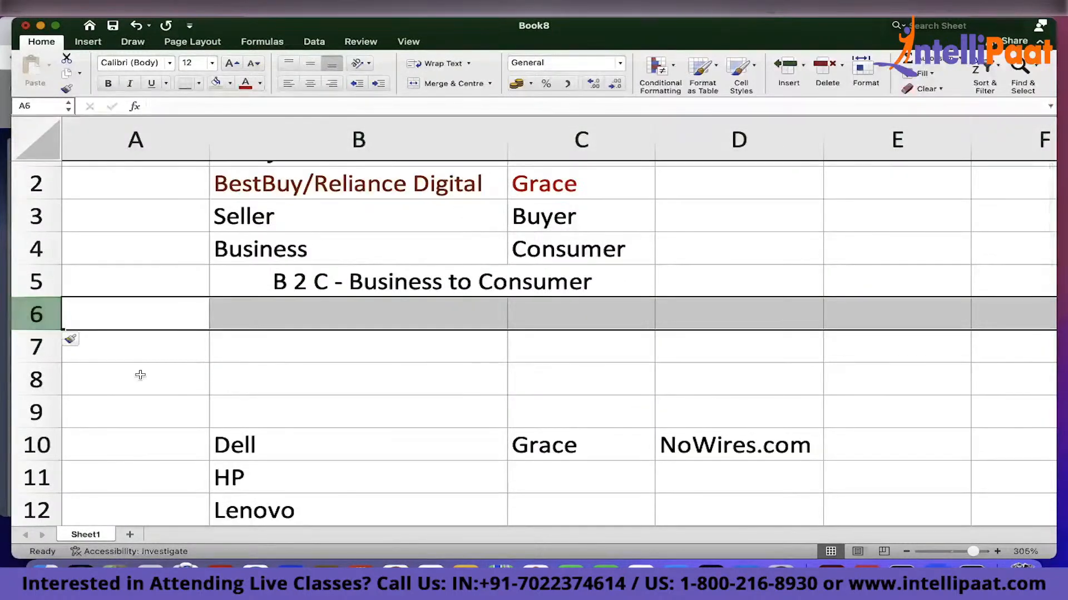
scroll(139, 374, down, 5)
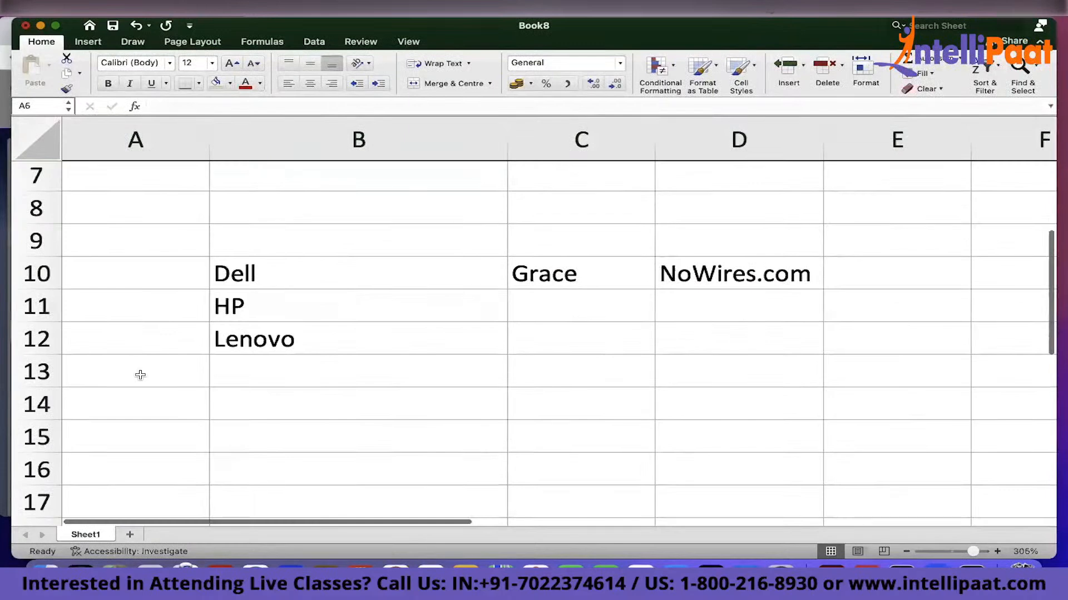
Enter Salesforce Application in cell B9 and make it italic
click(246, 238)
text(Salesforce Application)
key(super+i)
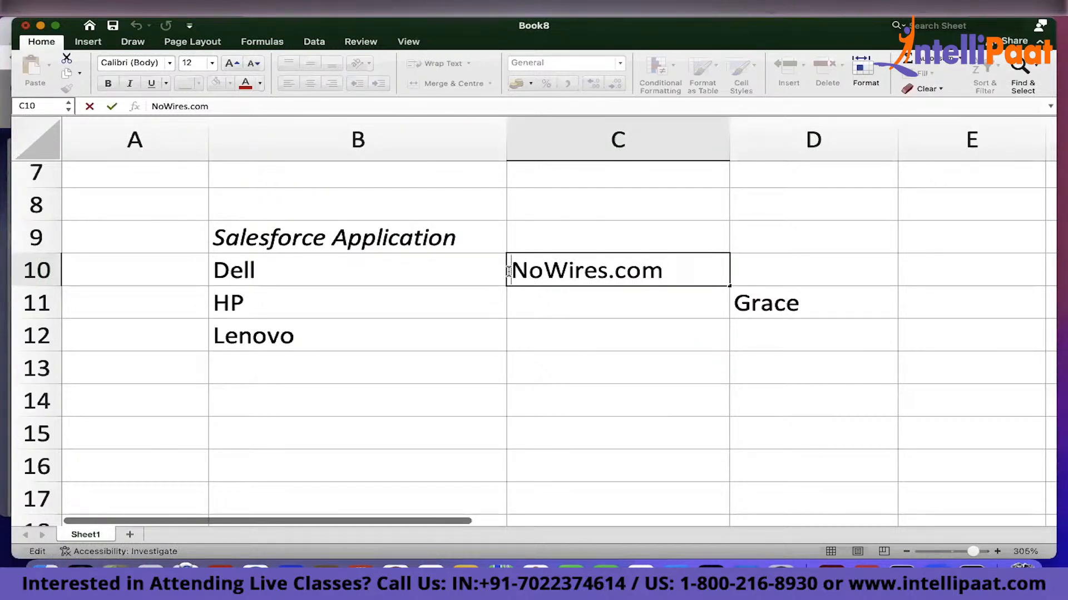
Edit cell C10 to read Account -> NoWires.com and autofit column C
text(Account -)
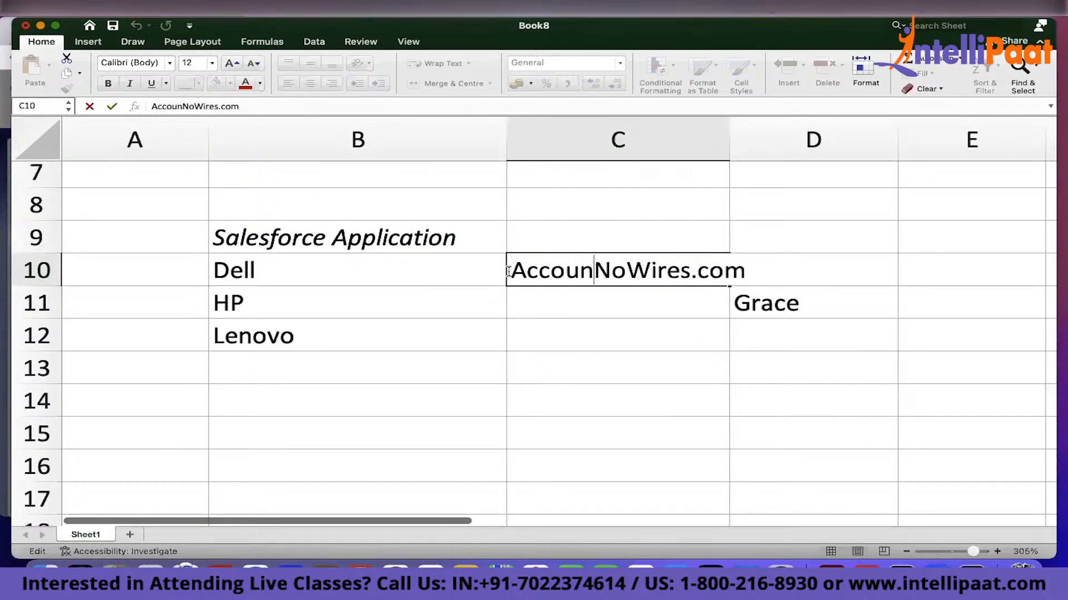
text(>)
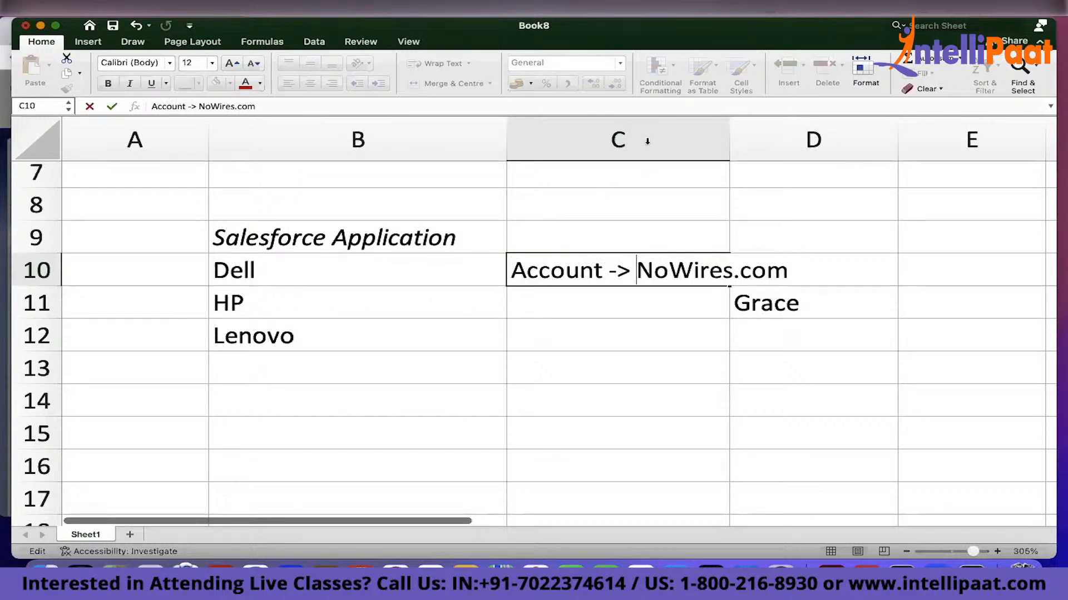
double_click(732, 141)
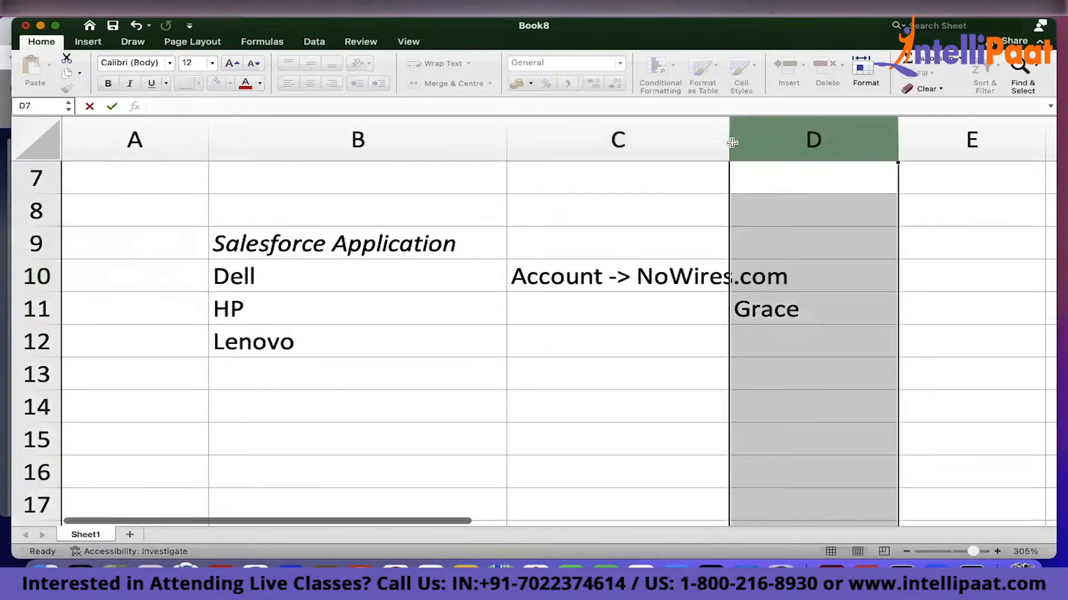
click(711, 348)
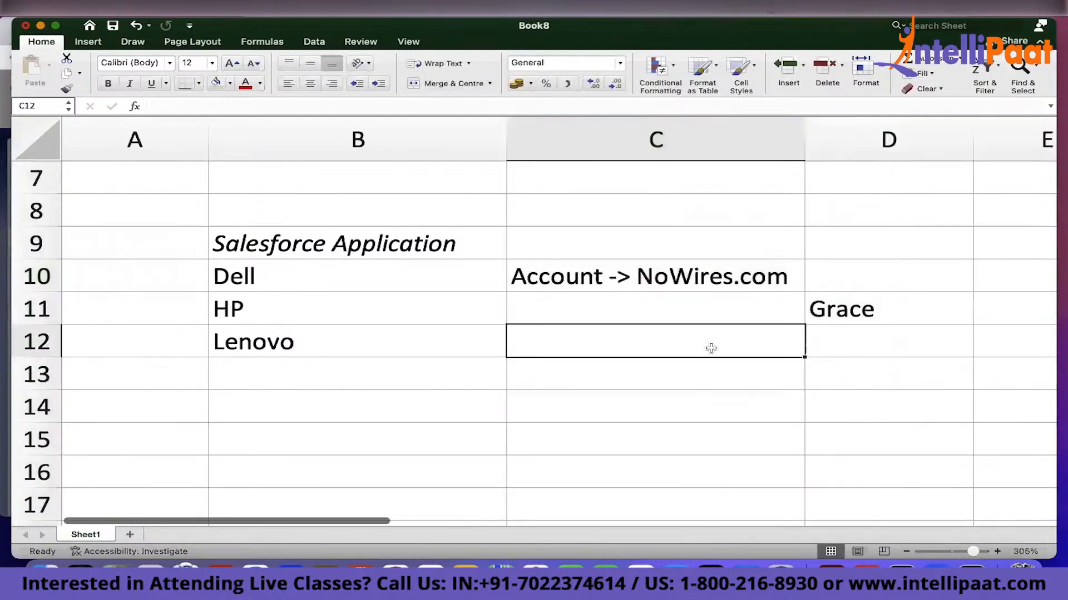
click(731, 295)
click(680, 277)
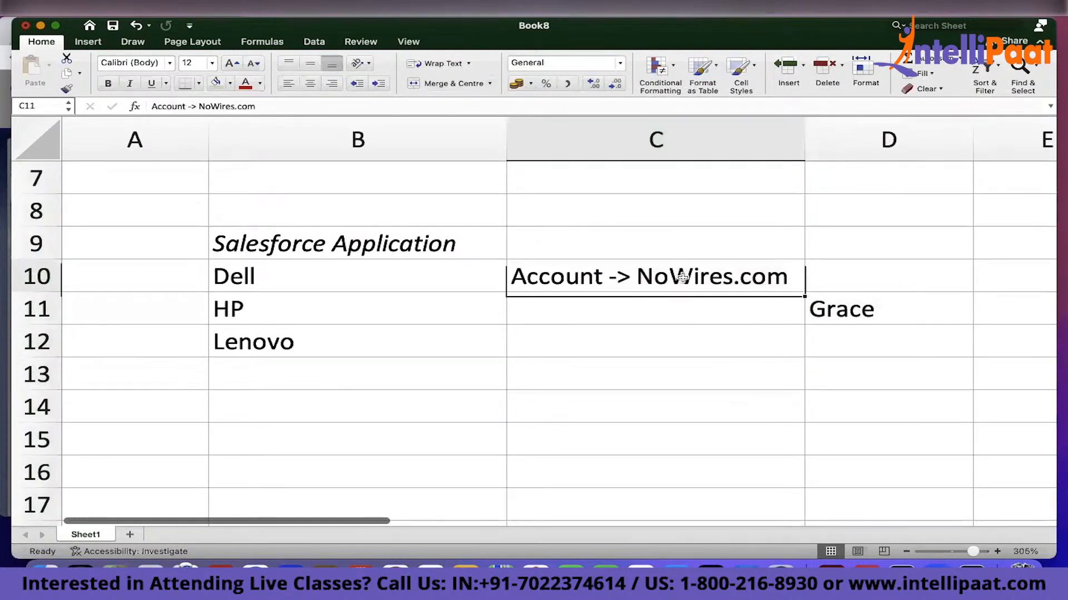
click(301, 285)
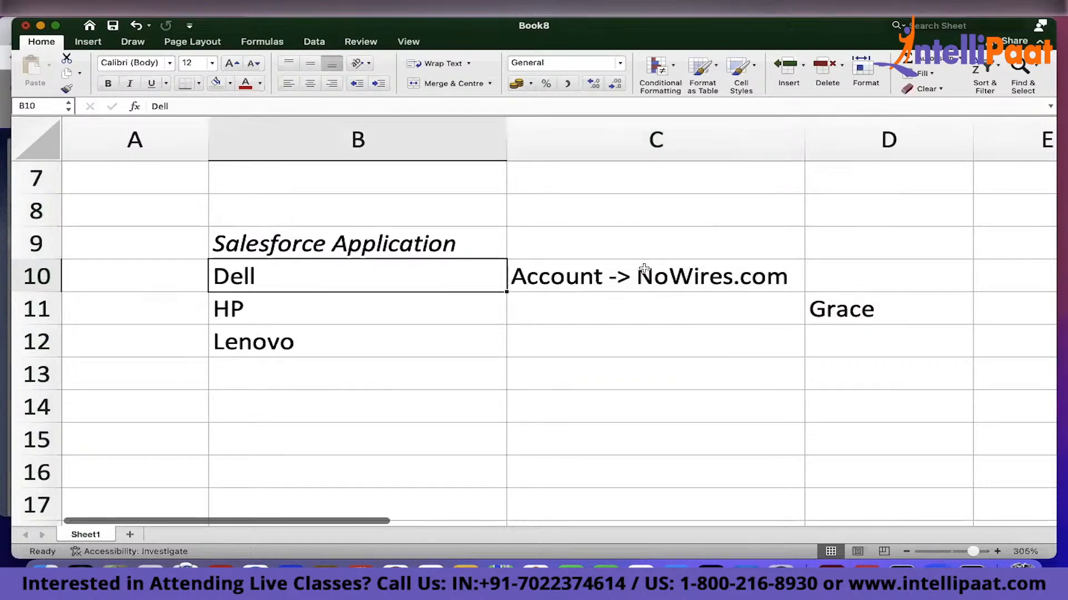
click(635, 281)
double_click(635, 282)
drag(636, 282, 787, 294)
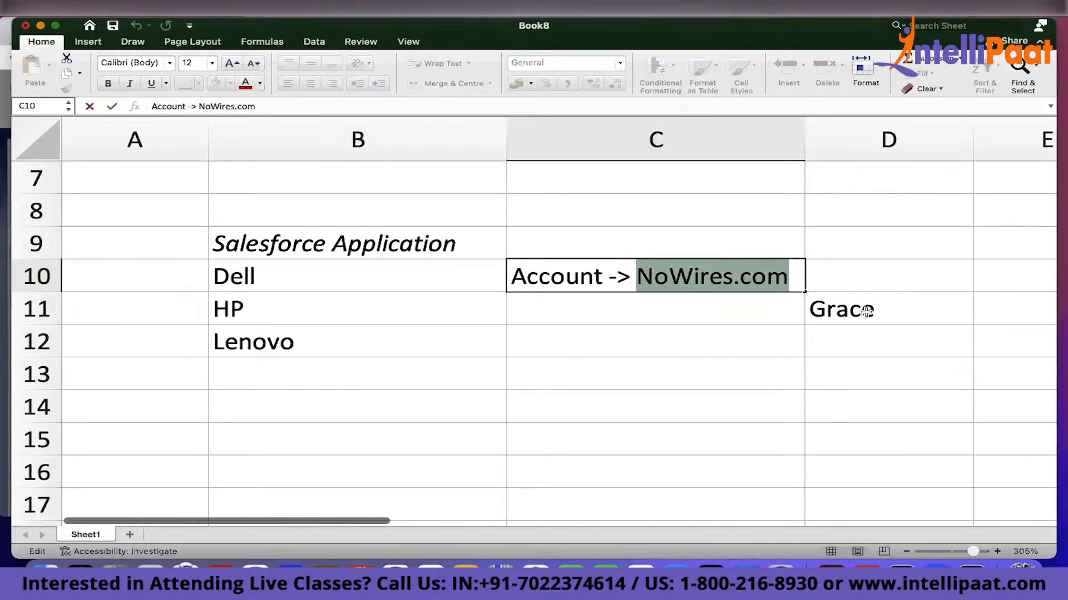
Move Grace from cell D11 into cell D10 and prefix it with Contact ->
click(866, 309)
drag(863, 290, 869, 269)
double_click(810, 278)
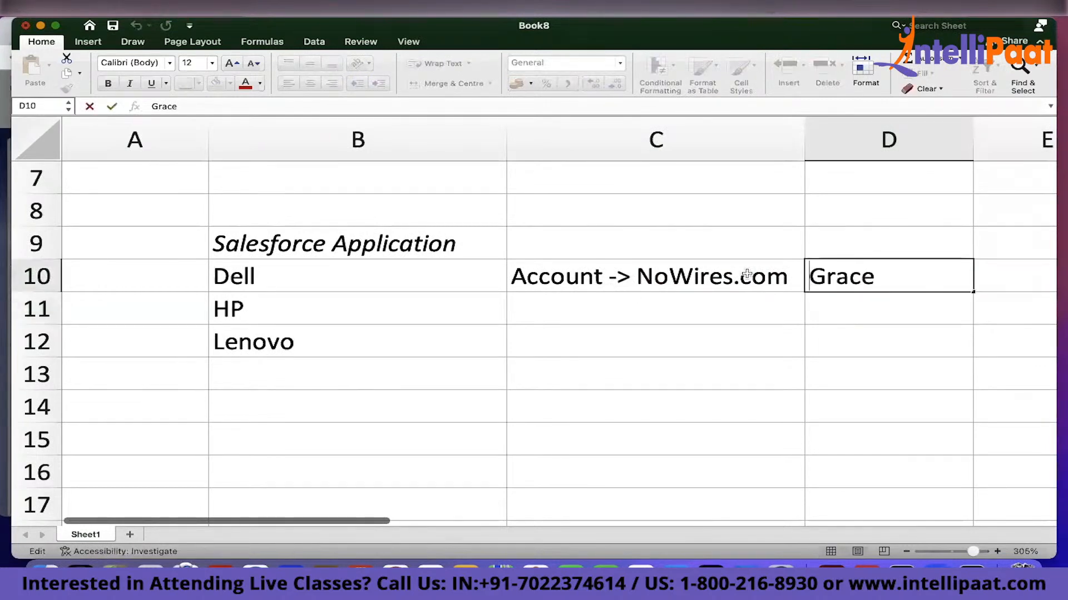
text(Contac)
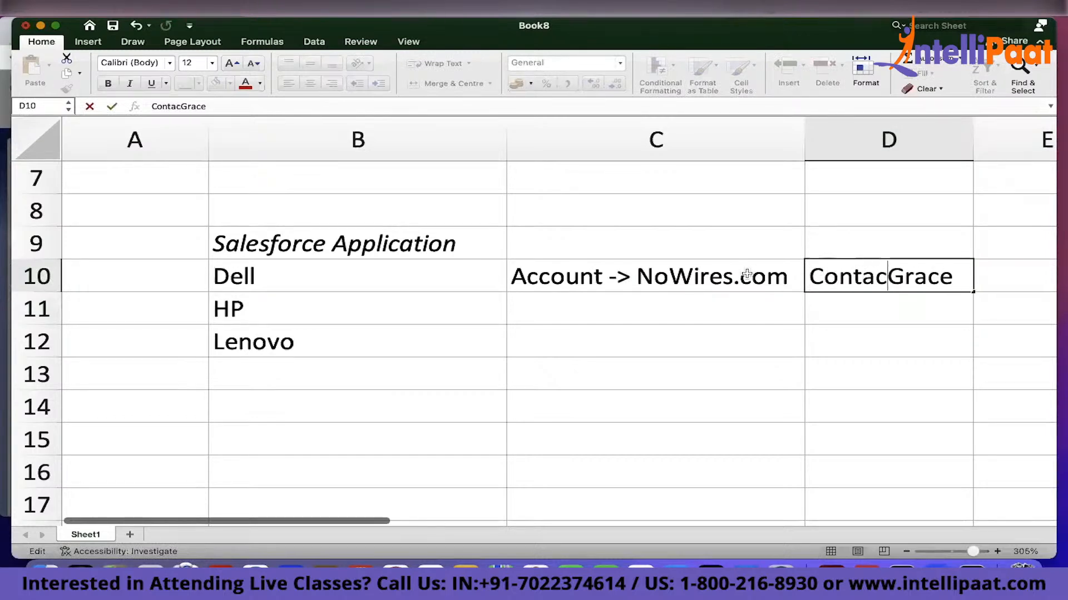
text(t )
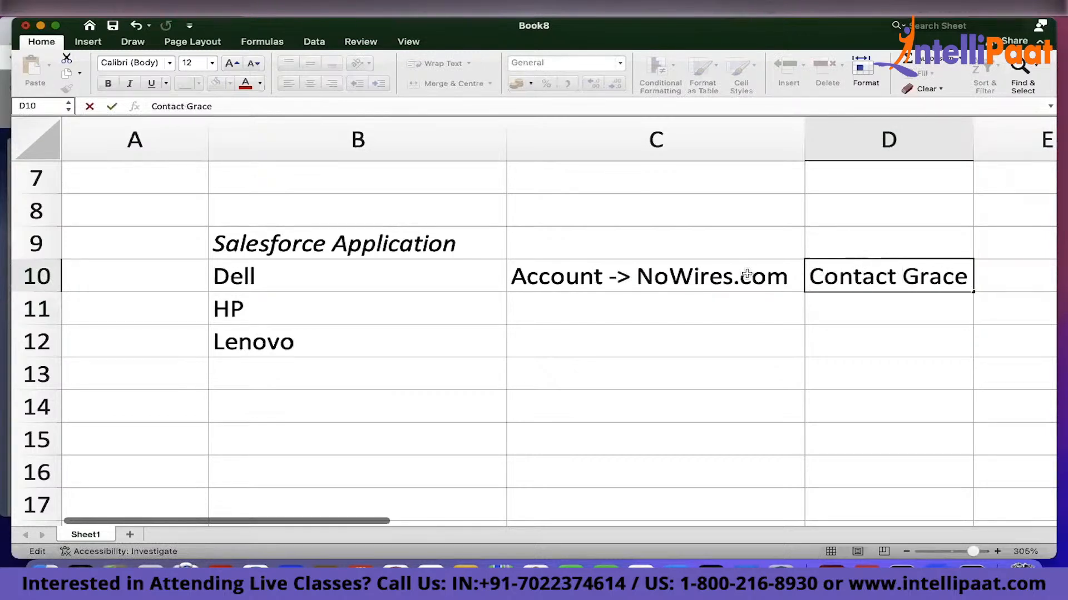
text(->)
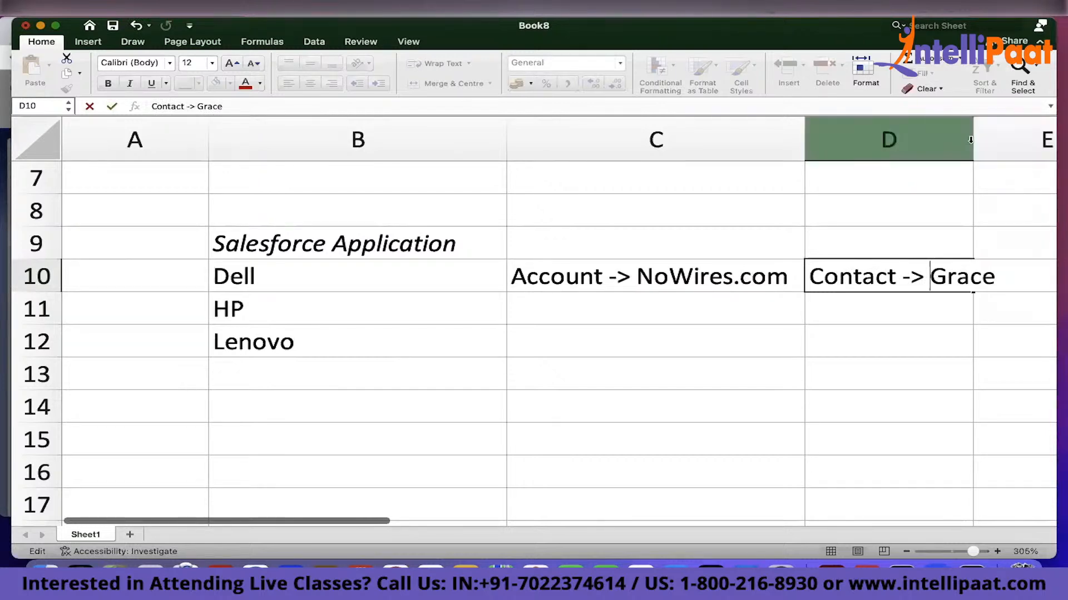
Autofit column D and fill the Account and Contact entries from row 10 down to rows 11 and 12
click(970, 139)
double_click(973, 140)
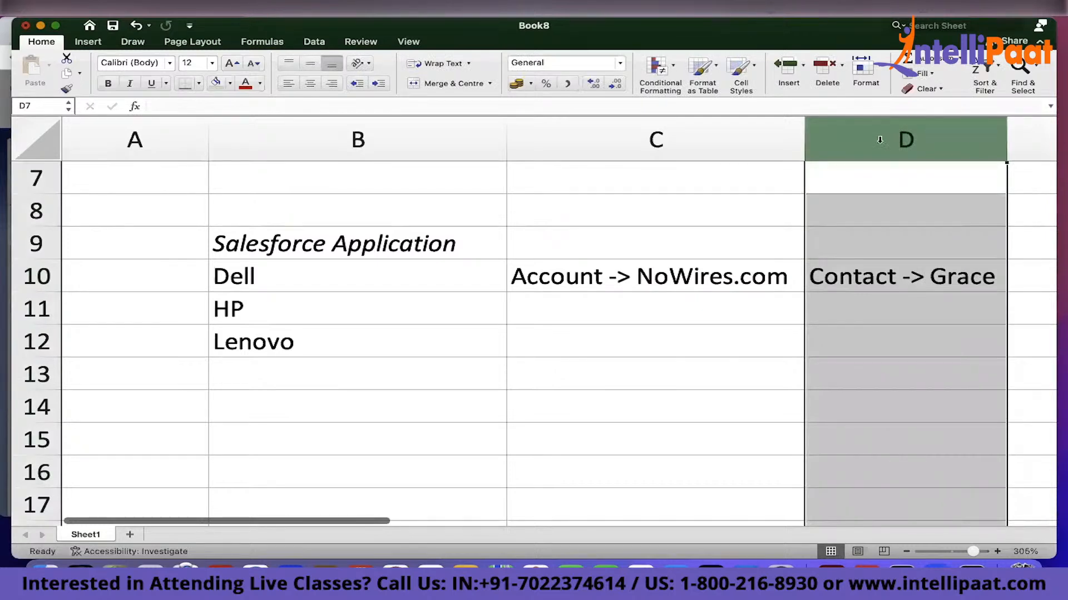
click(745, 308)
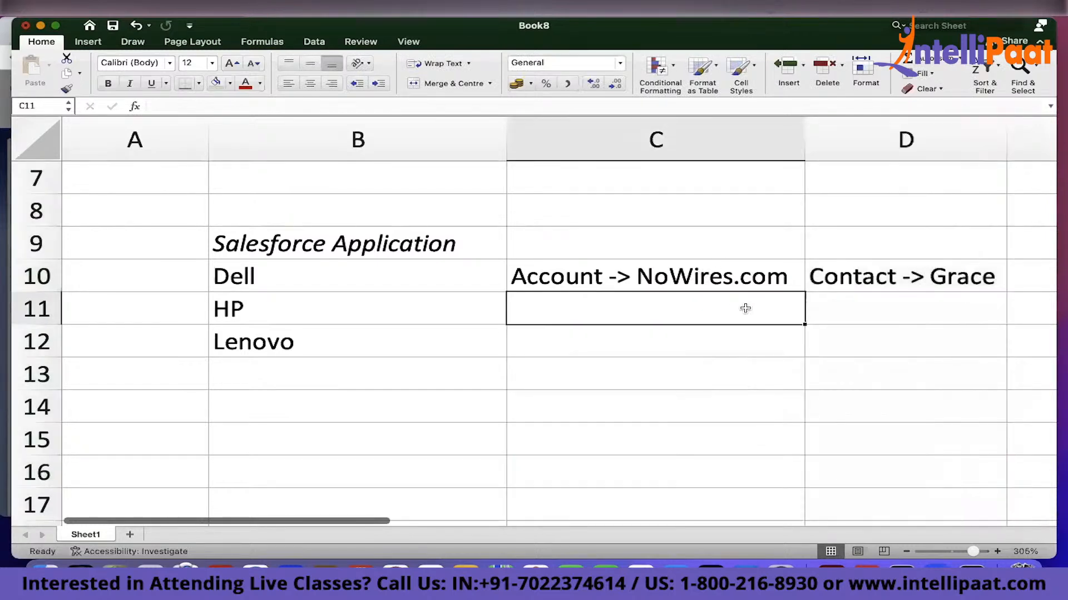
drag(650, 277, 1006, 360)
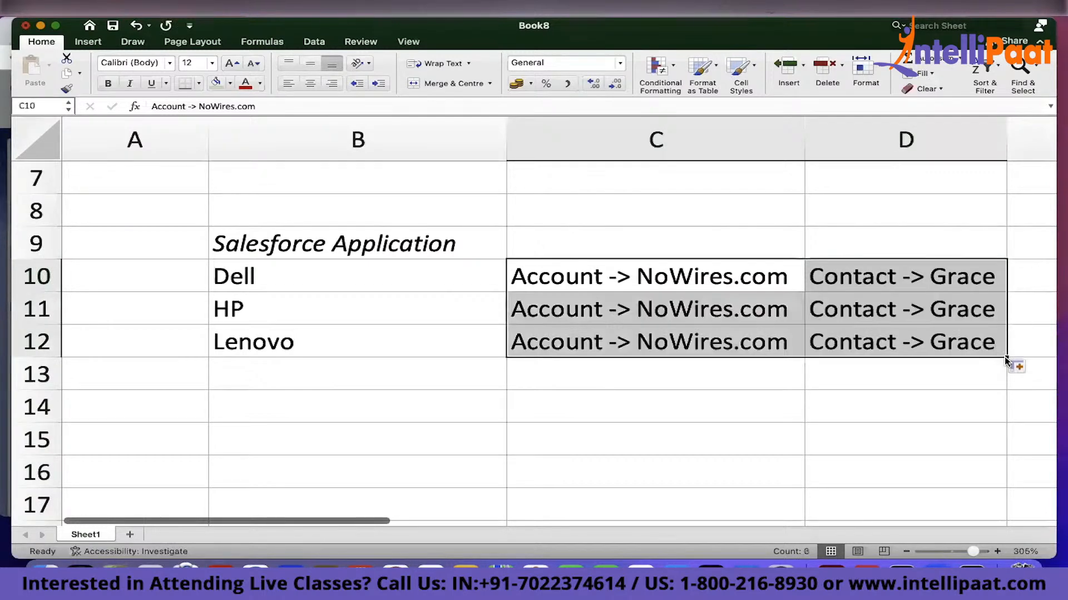
scroll(1005, 362, right, 3)
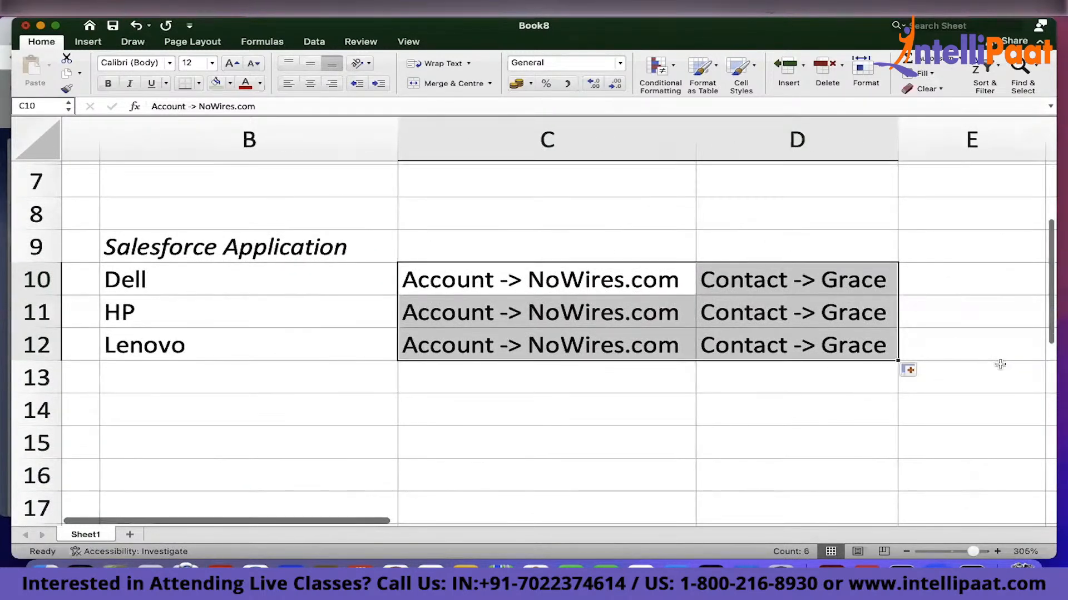
scroll(999, 365, down, 2)
scroll(998, 364, right, 3)
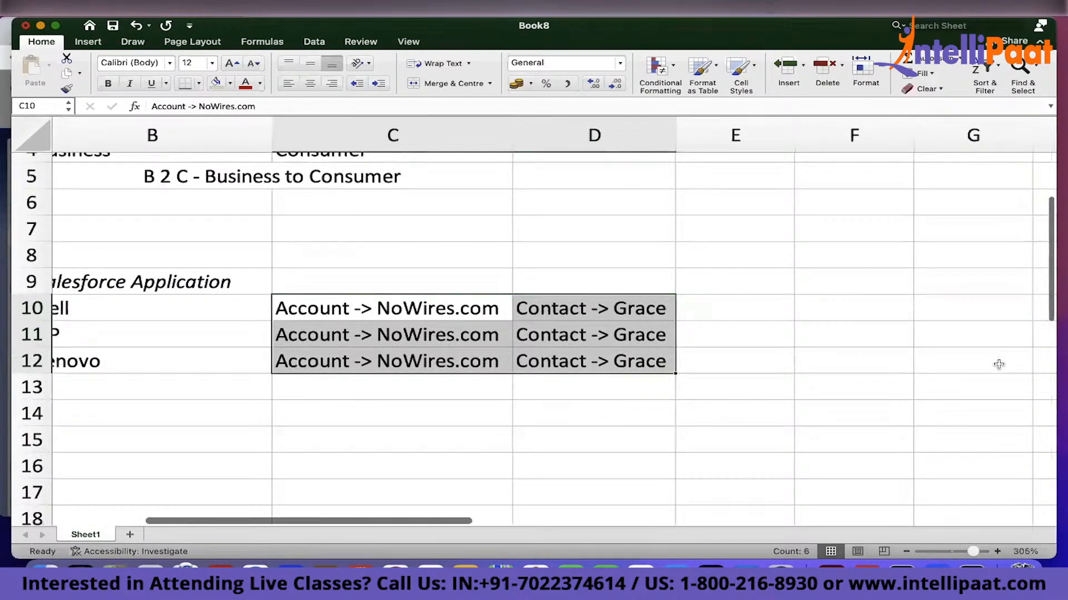
scroll(999, 364, down, 3)
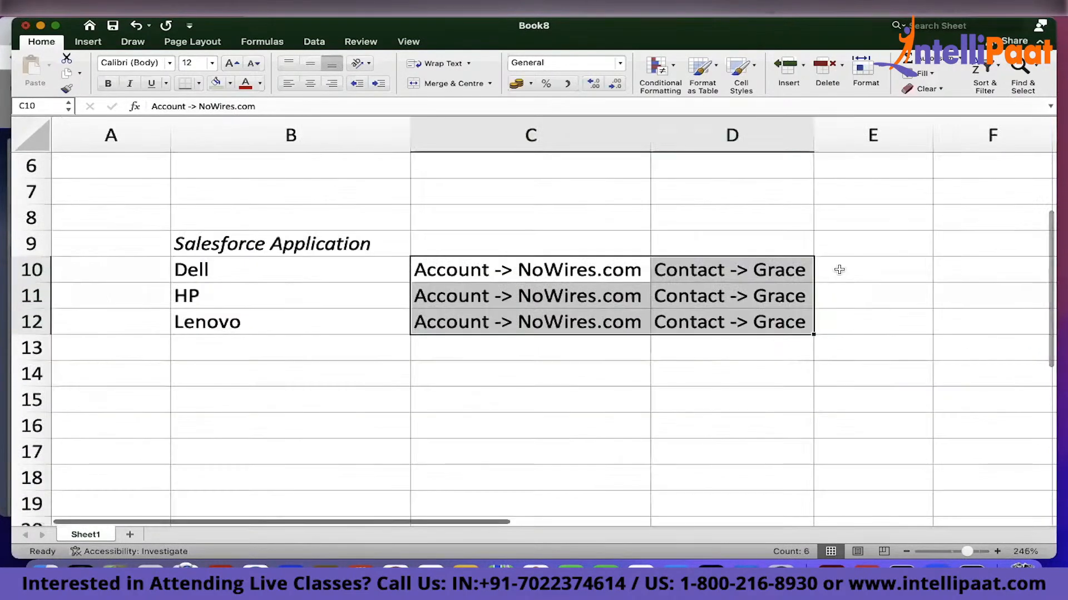
scroll(839, 270, right, 2)
Enter Opportunity -> 100 Laptops in cell E10
click(799, 281)
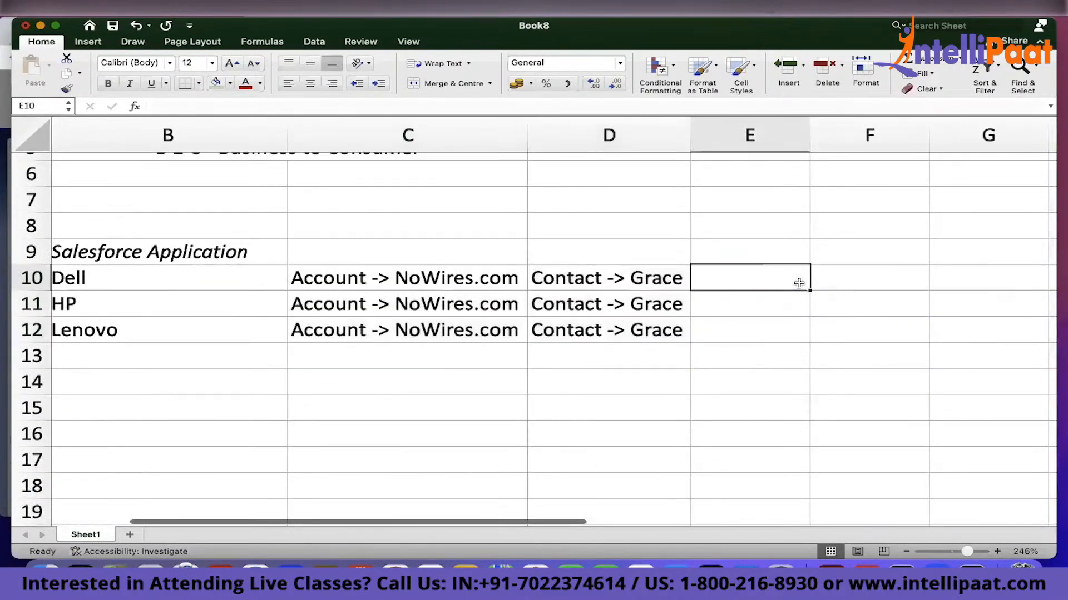
text(100 Laptops)
text(Opportu)
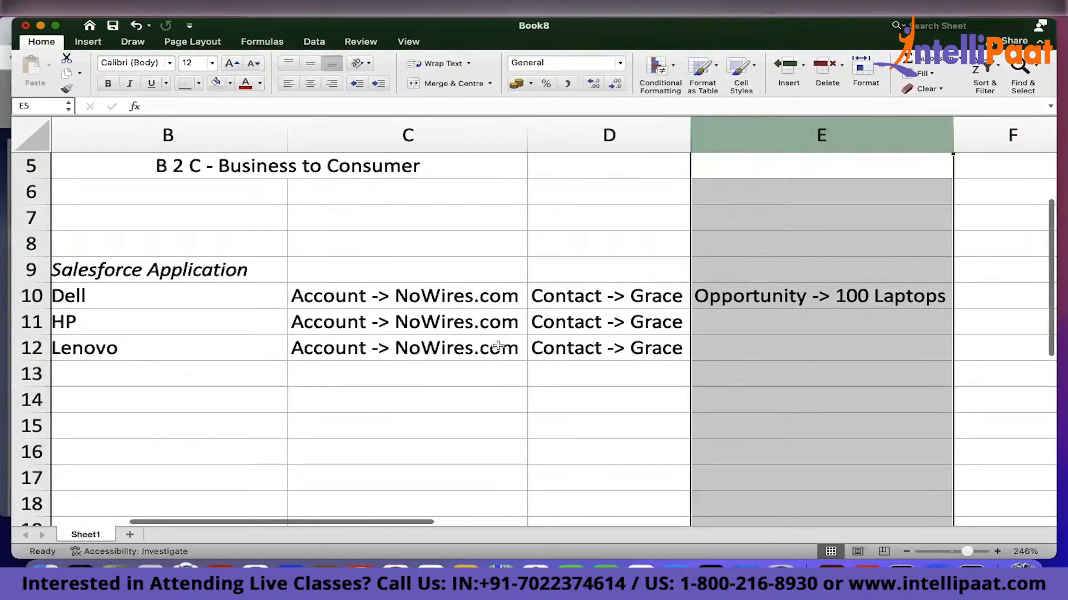
Copy the opportunity entry from E10 down into cells E11 and E12
scroll(498, 346, left, 2)
scroll(498, 345, up, 1)
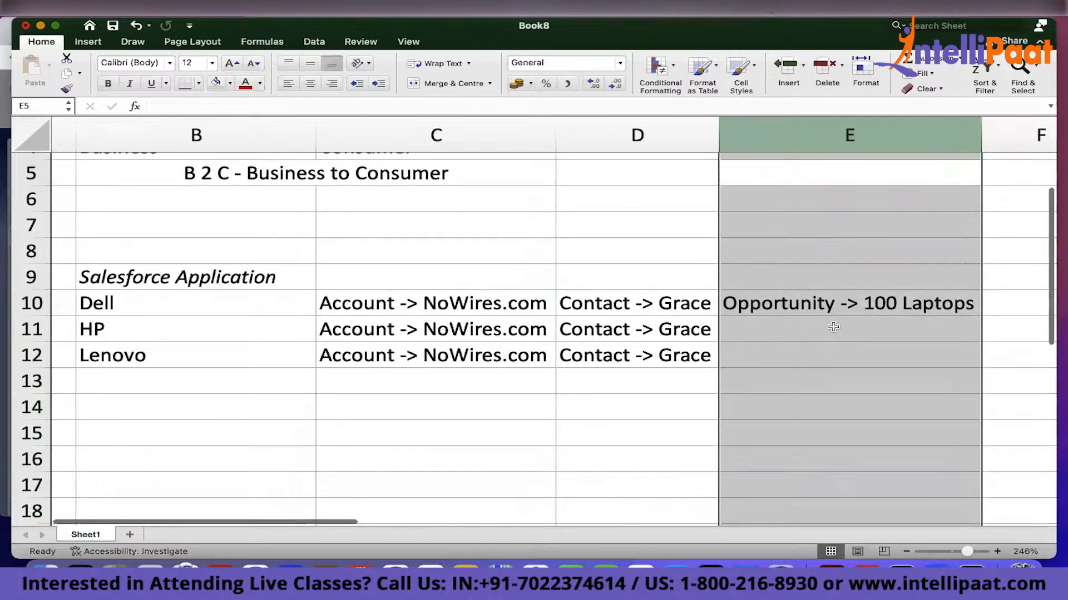
click(838, 304)
drag(982, 318, 993, 352)
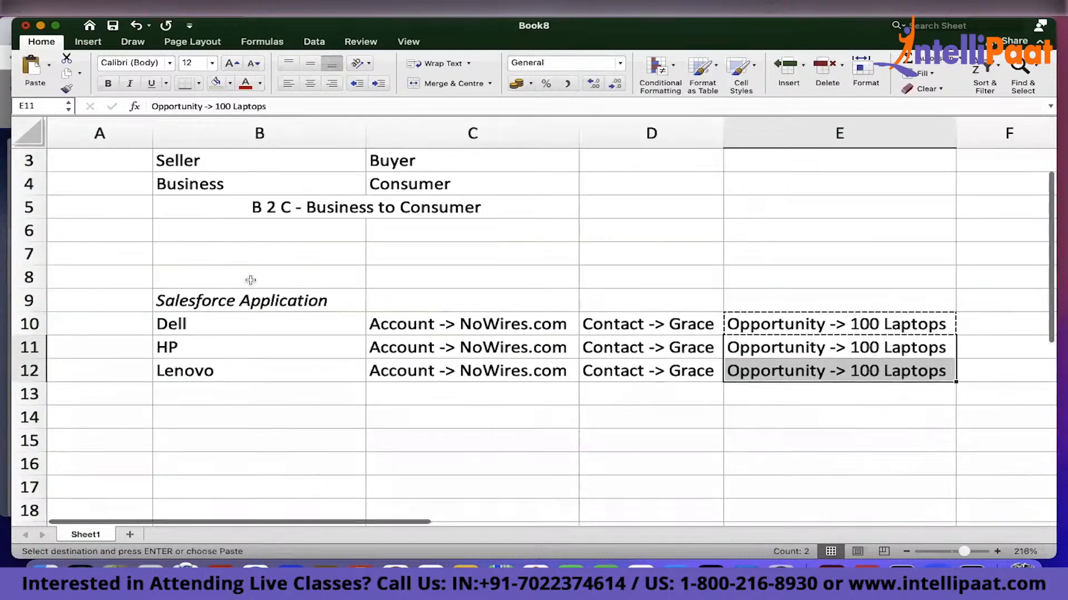
Review the account, contact and opportunity entries across the Dell, HP and Lenovo rows
click(502, 318)
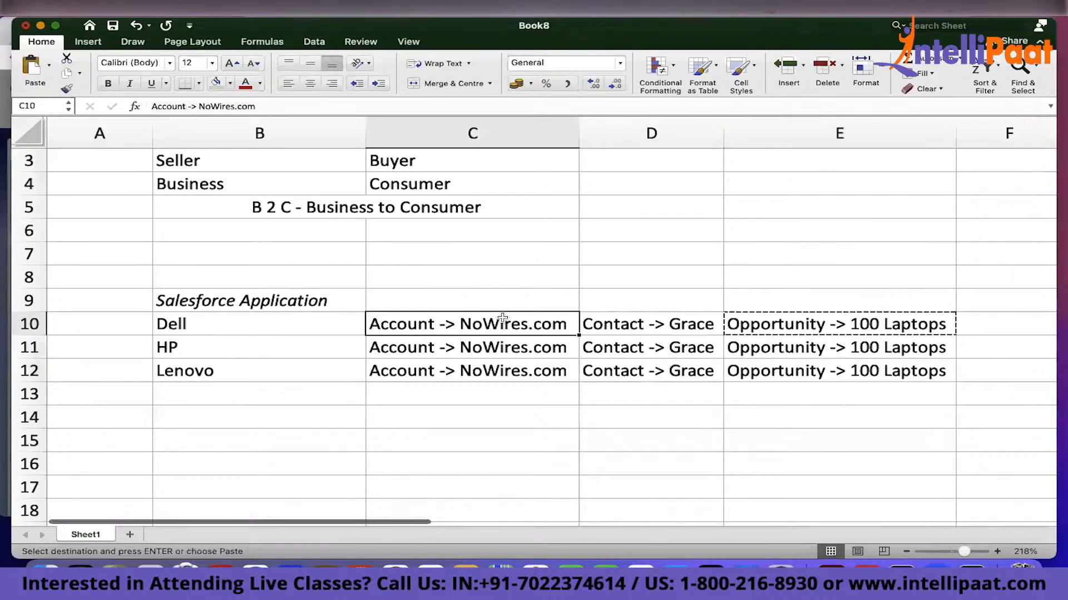
click(676, 317)
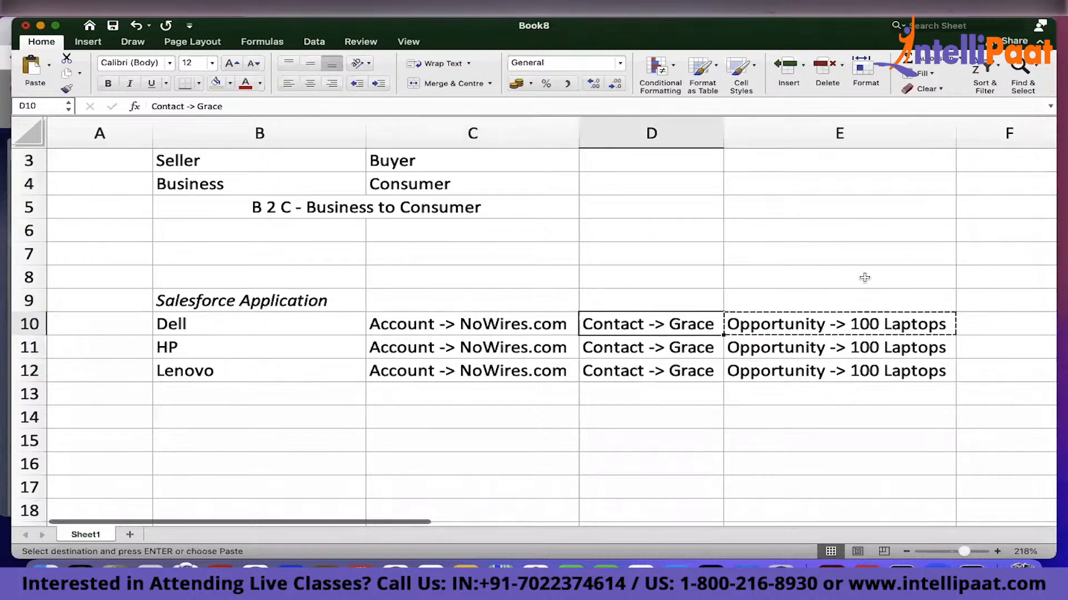
click(914, 315)
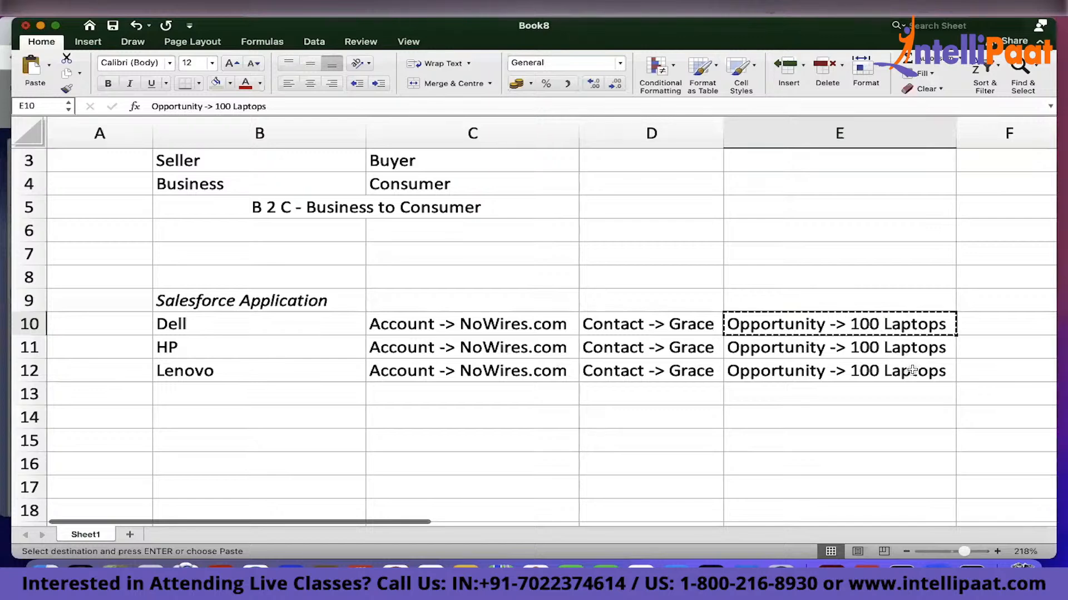
scroll(912, 371, down, 2)
scroll(912, 370, right, 1)
click(921, 278)
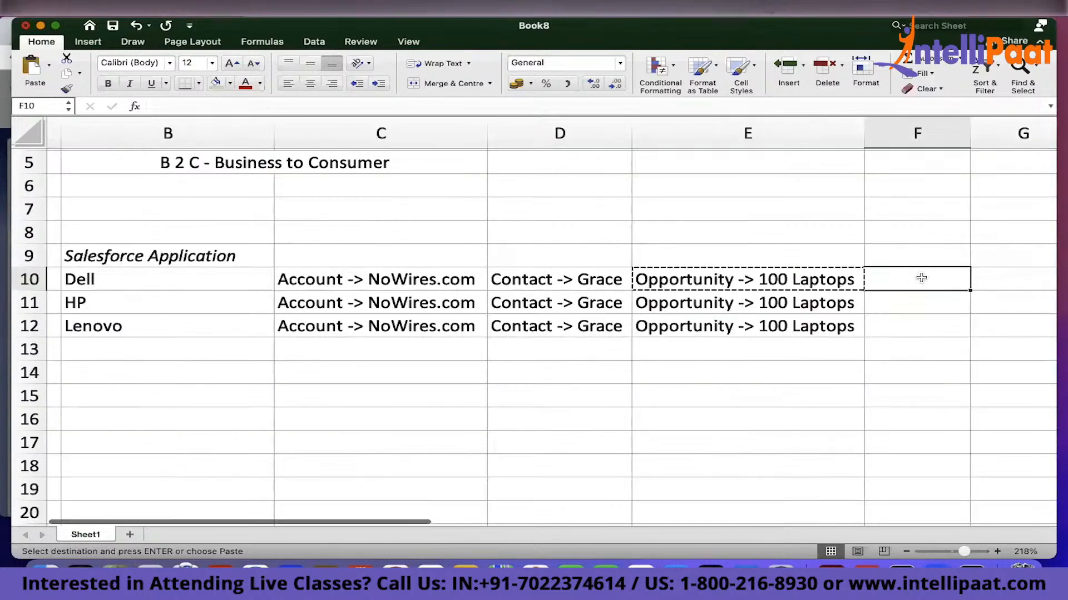
click(238, 288)
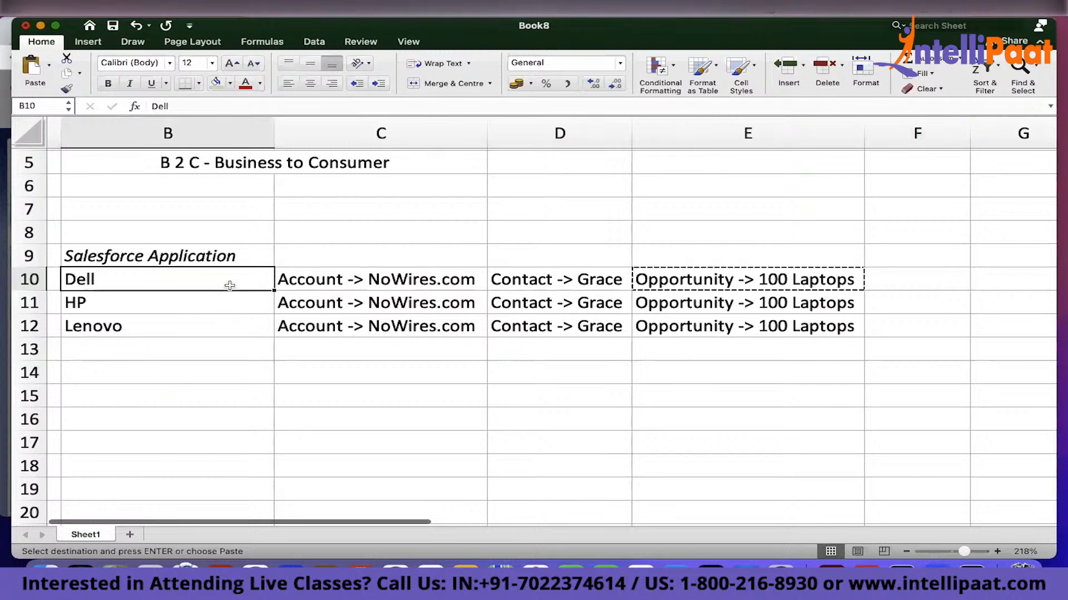
click(208, 306)
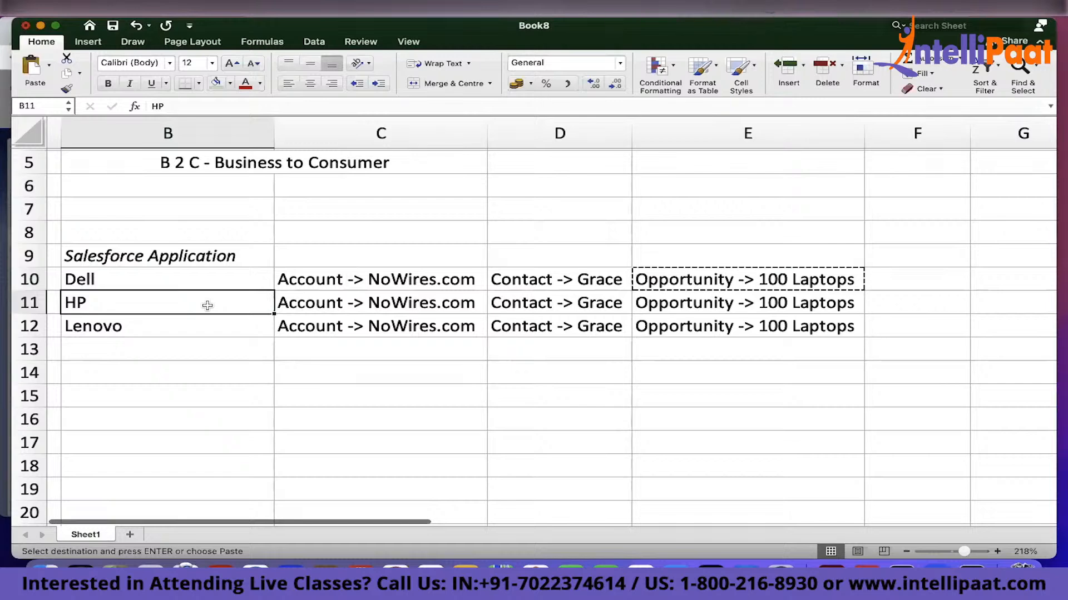
click(185, 327)
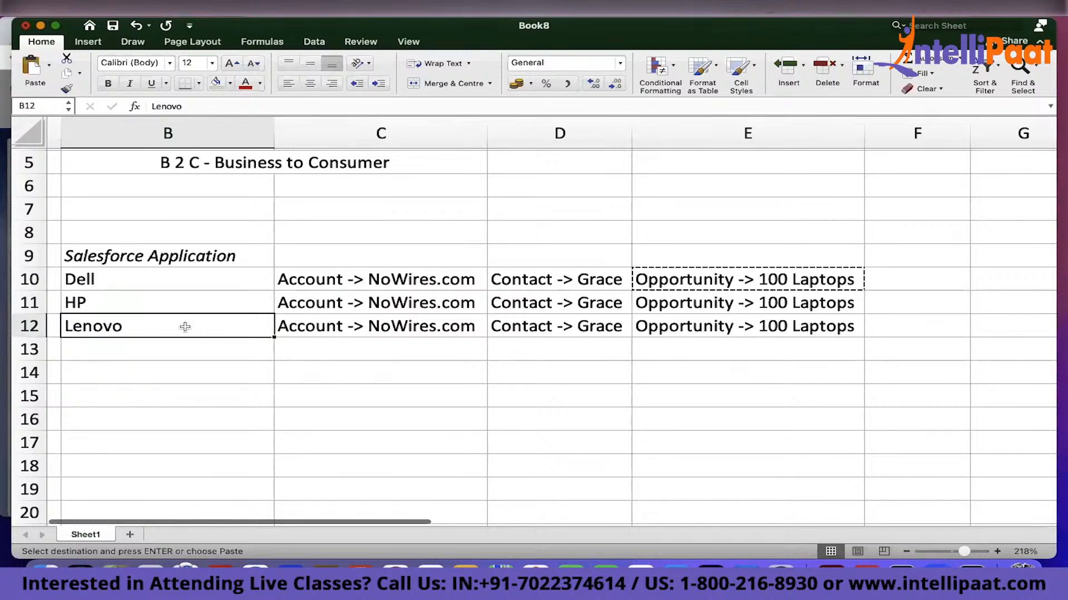
Enter Opportunity Won in cell F10 and widen column F to fit it
drag(282, 279, 834, 278)
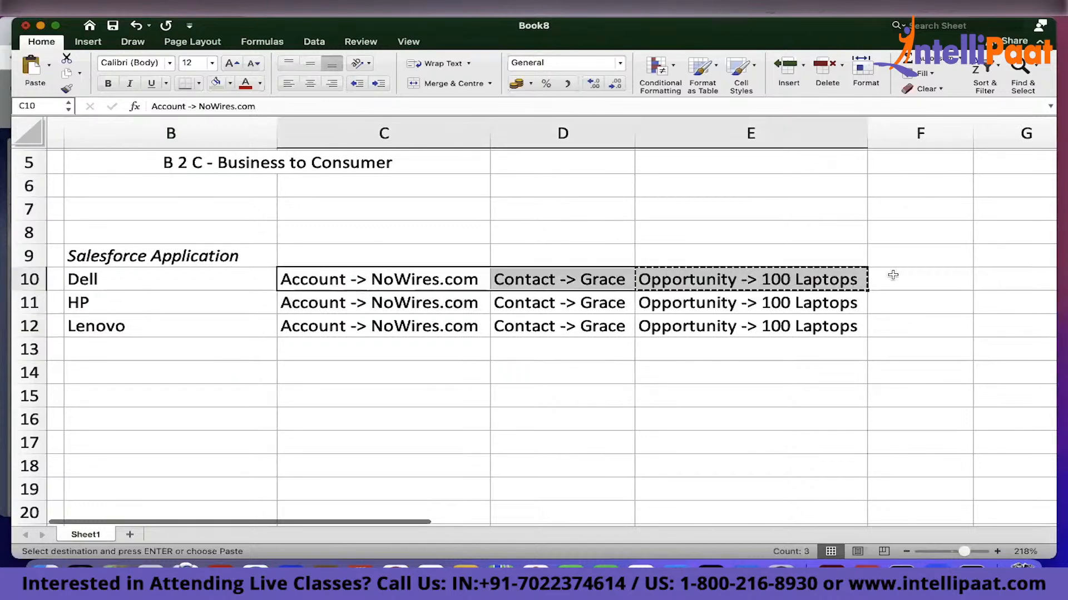
click(890, 277)
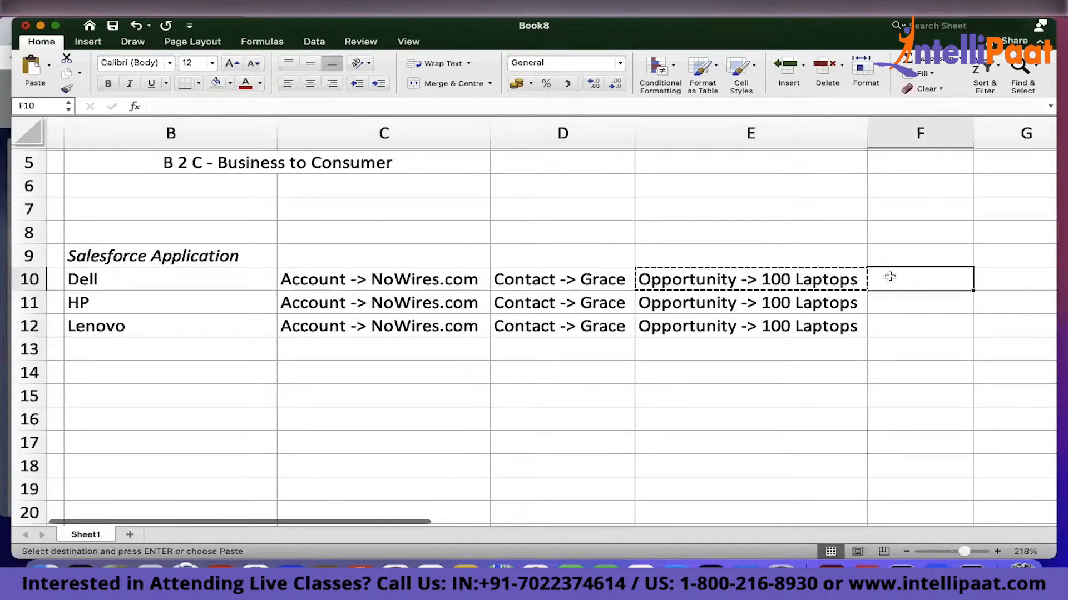
text(W)
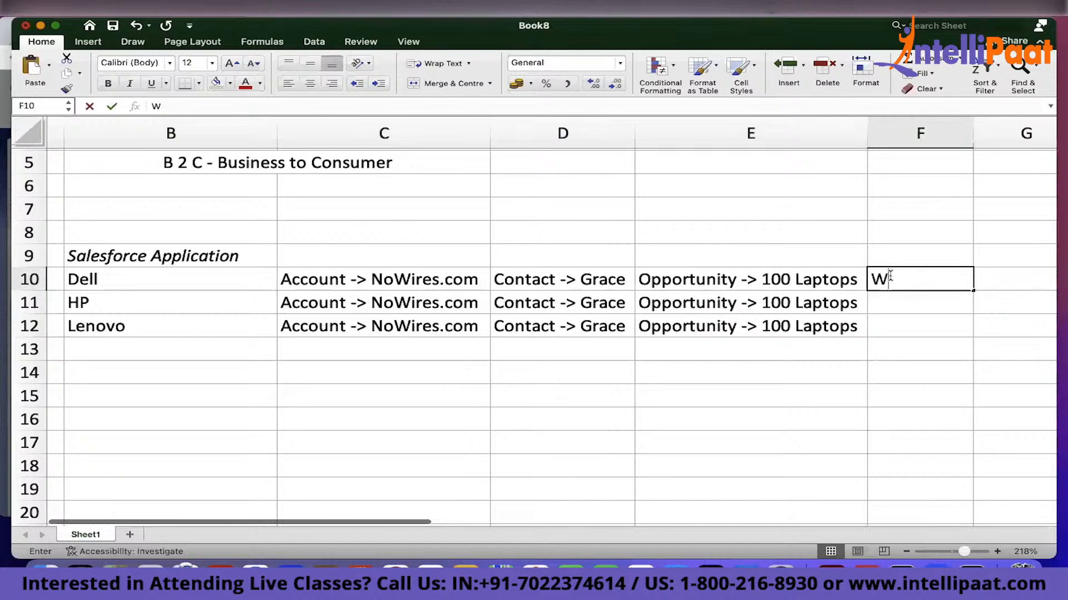
text(on)
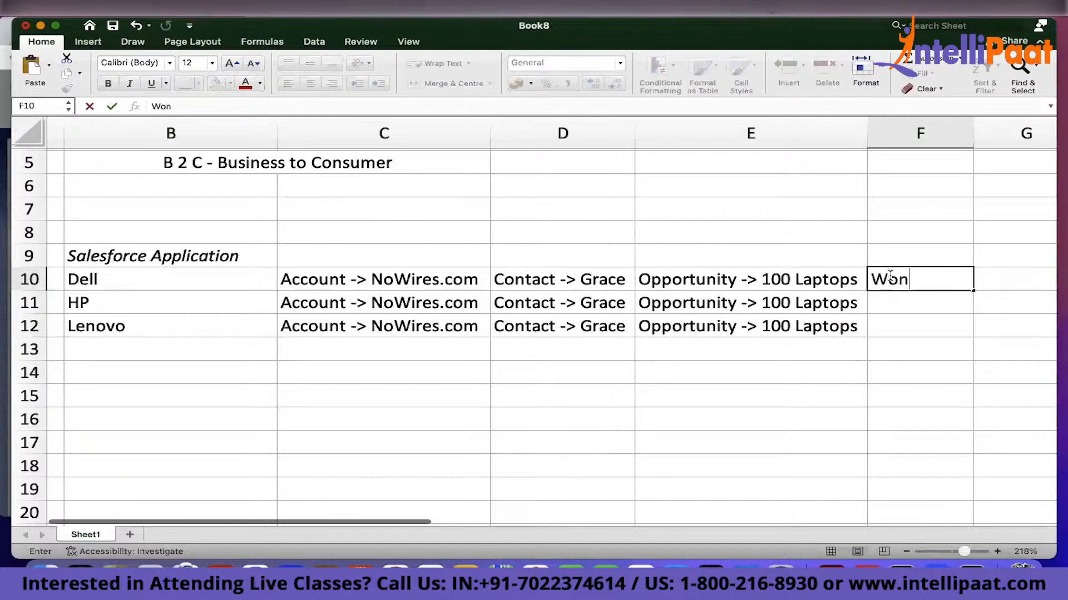
key(BackSpace)
key(BackSpace)
key(BackSpace)
drag(966, 134, 1017, 134)
click(899, 284)
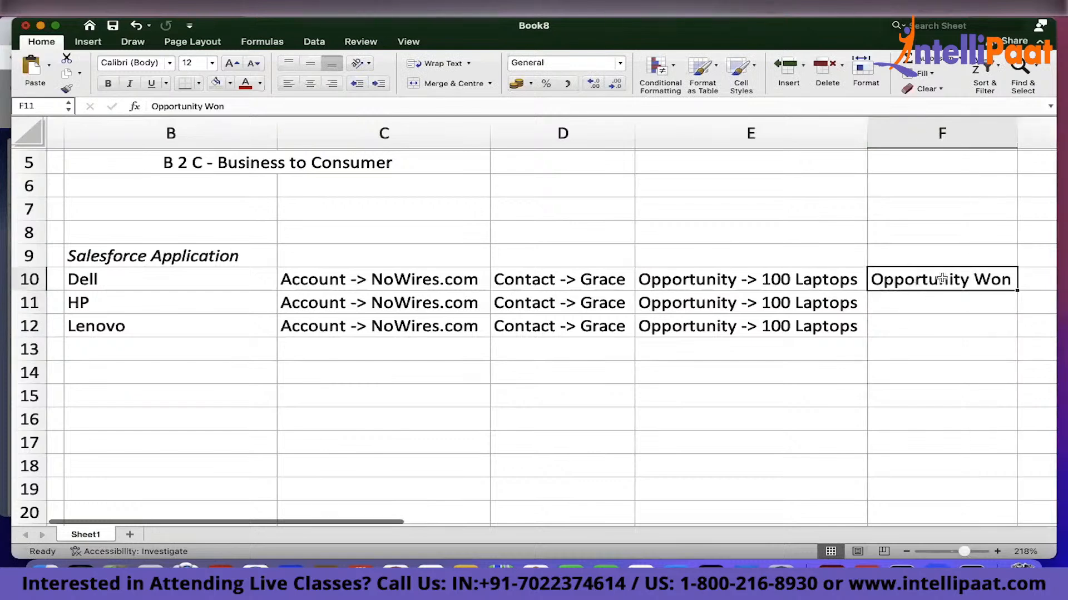
Enter Opportunity Lost in cells F11 and F12
click(972, 302)
text(Op)
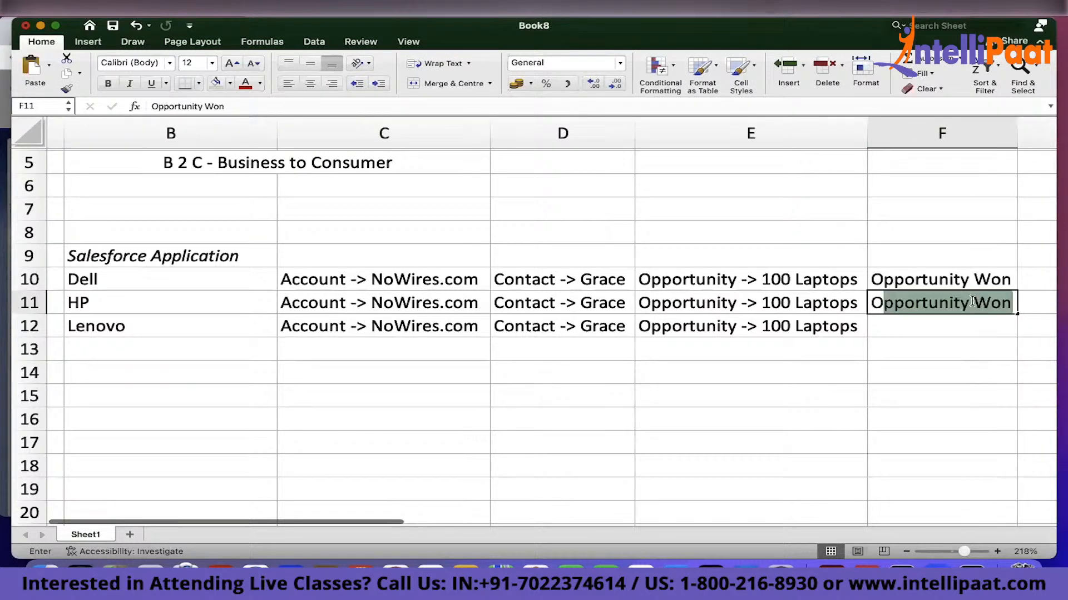
text(portunity Lost)
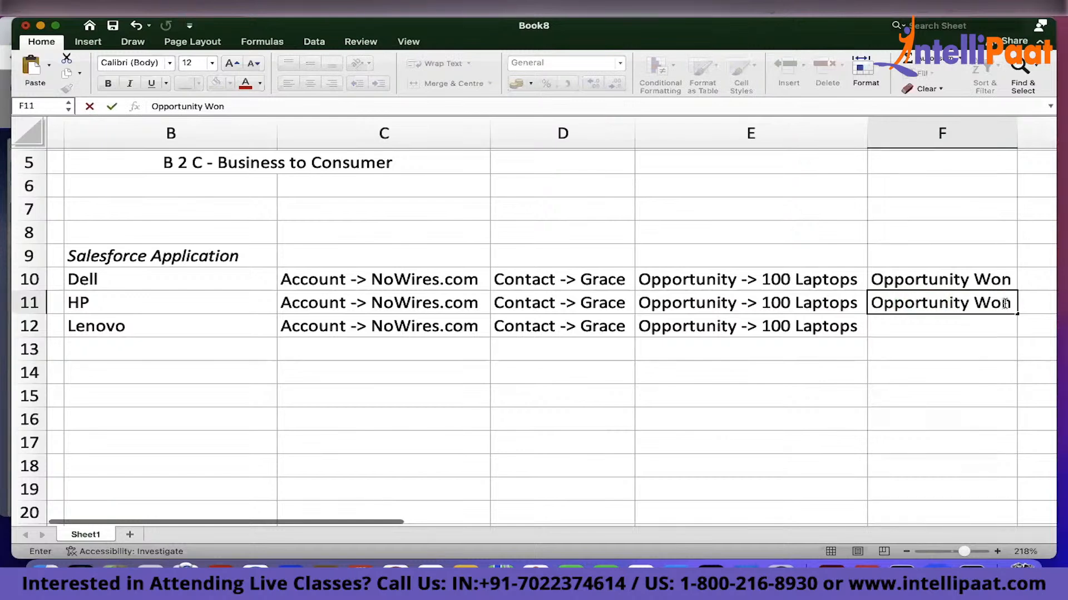
key(Return)
text(Opportunity Lost)
key(Return)
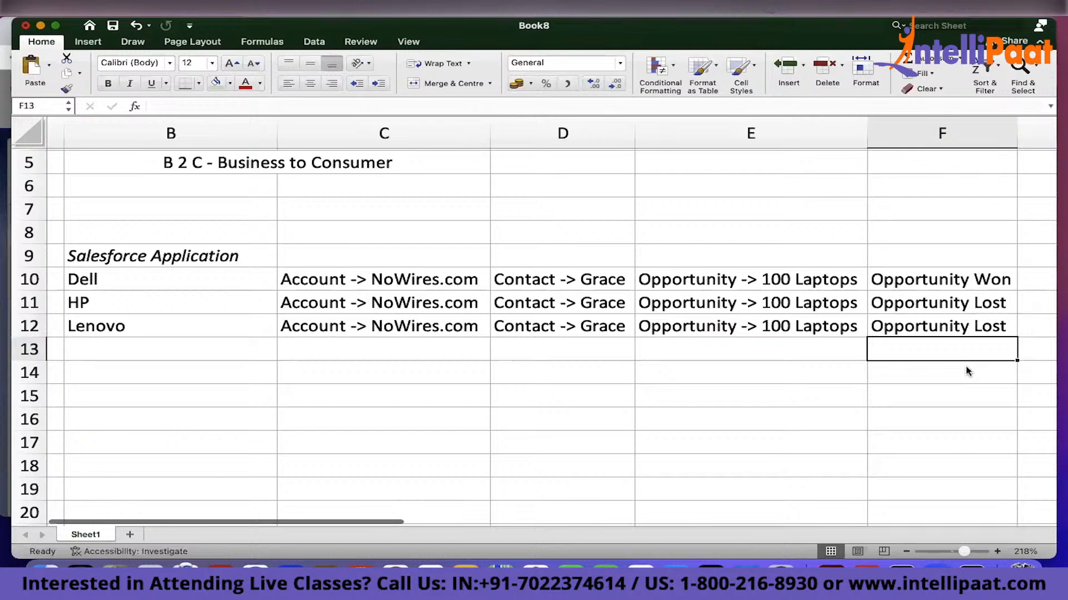
Enter Business in cells B13 and C13 and add B 2 B - Business to Business in row 14
click(90, 355)
text(Business)
key(Tab)
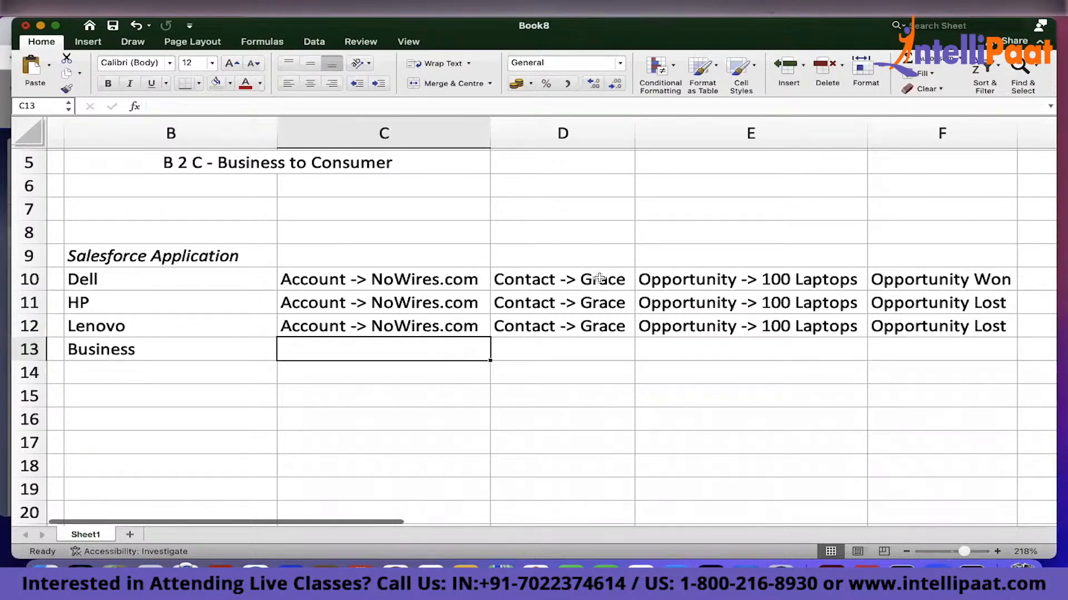
text(Bu)
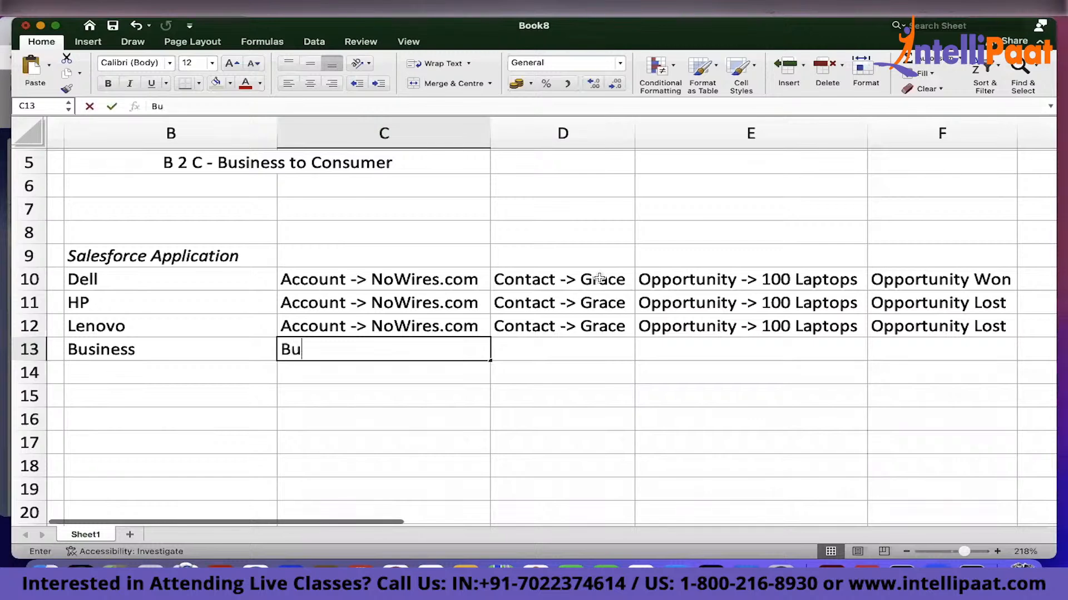
text(siness)
key(Return)
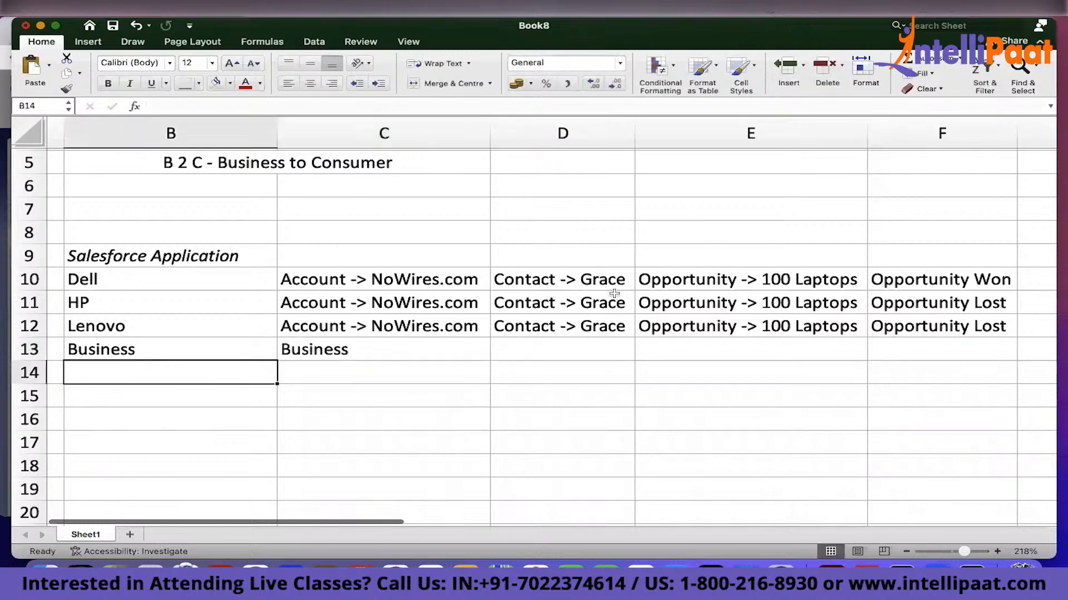
mouse_move(246, 362)
mouse_down()
mouse_move(348, 361)
mouse_move(226, 365)
mouse_up()
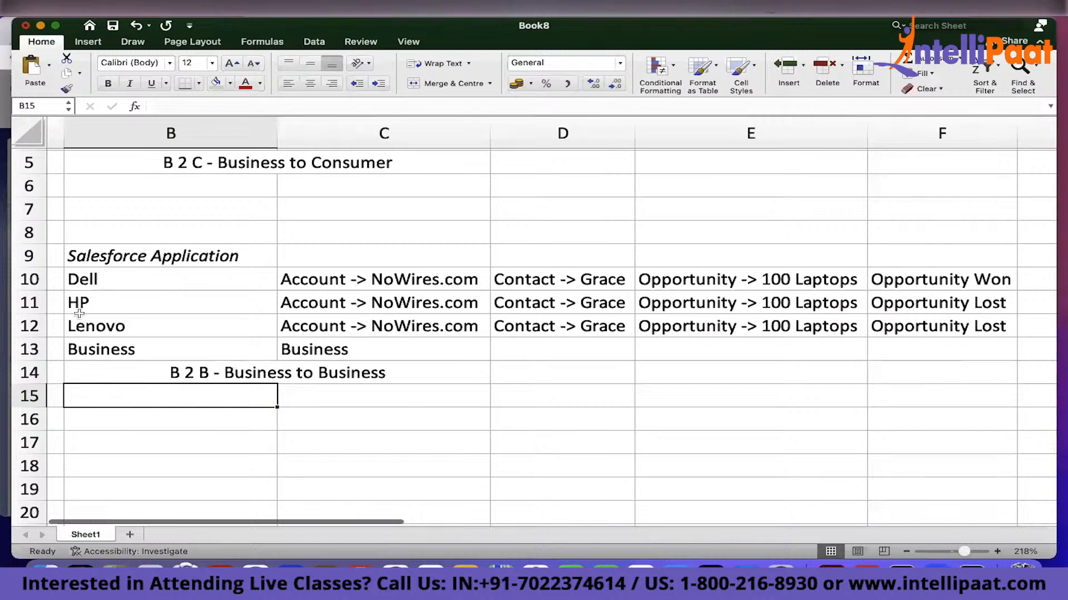
Copy the Salesforce Application block from rows 9 to 14 and paste it starting at cell B16
drag(87, 259, 886, 362)
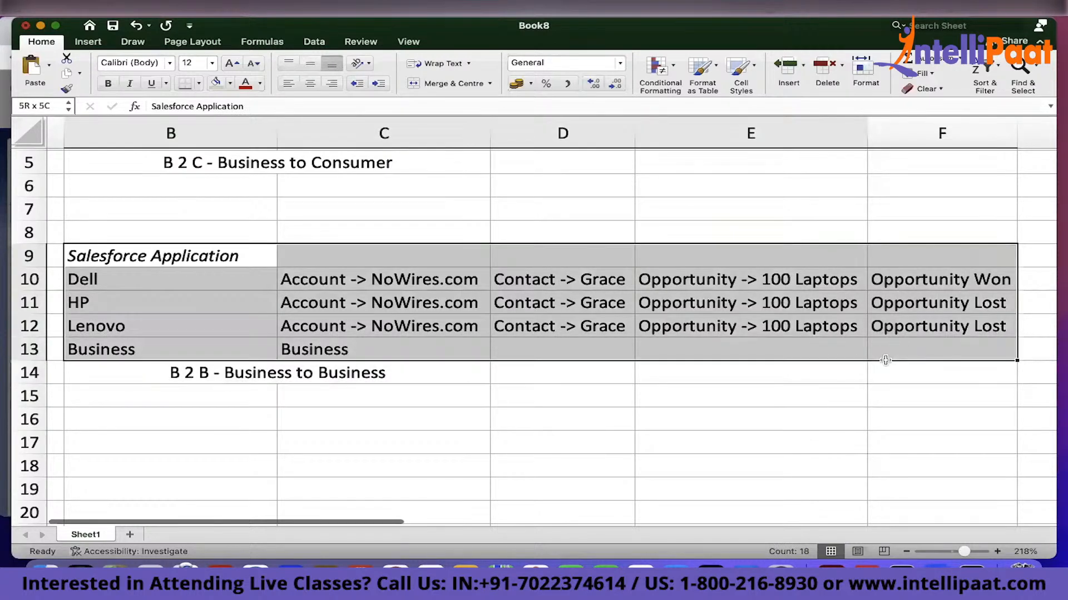
key(super+c)
click(110, 424)
key(Return)
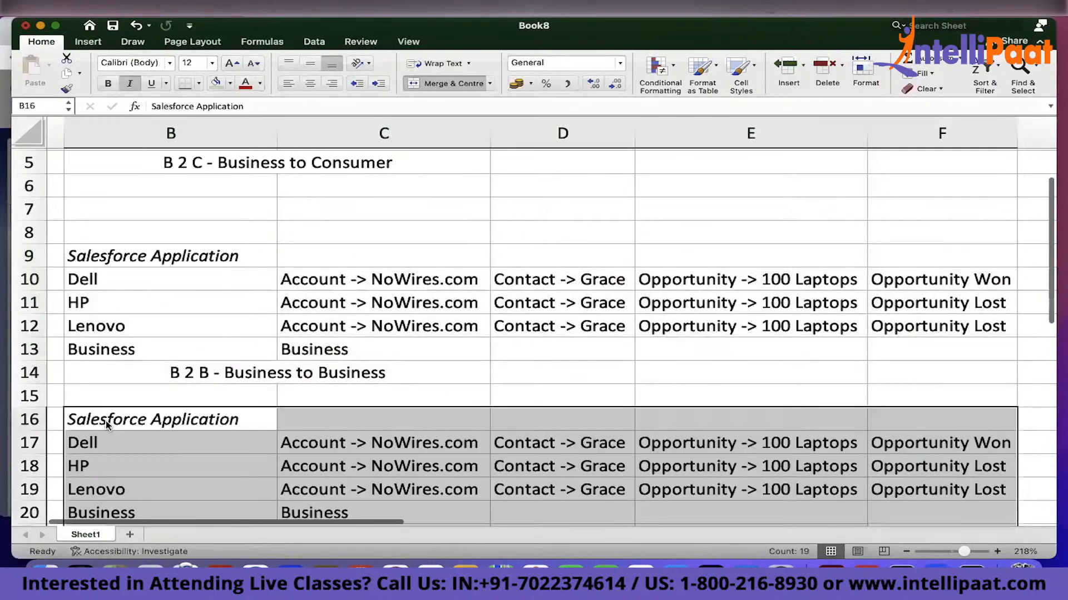
scroll(108, 425, down, 3)
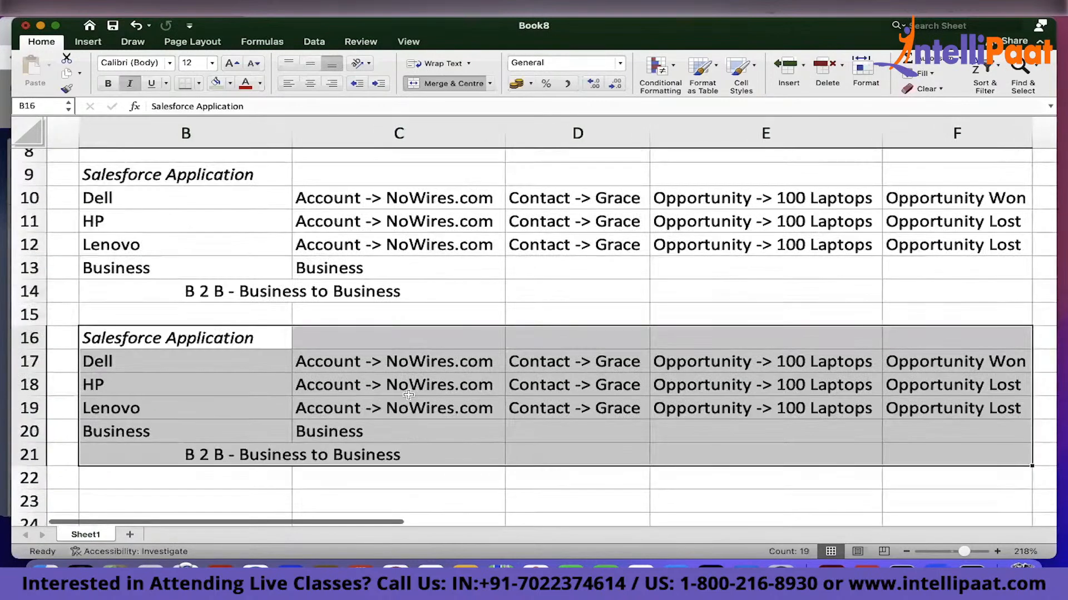
Highlight the copied Dell, HP and Lenovo rows in the new block
click(303, 361)
drag(140, 371, 656, 405)
drag(951, 410, 778, 386)
drag(534, 343, 160, 371)
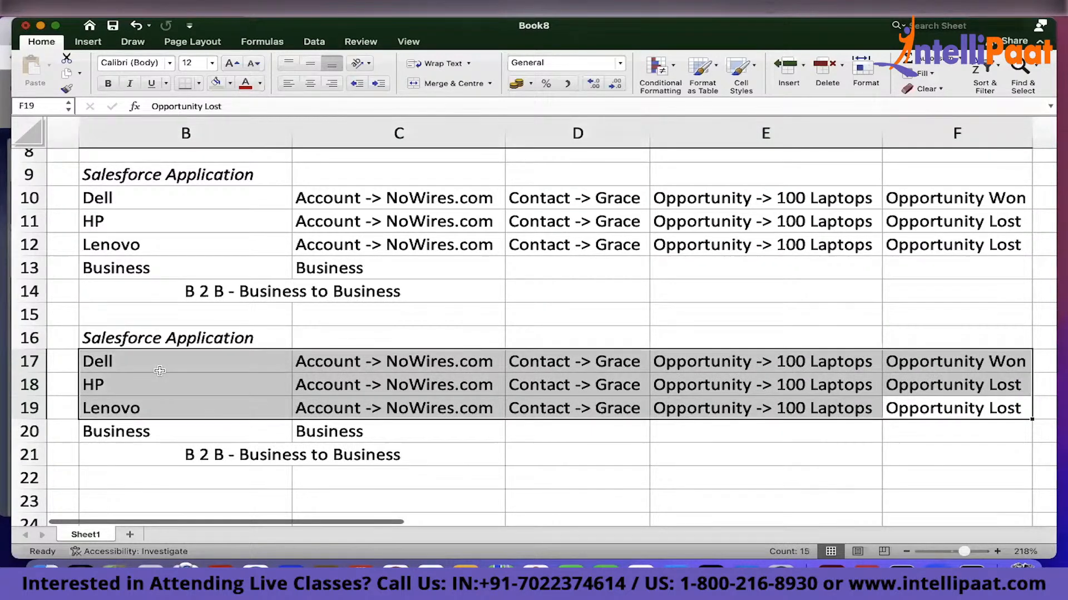
click(602, 428)
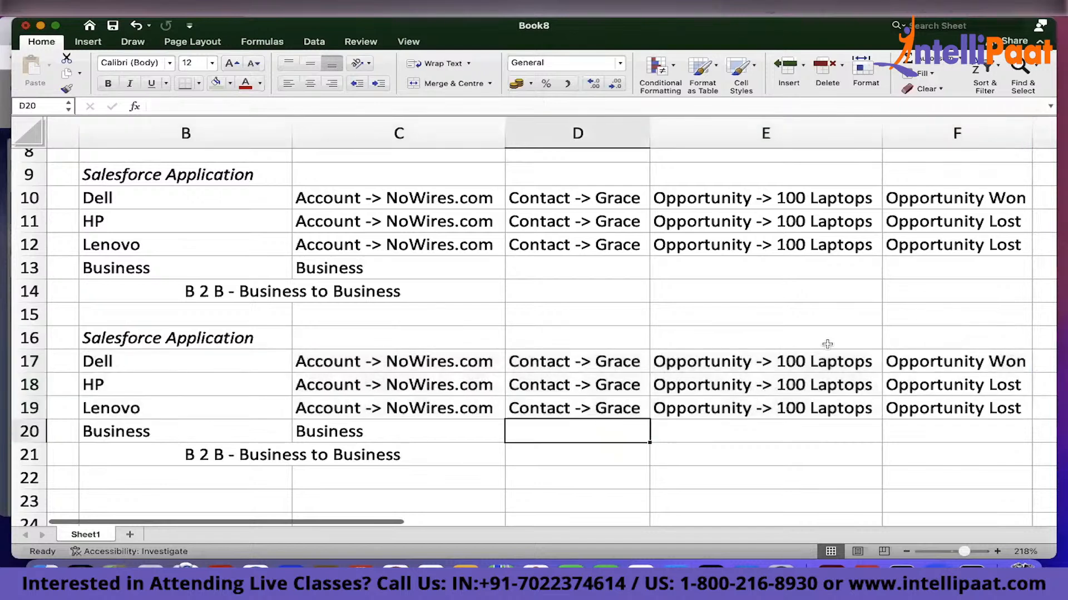
Change E17 to Opportunity -> 15 Printers and fill it down to E19
double_click(786, 361)
drag(786, 362, 874, 356)
text(5)
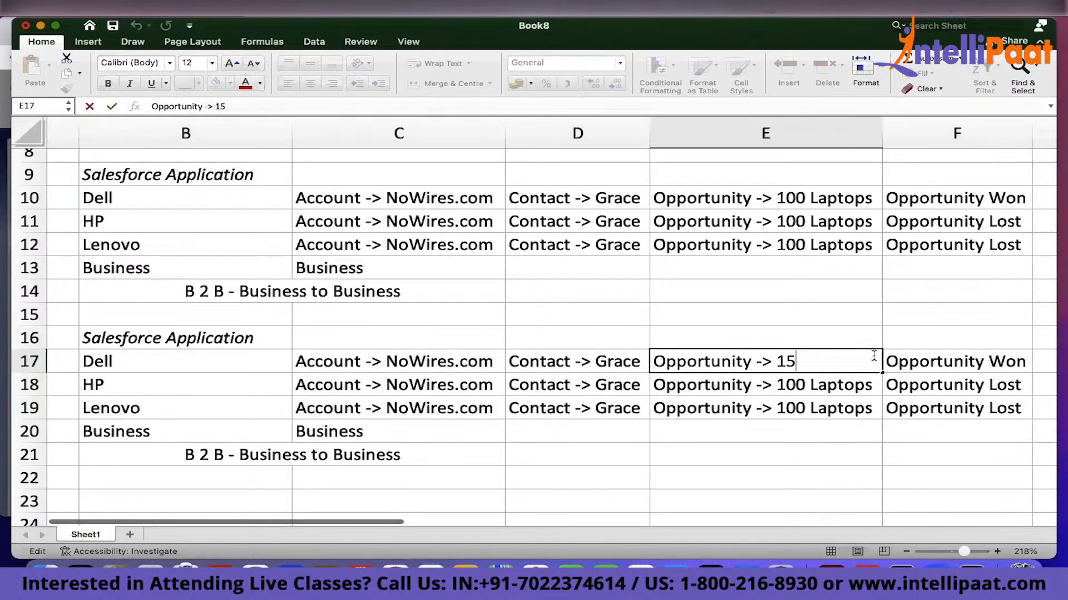
text( Printers)
key(Left)
key(Left)
key(Left)
key(Left)
key(Left)
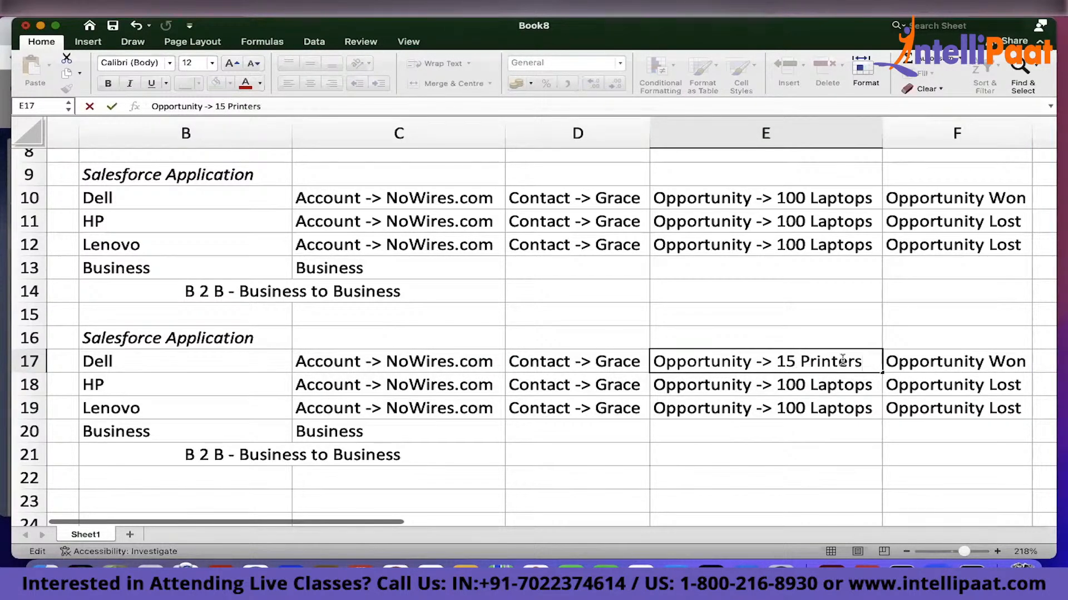
drag(884, 374, 878, 409)
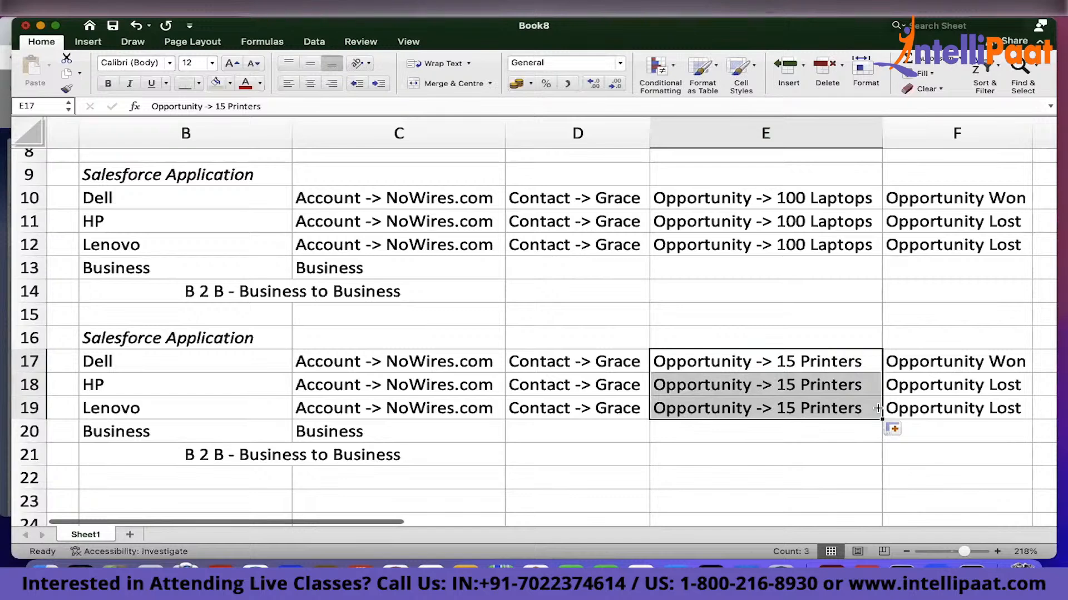
Set the new block's statuses so F17 reads Opportunity Lost and F18 reads Opportunity Won
click(1013, 365)
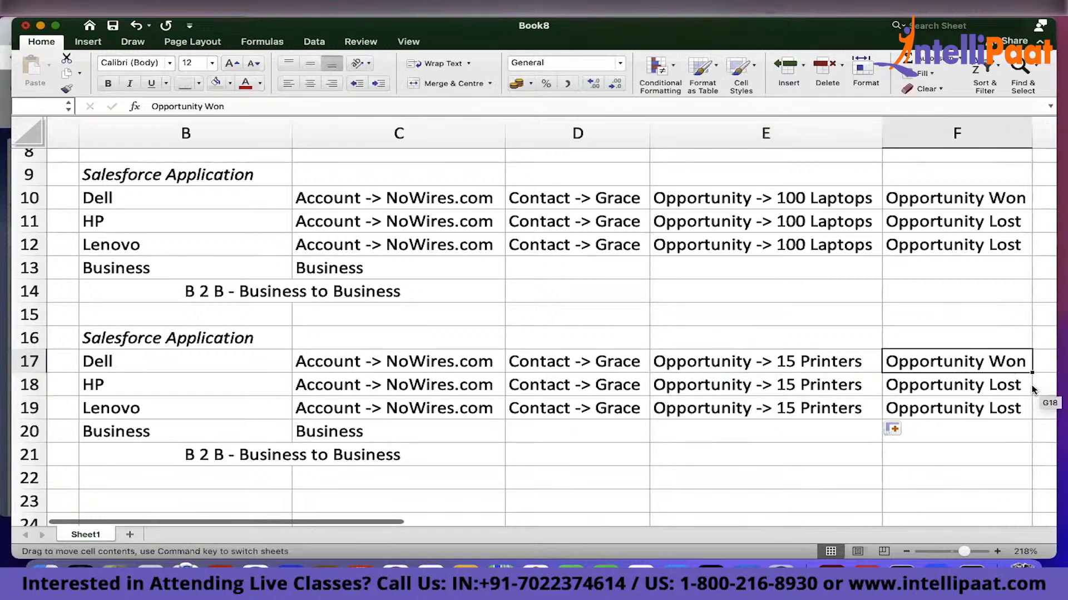
drag(1033, 366, 428, 390)
click(391, 360)
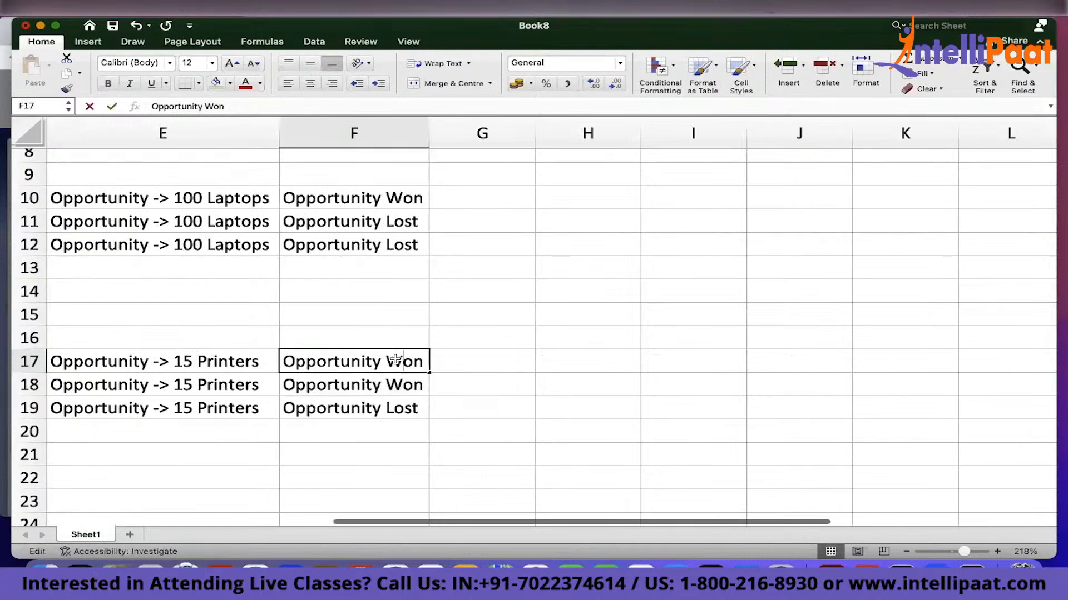
double_click(385, 361)
drag(386, 361, 464, 374)
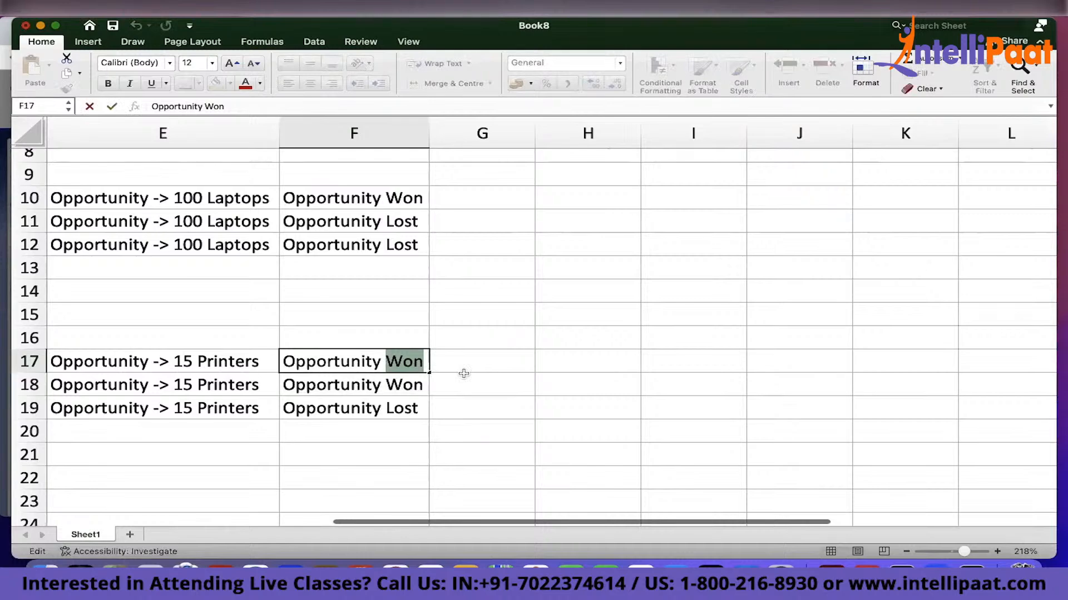
text(Lost)
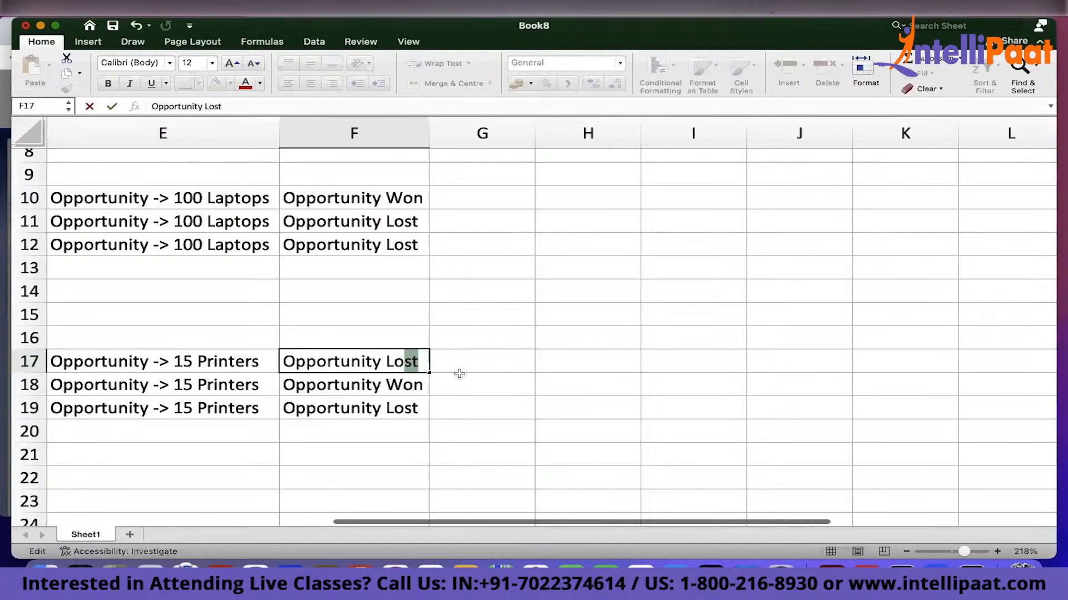
key(Return)
scroll(459, 374, left, 5)
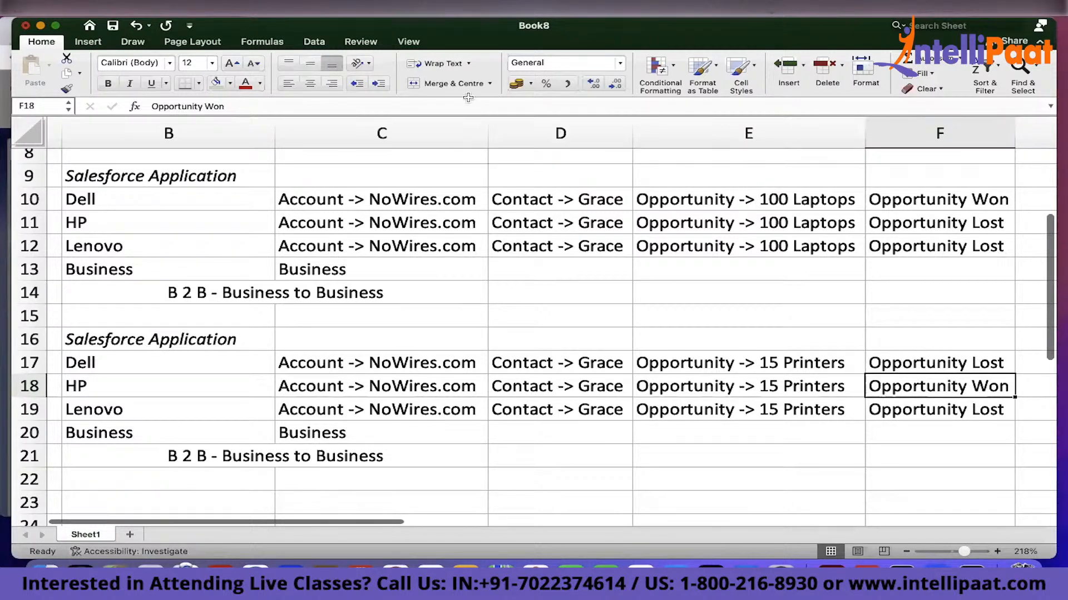
Highlight the won opportunity rows in both blocks for comparison
click(183, 194)
shift+click(925, 201)
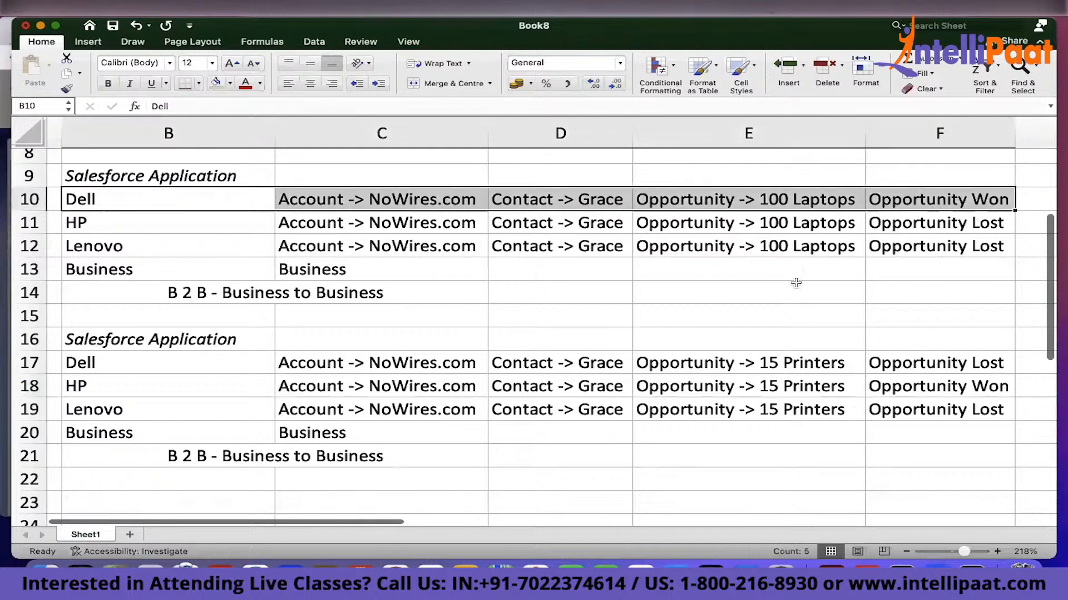
drag(129, 379, 603, 409)
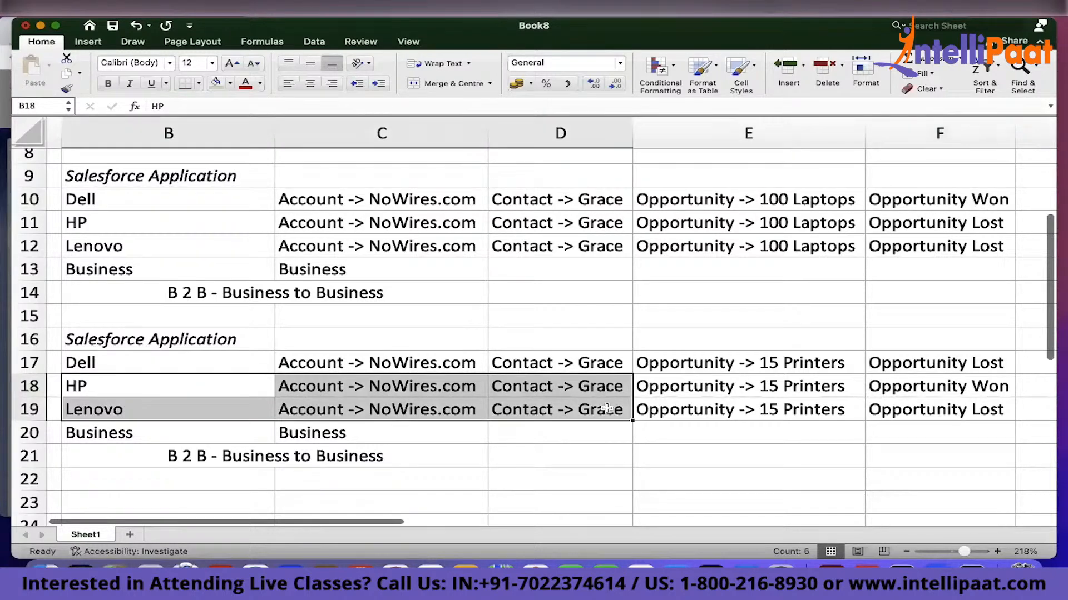
drag(982, 392, 167, 387)
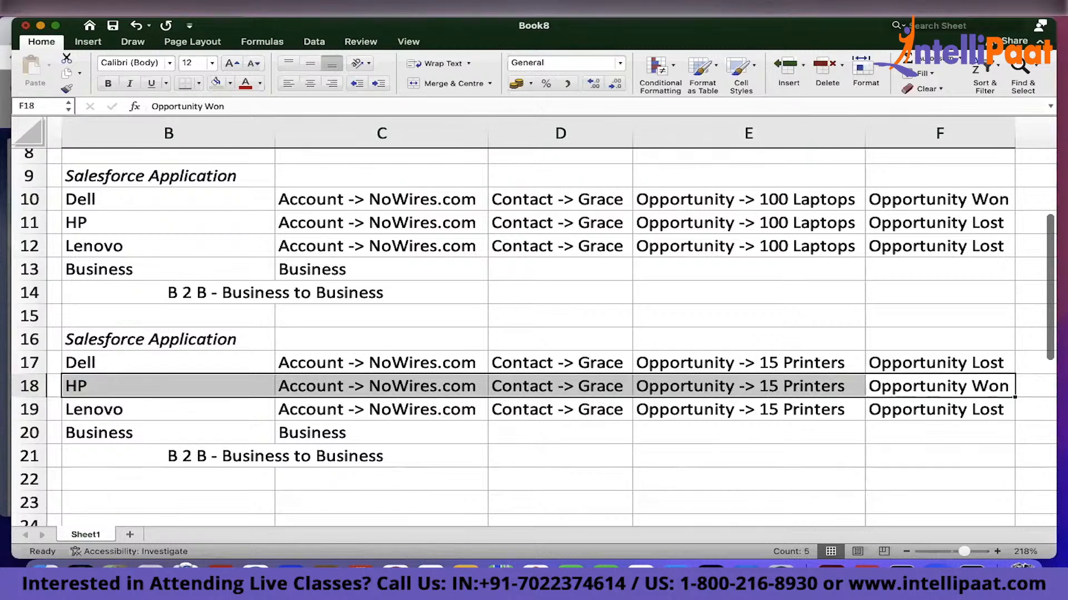
Select the NoWires.com account cells C17:C19, then in Salesforce add both leads to the 2022 Sept Printer Sales Campaign
click(332, 367)
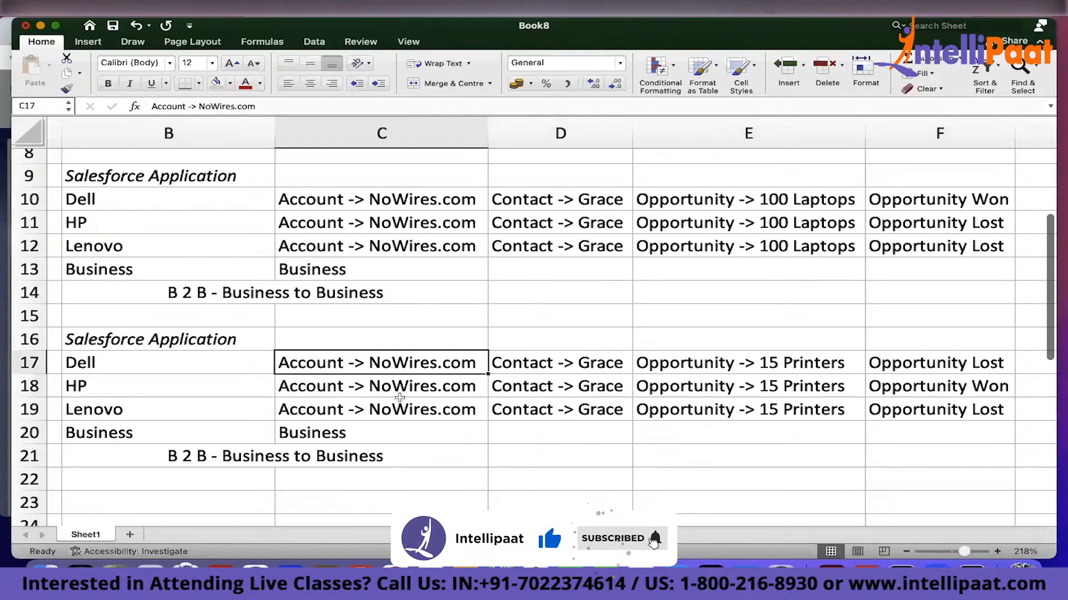
drag(399, 397, 398, 412)
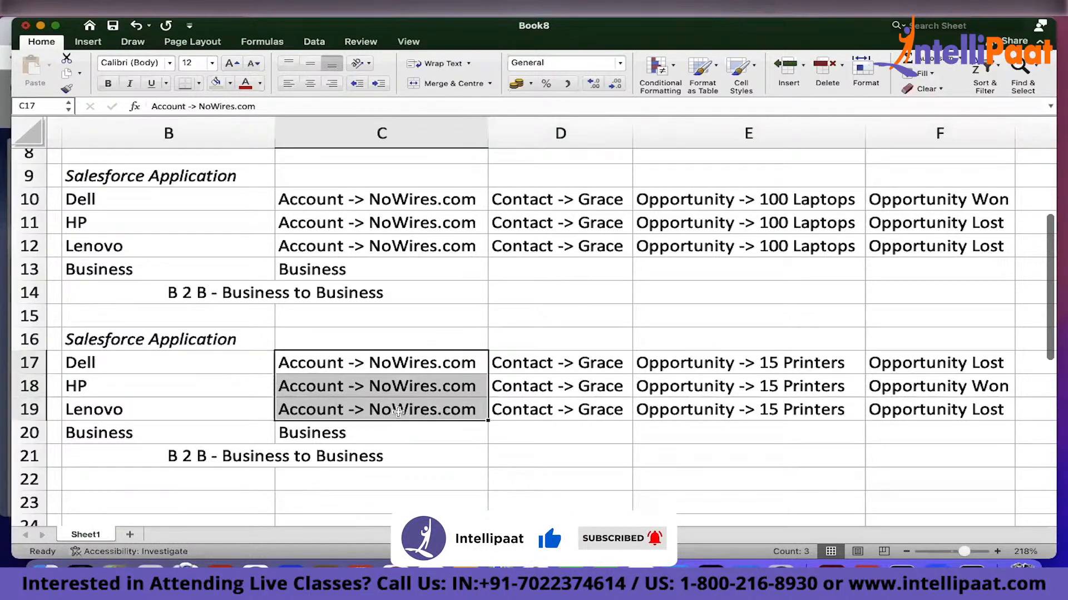
key(super+Tab)
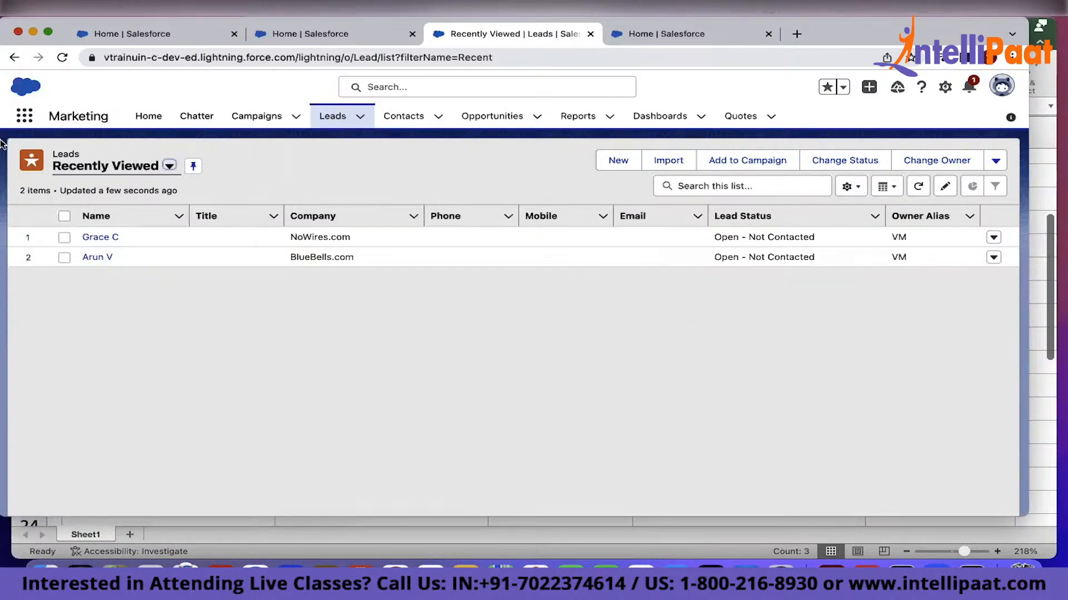
click(65, 216)
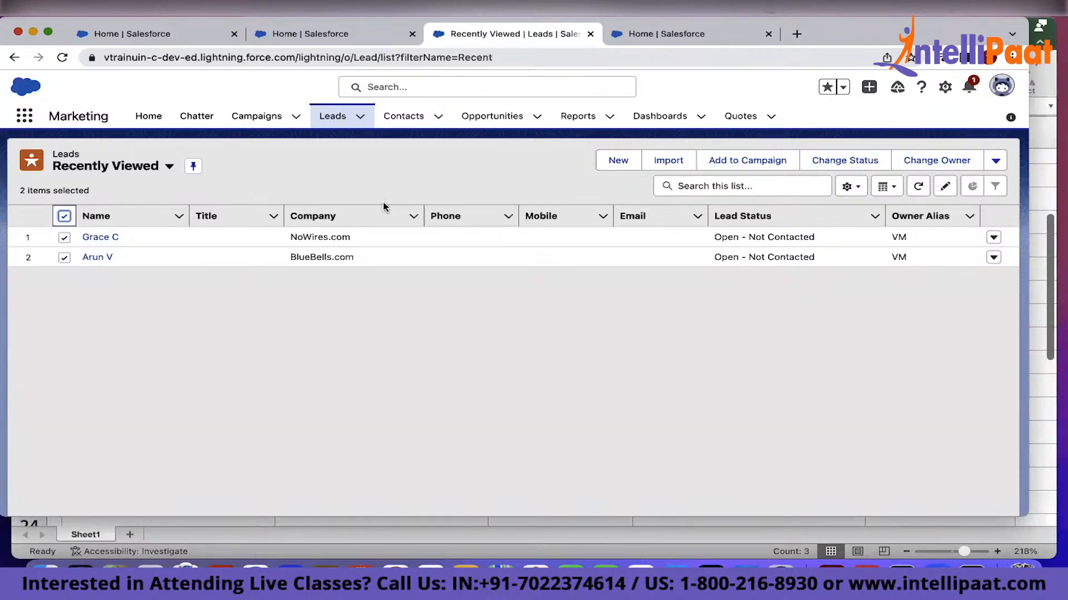
click(760, 162)
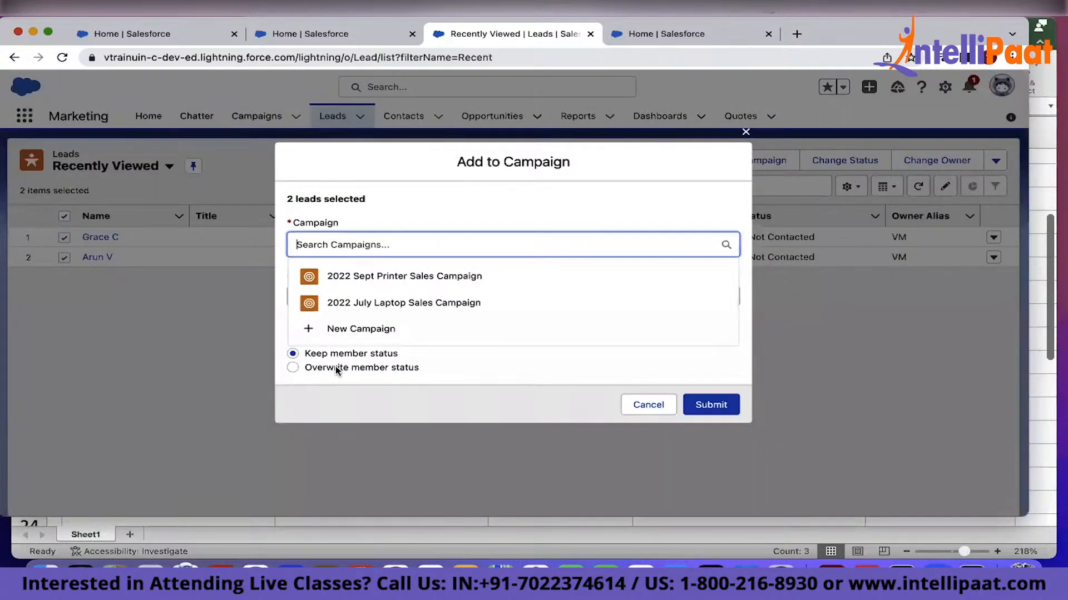
click(345, 278)
click(702, 405)
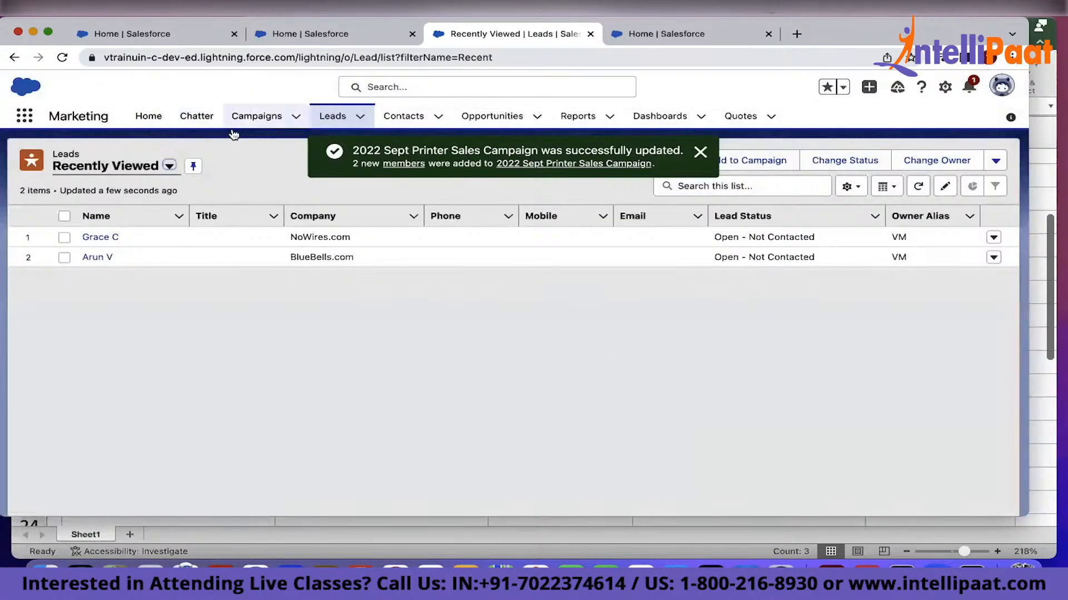
Open the member list of the 2022 Sept Printer Sales Campaign
click(257, 116)
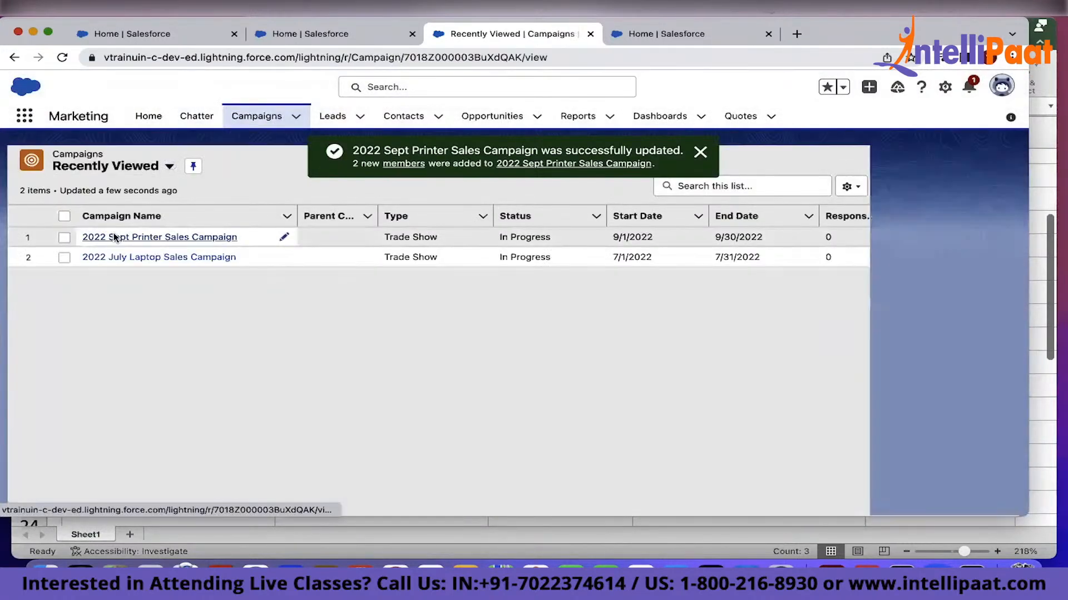
click(115, 238)
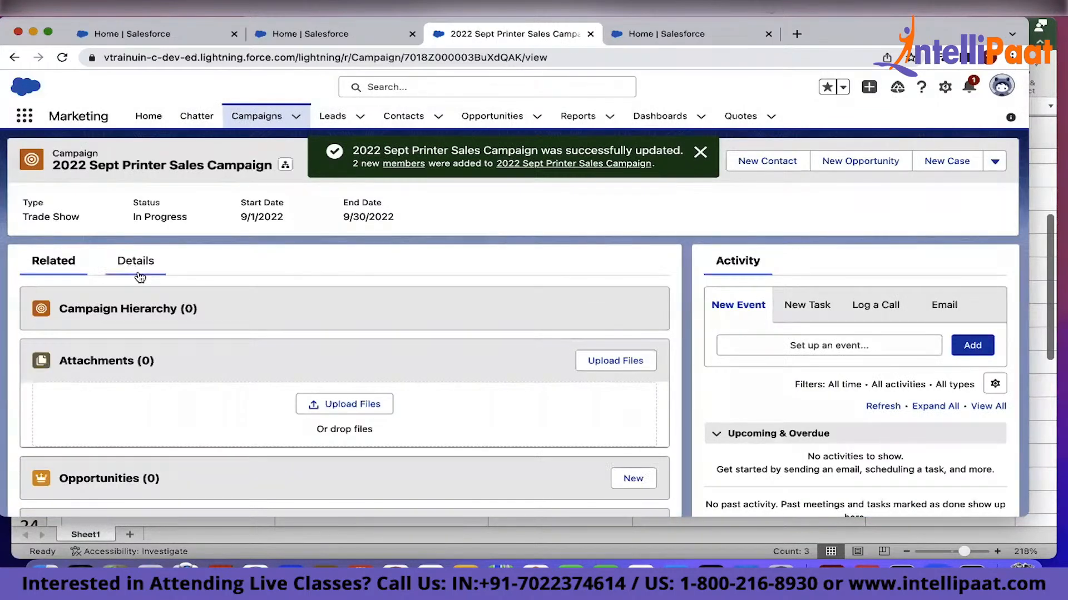
scroll(168, 379, down, 3)
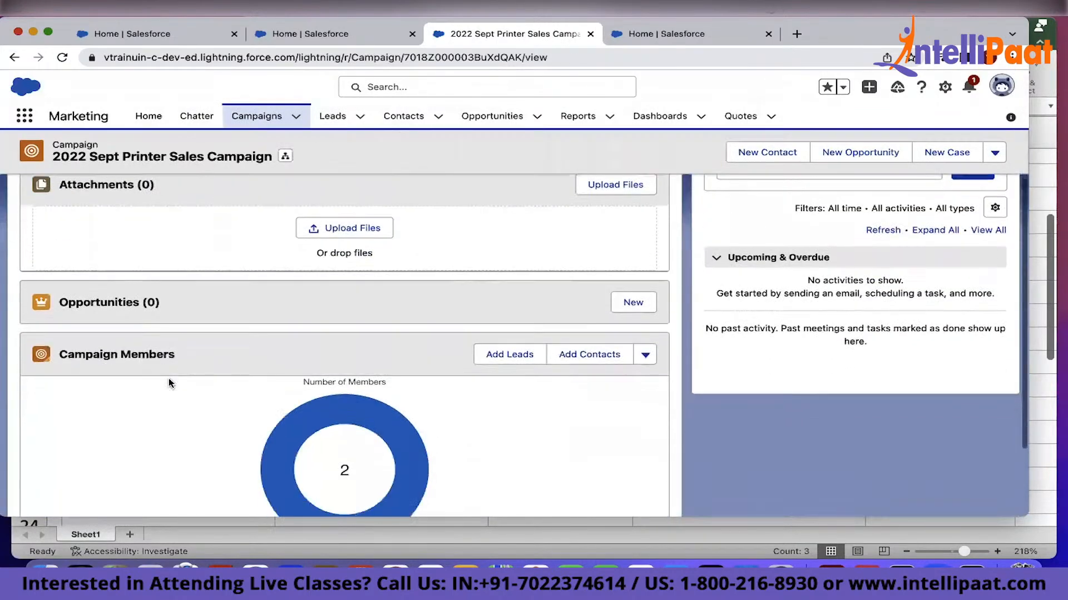
click(341, 492)
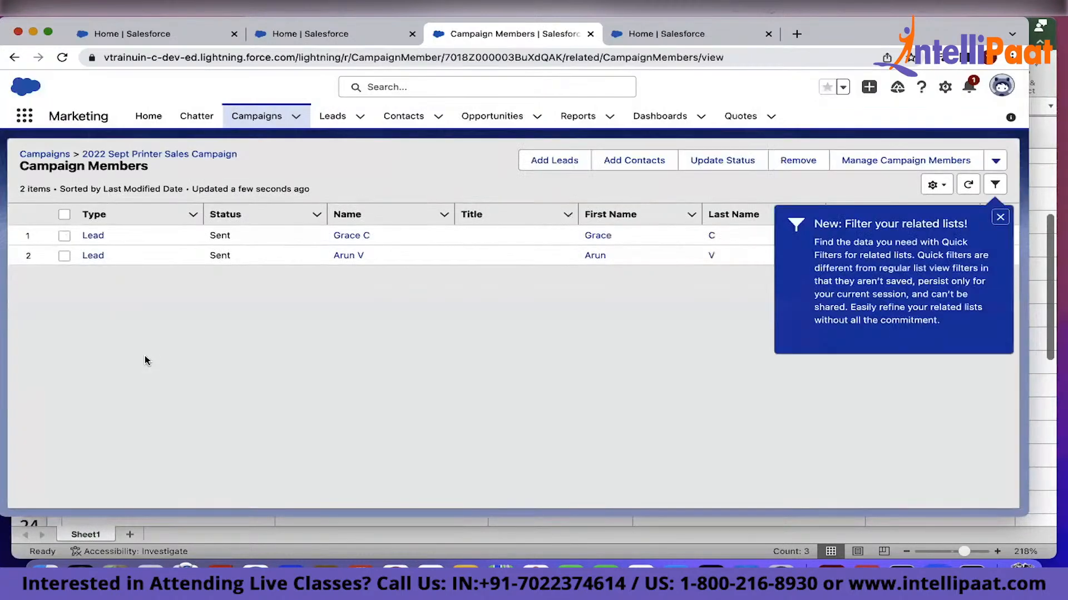
click(145, 356)
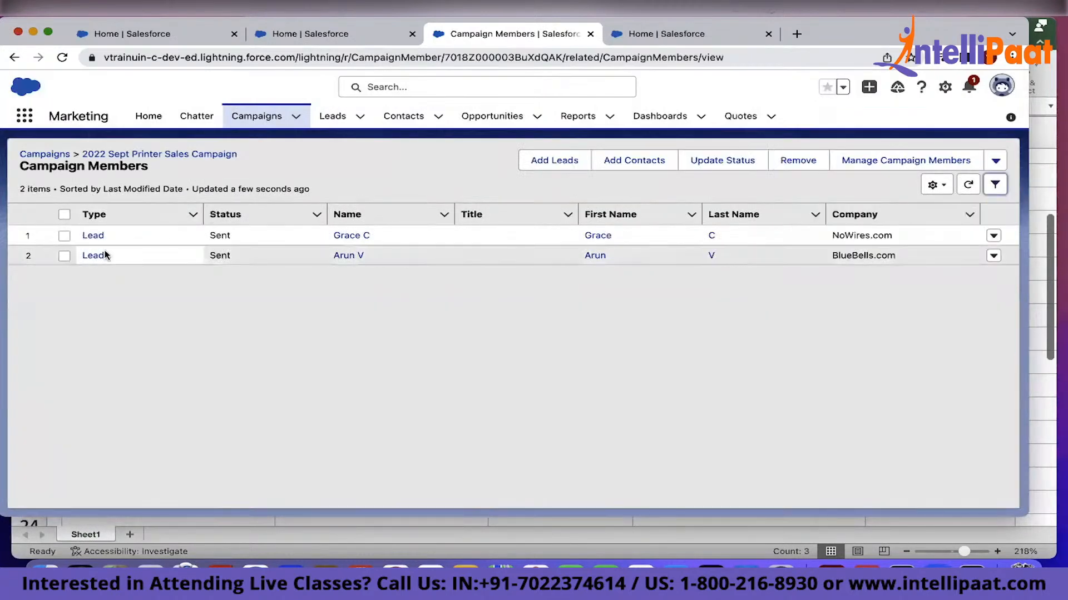
In Excel, paste the campaign members image below the B2B block
key(super+Tab)
scroll(826, 269, down, 5)
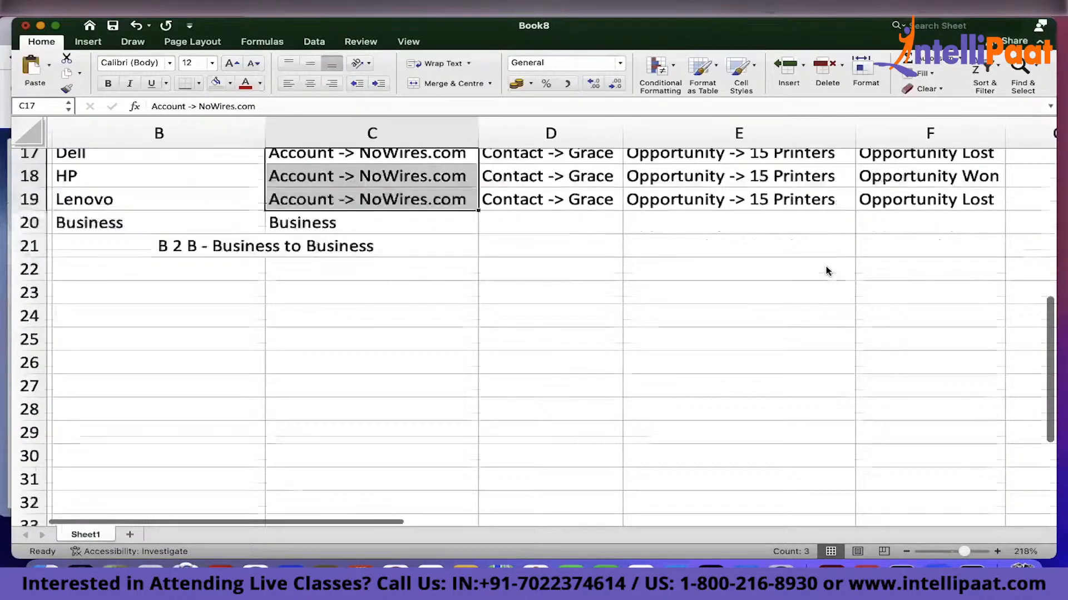
scroll(825, 271, down, 3)
scroll(825, 271, left, 4)
key(super+v)
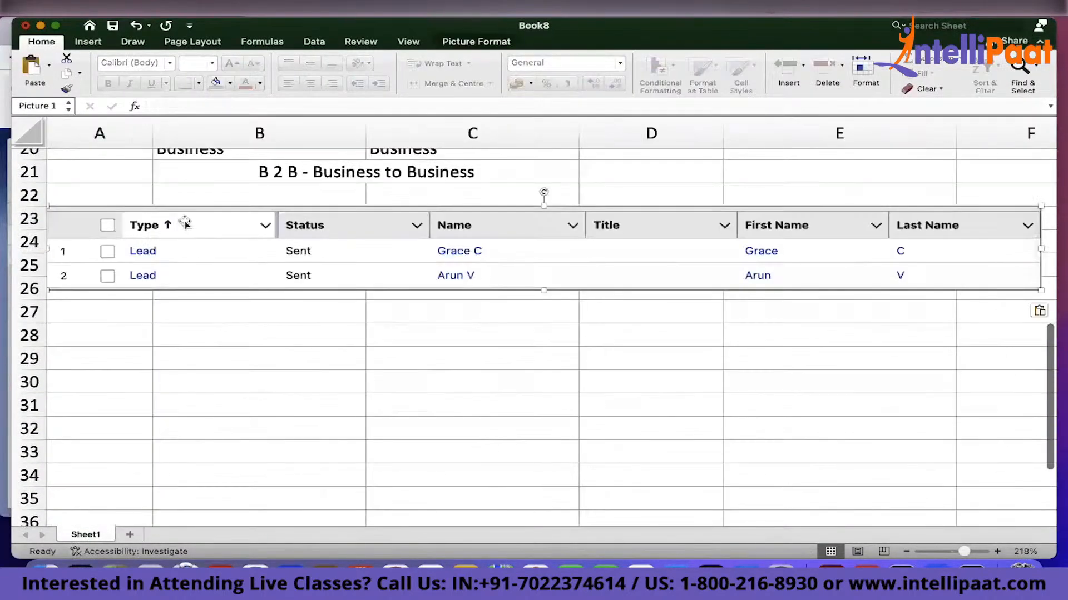
In Salesforce, set the BlueBells.com lead's status to Closed - Not Converted and its rating to Cold, and save
key(super+Tab)
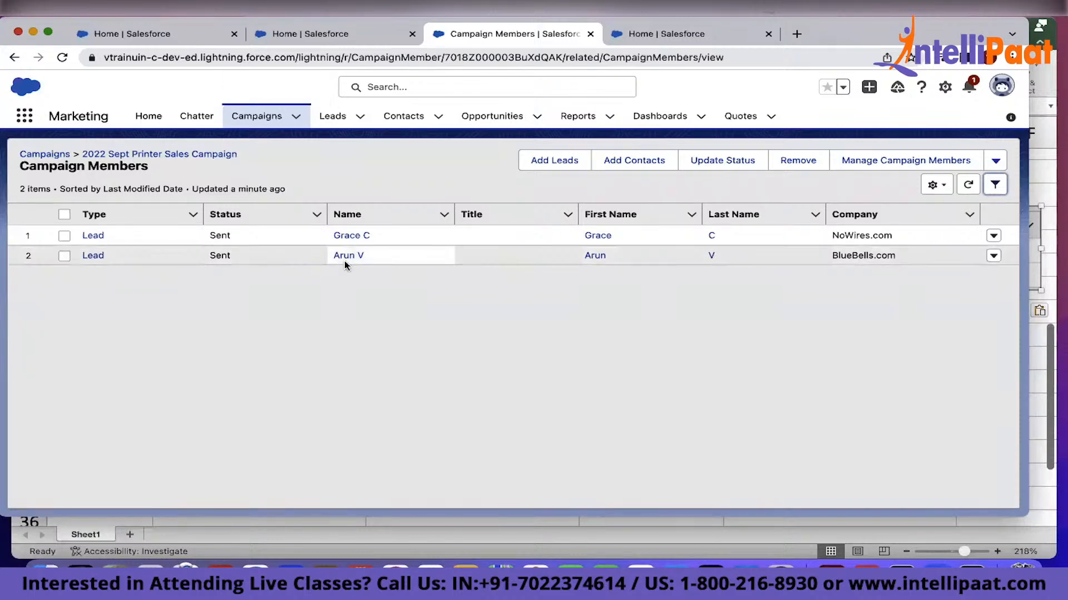
click(332, 116)
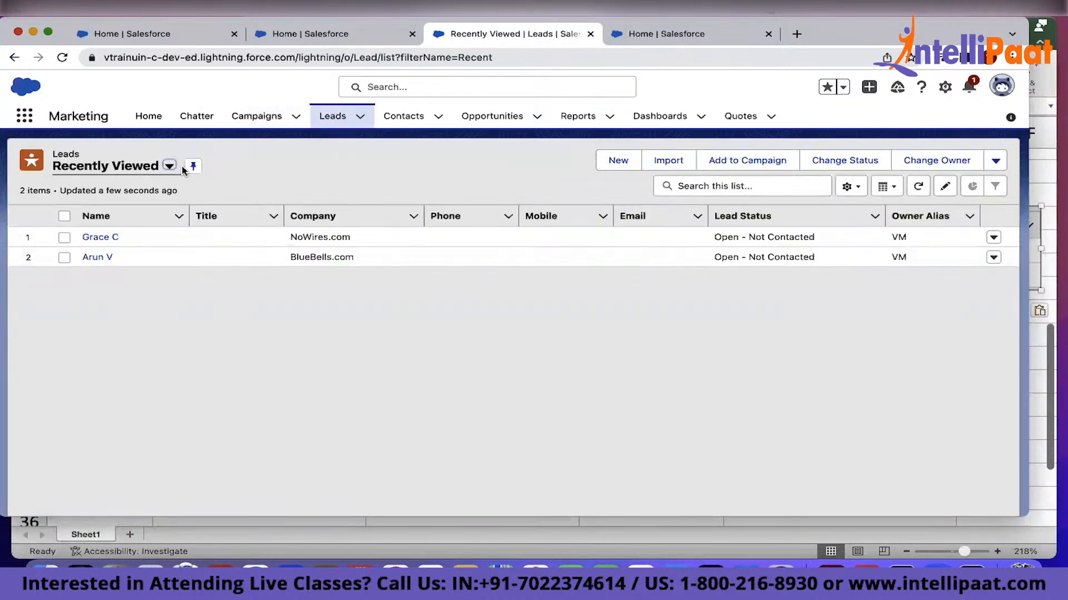
click(97, 258)
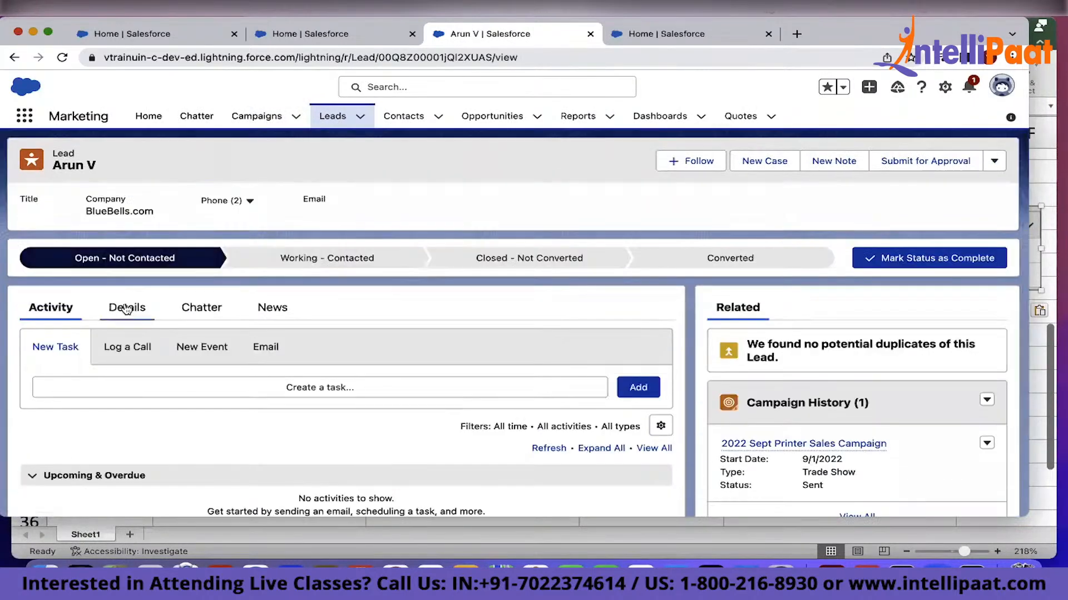
click(127, 309)
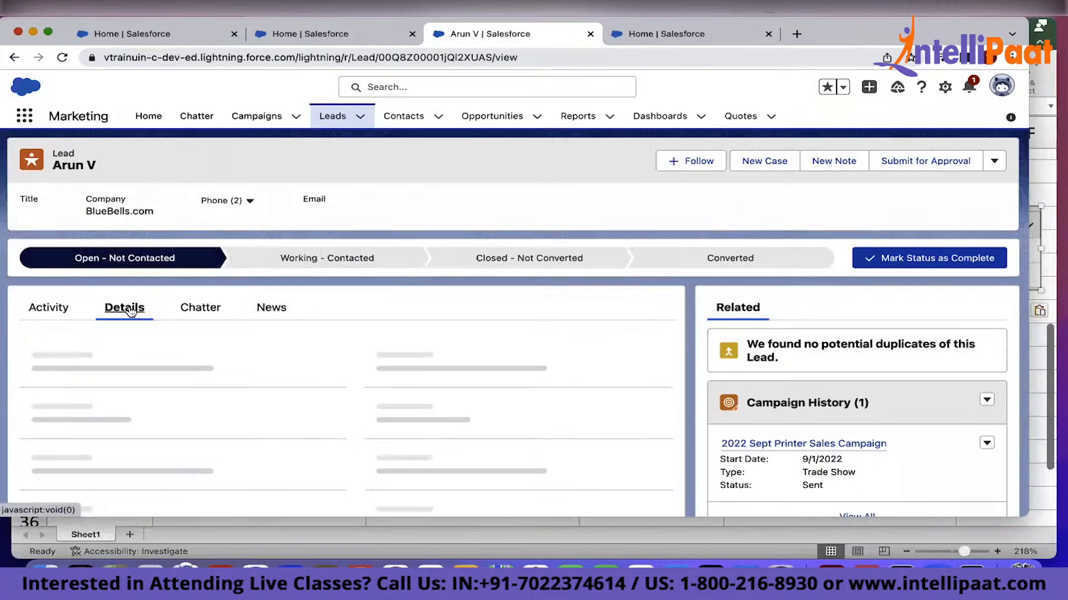
scroll(489, 448, down, 5)
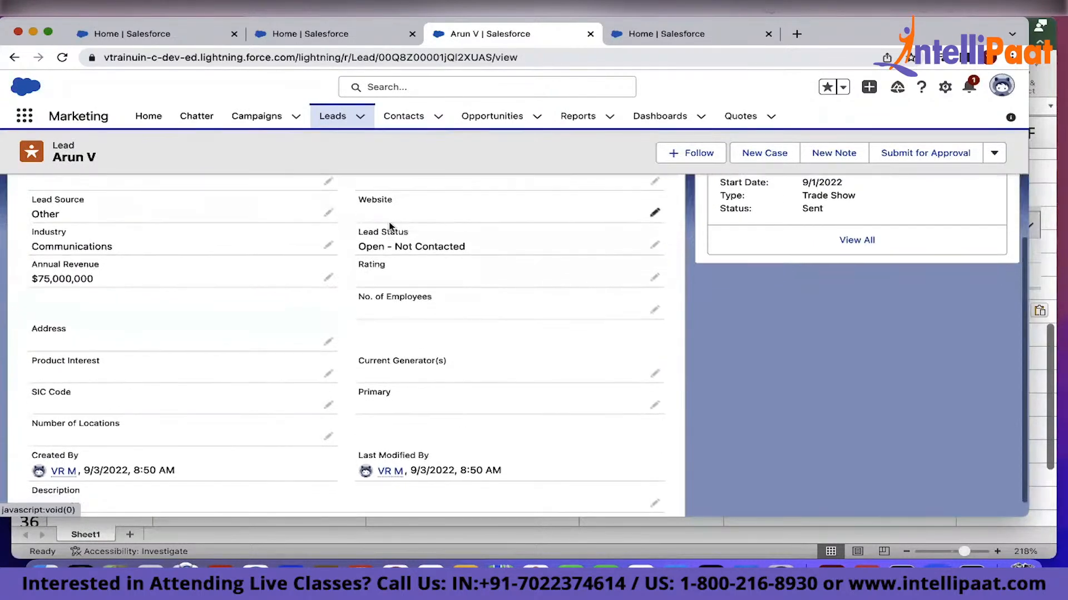
double_click(469, 244)
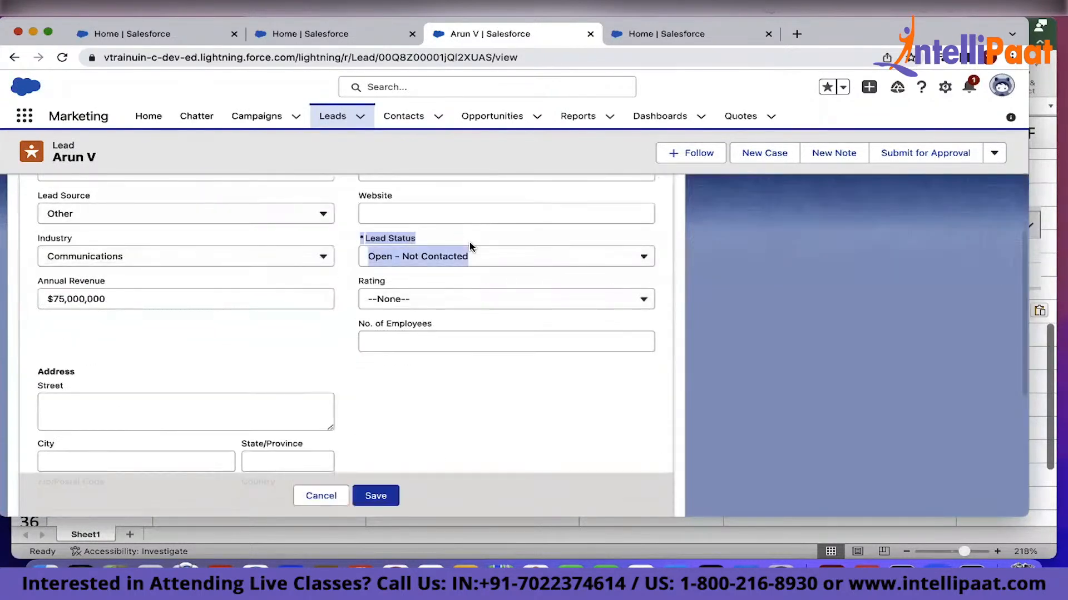
click(513, 263)
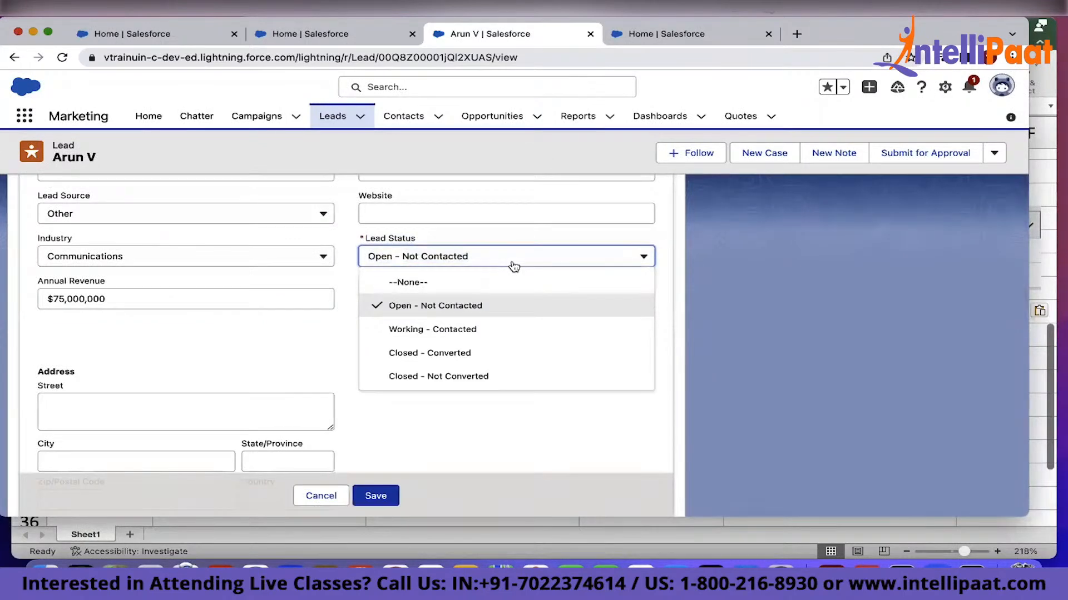
click(513, 264)
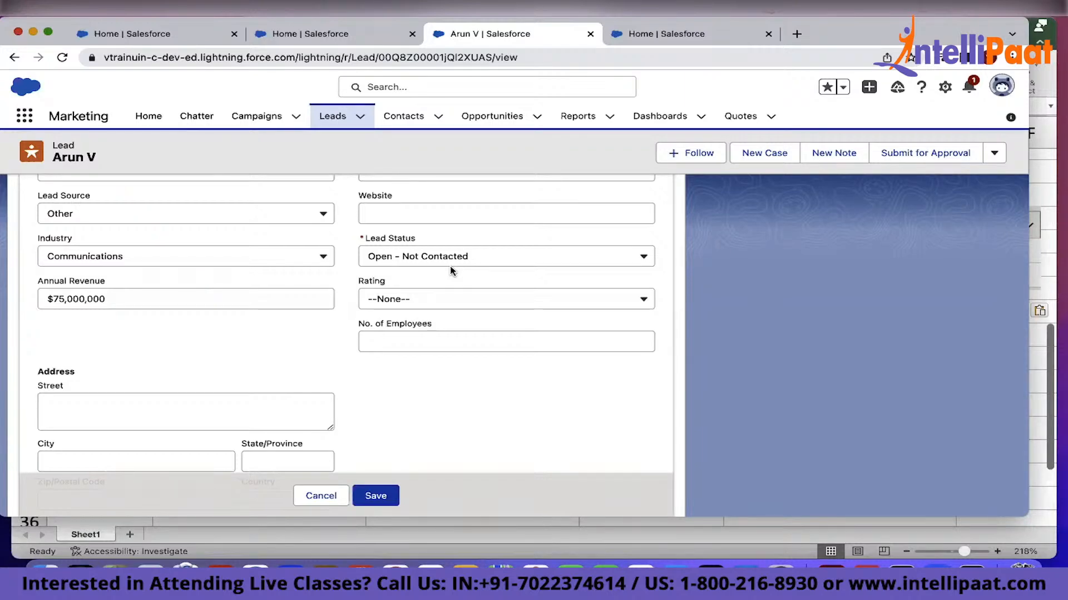
click(447, 257)
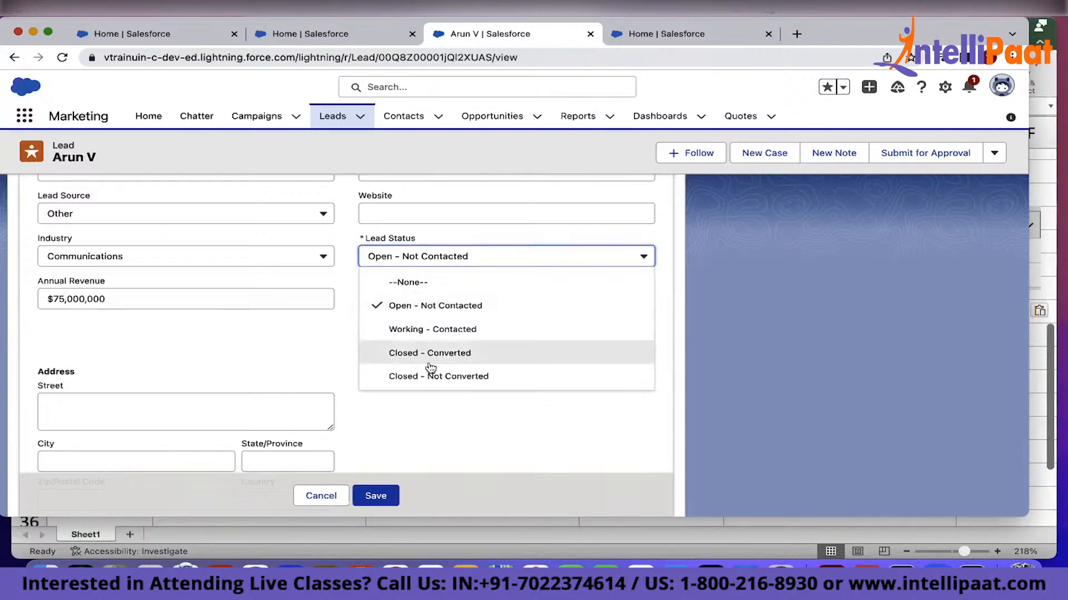
click(430, 376)
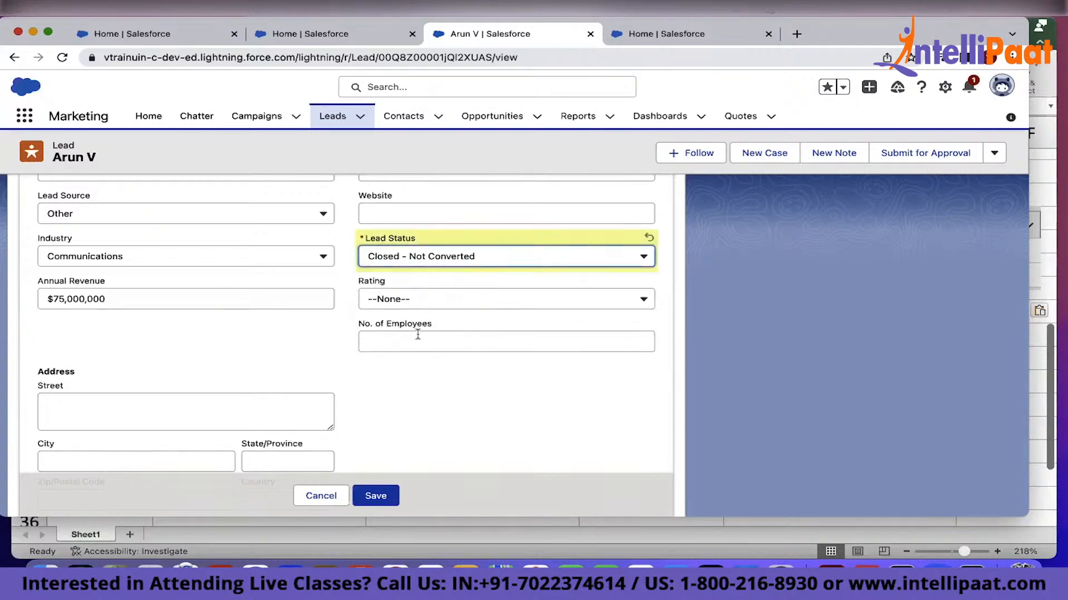
click(404, 305)
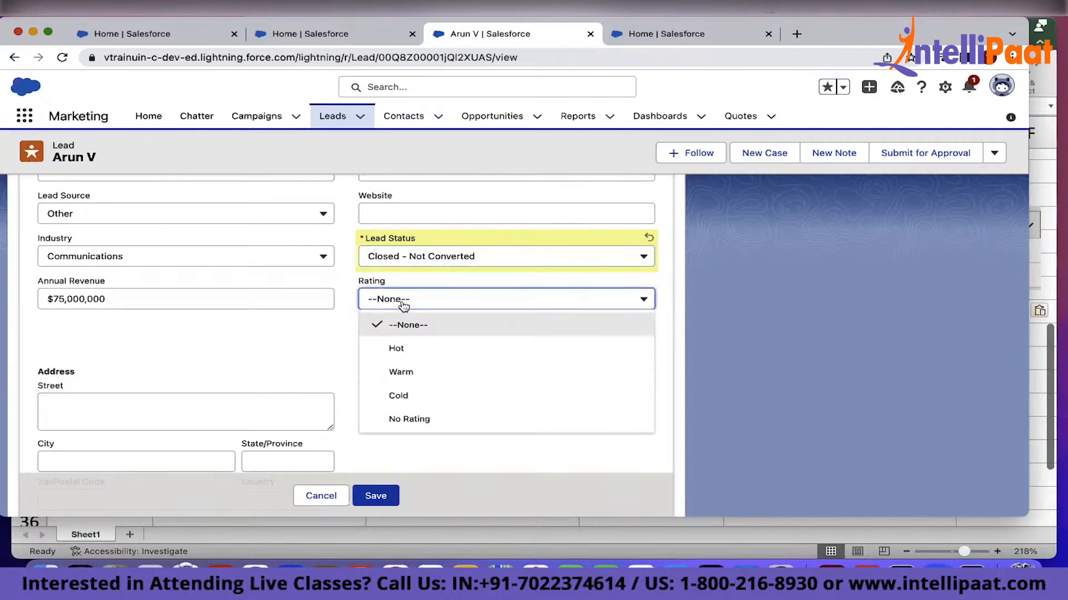
click(397, 395)
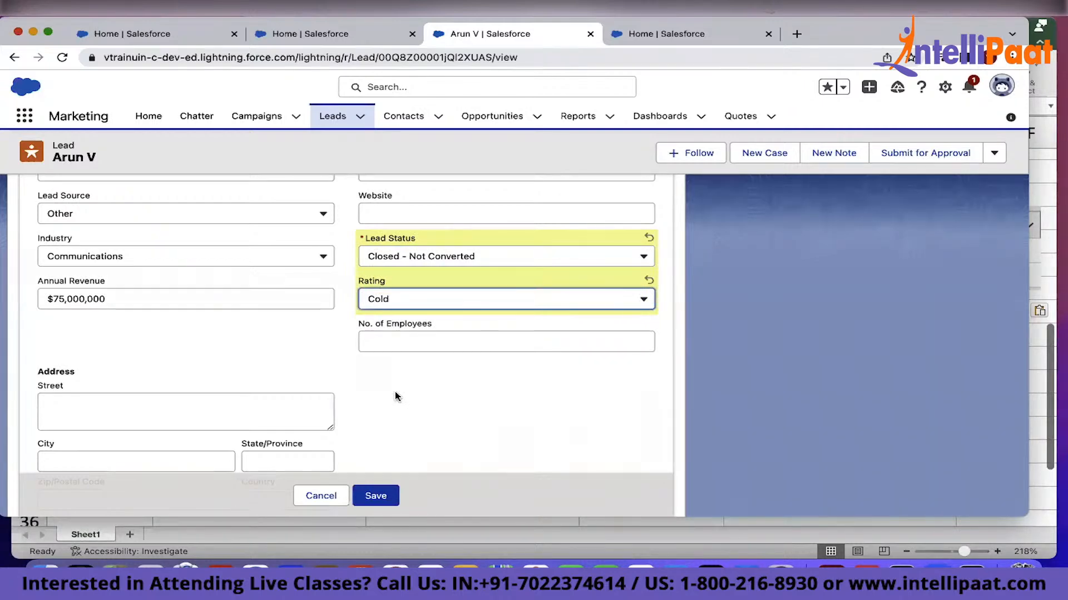
click(374, 496)
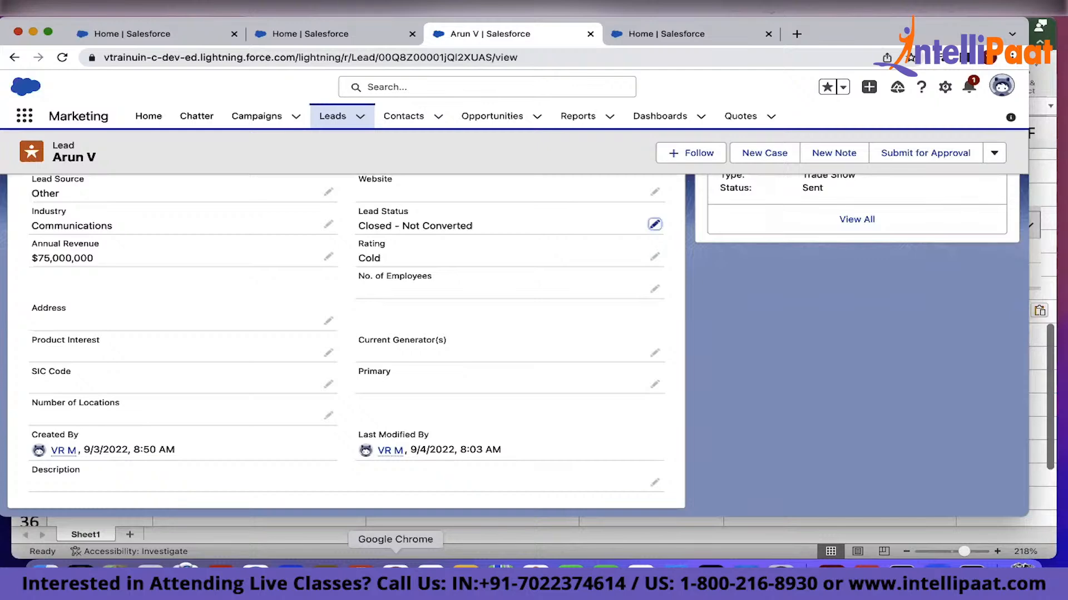
Open the NoWires.com lead from the recently viewed leads and set its lead status to Working - Contacted
click(330, 115)
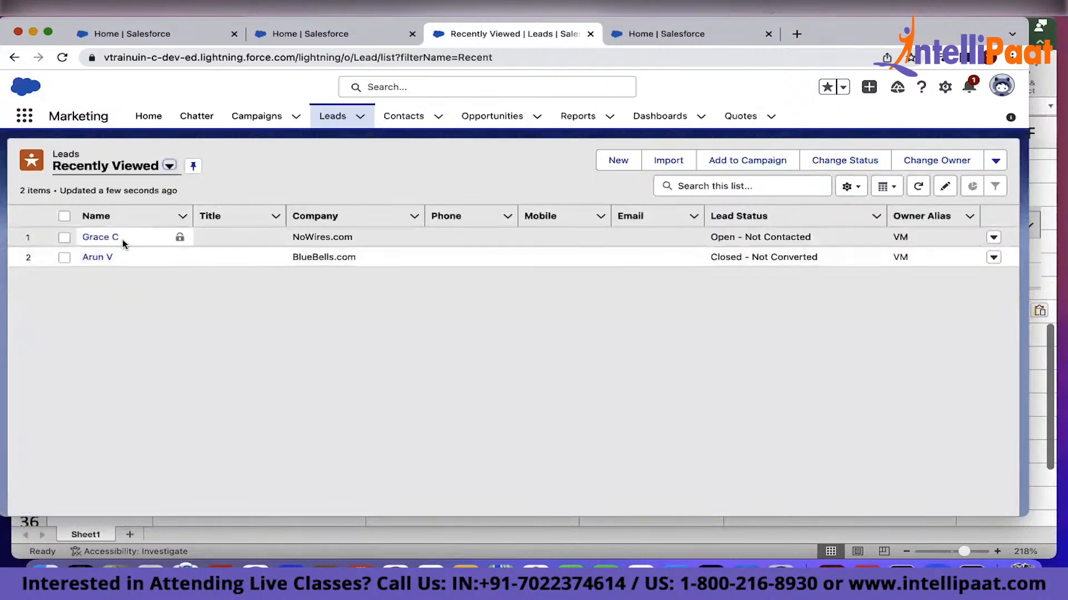
click(121, 239)
click(112, 238)
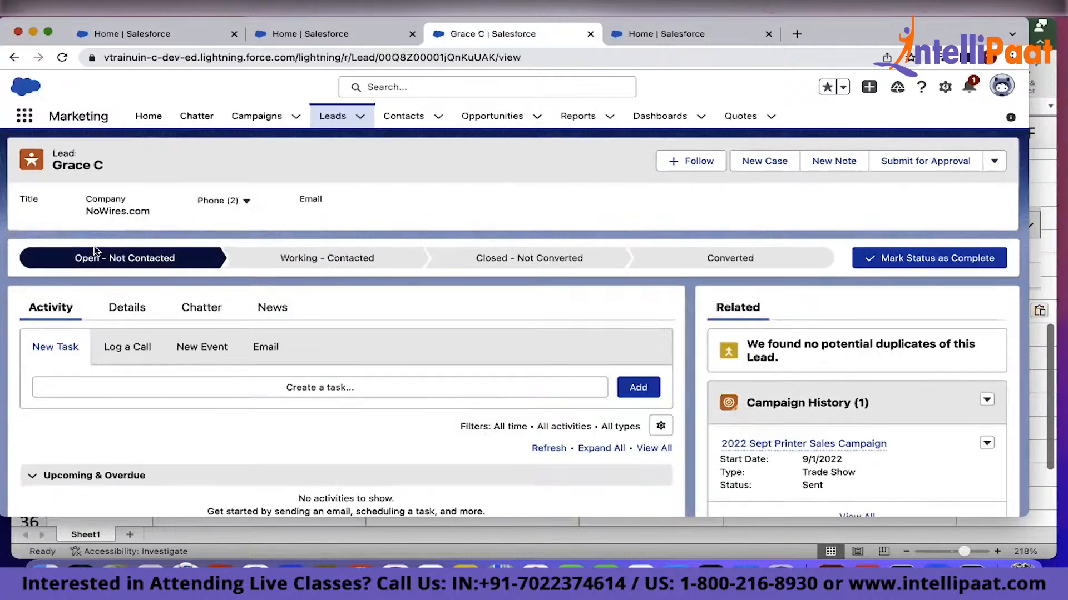
click(122, 307)
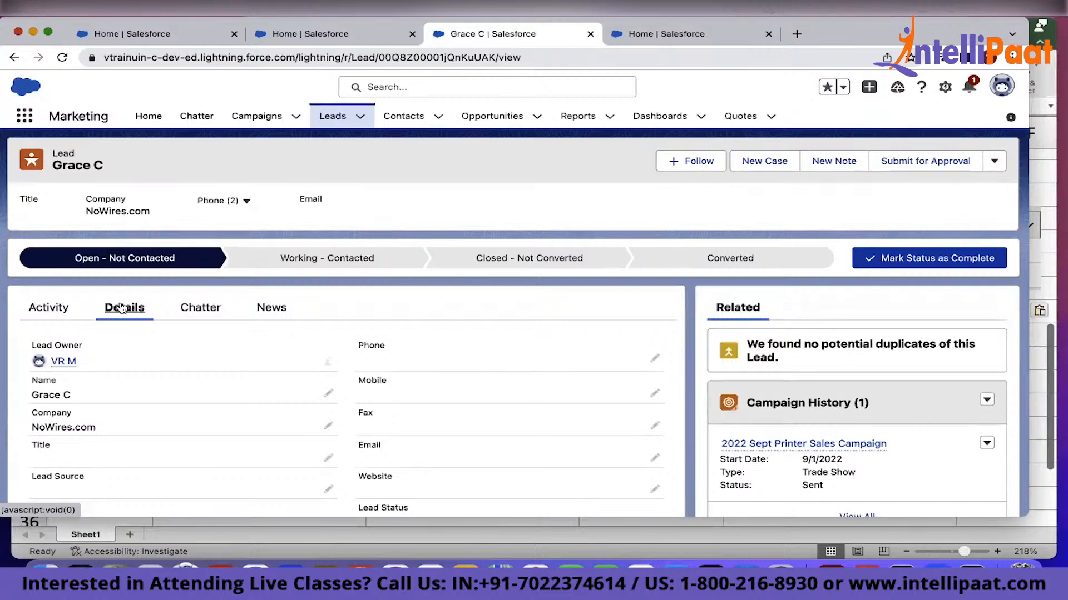
scroll(122, 308, down, 5)
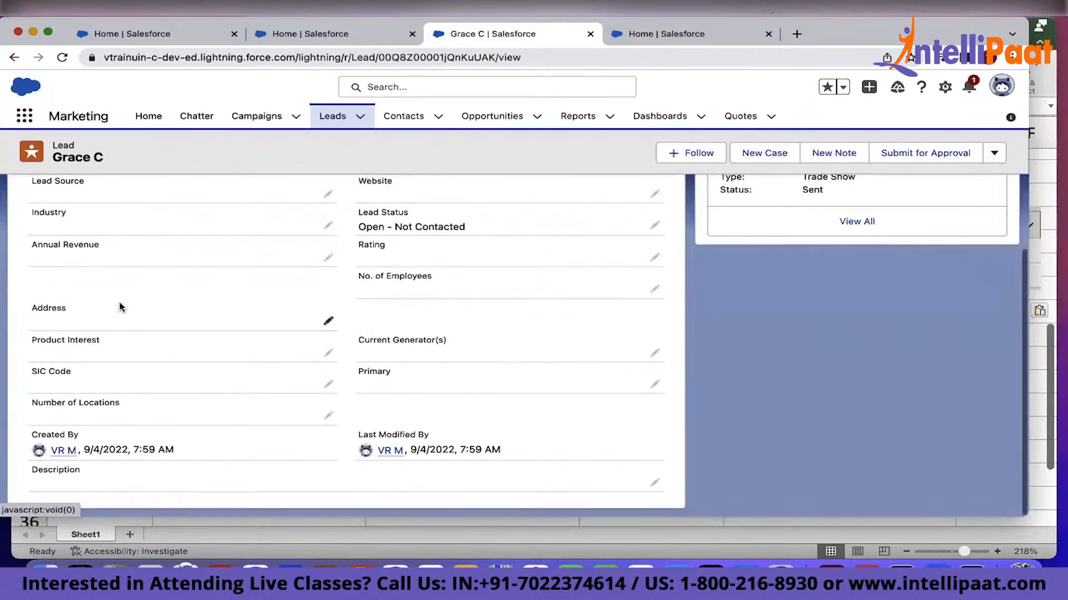
click(659, 228)
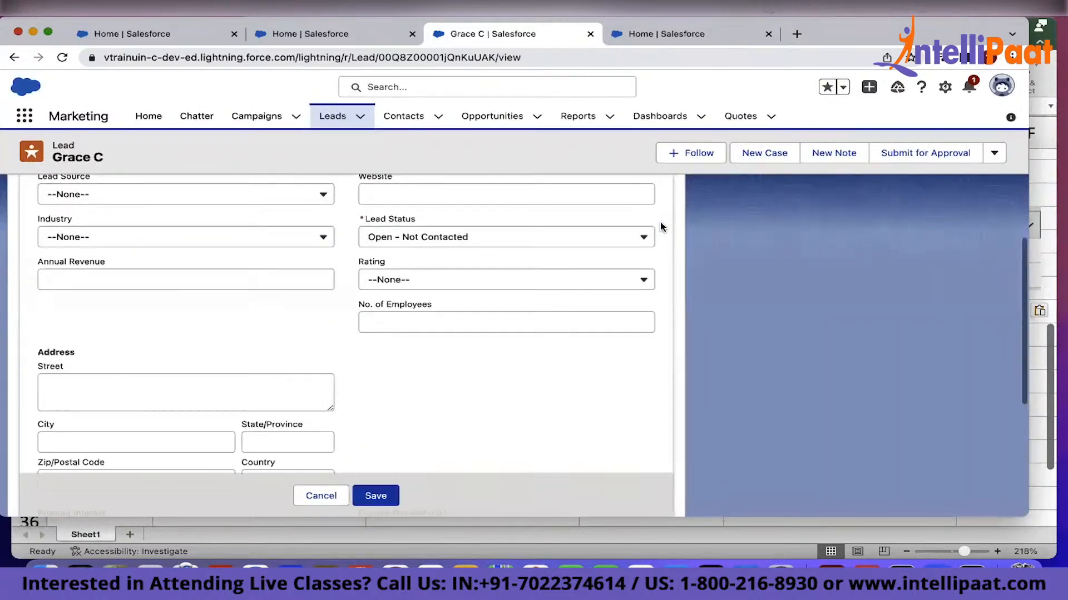
click(545, 237)
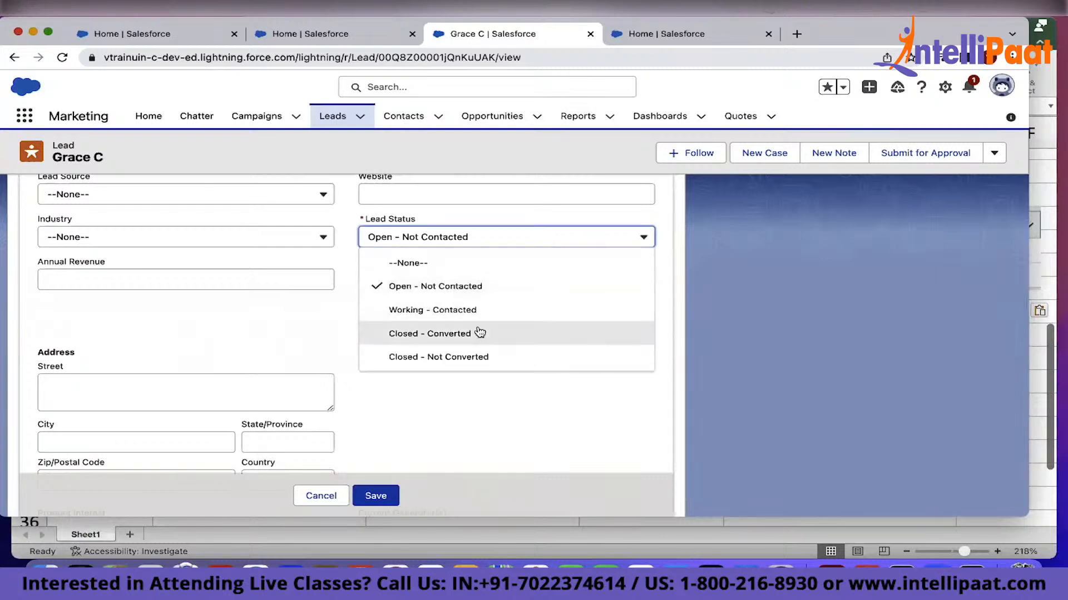
click(479, 310)
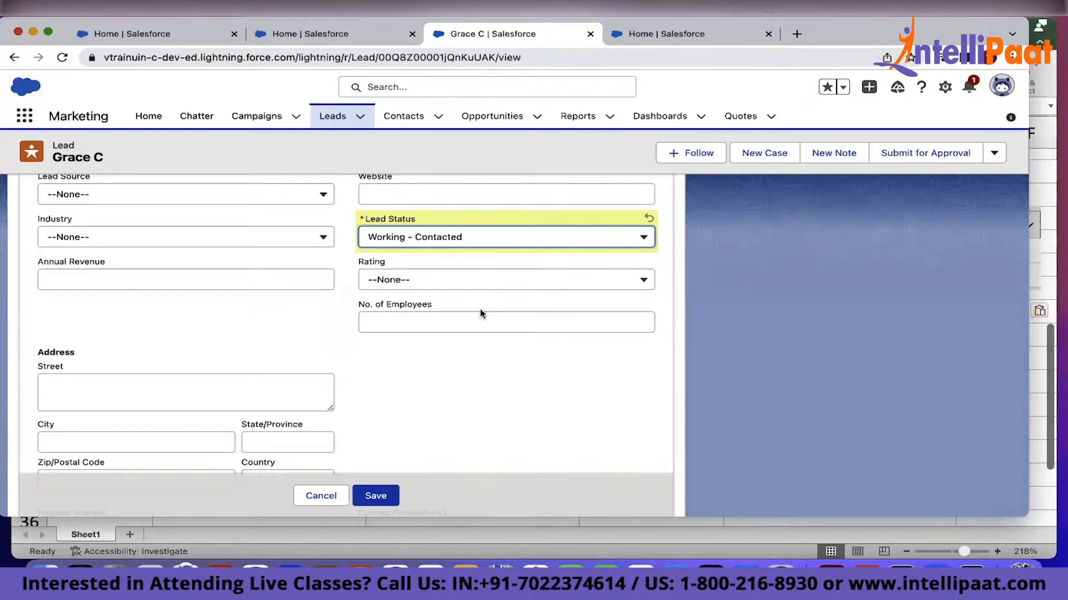
Set the lead's rating to Warm and save the edited lead
click(471, 290)
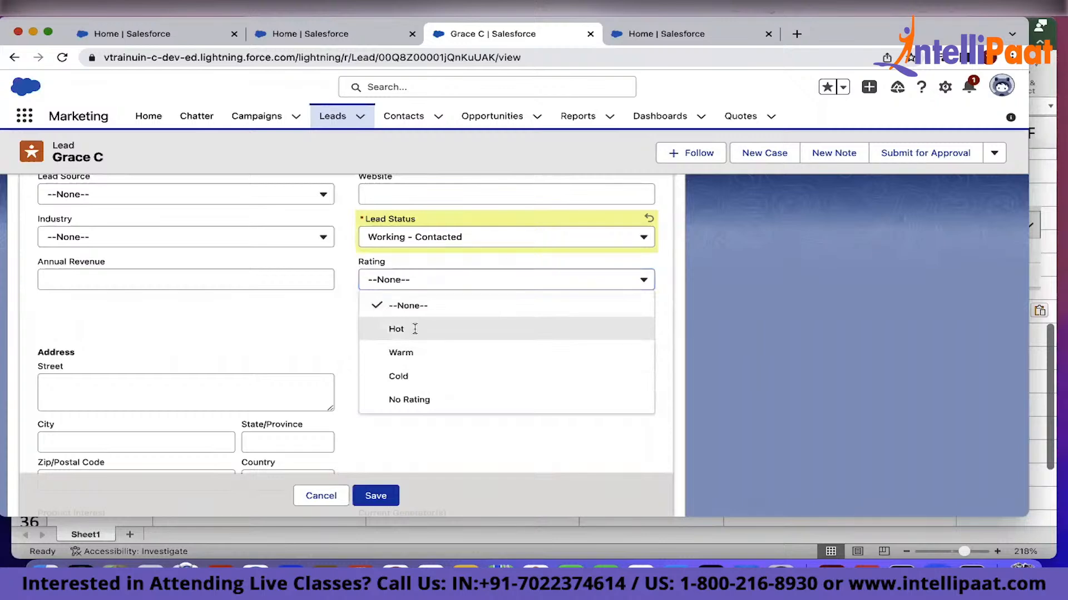
click(415, 329)
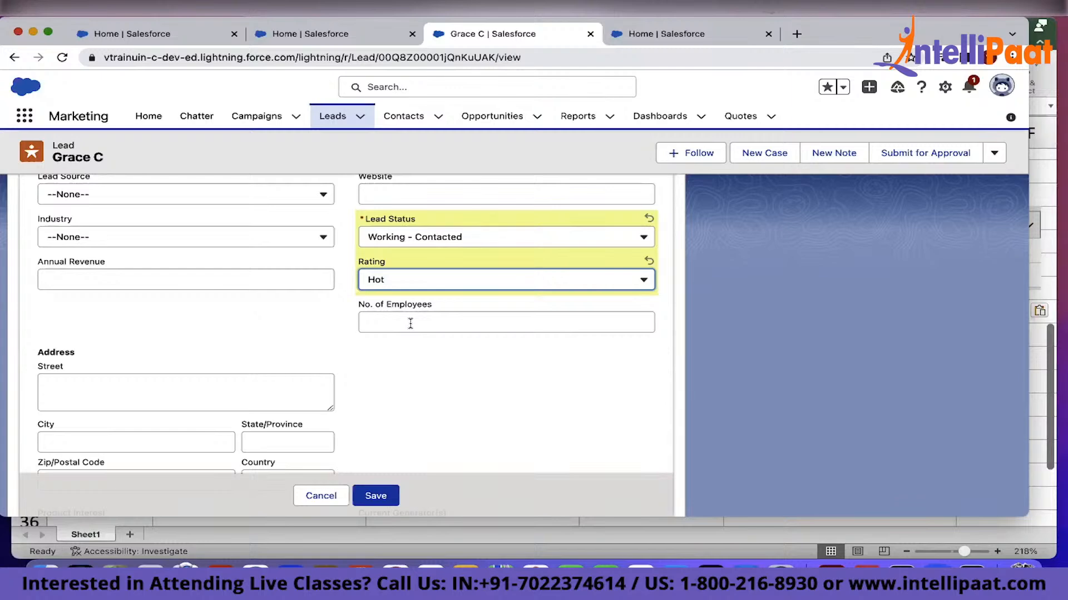
click(412, 289)
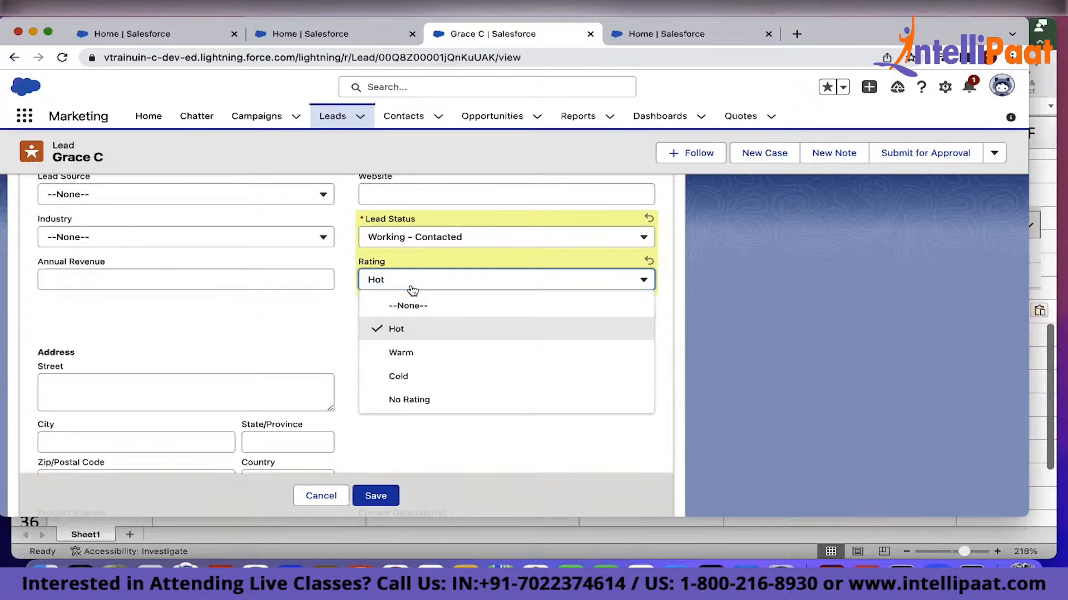
click(410, 350)
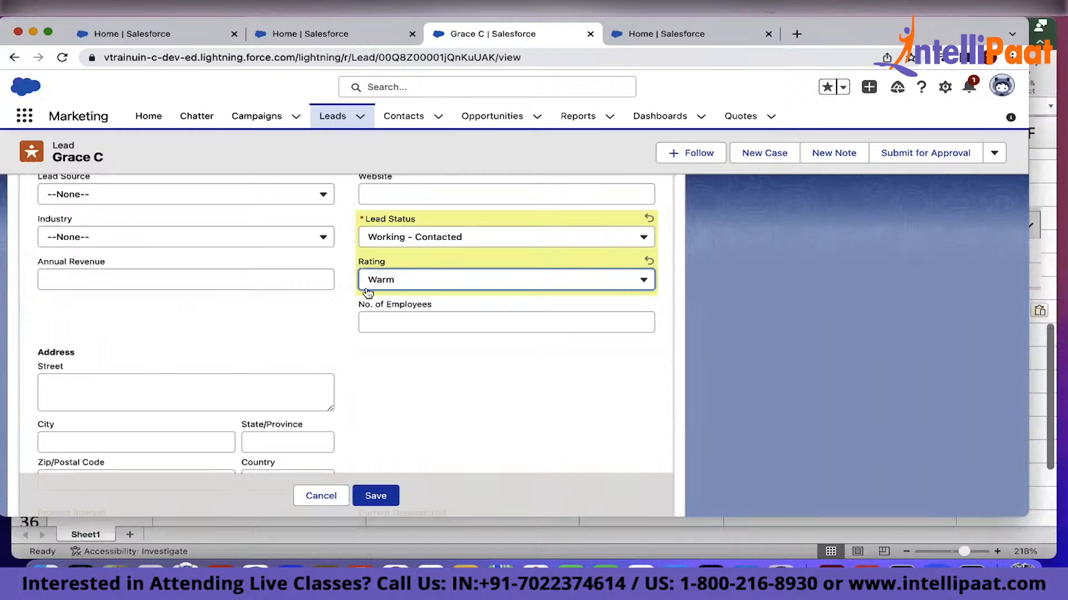
click(376, 497)
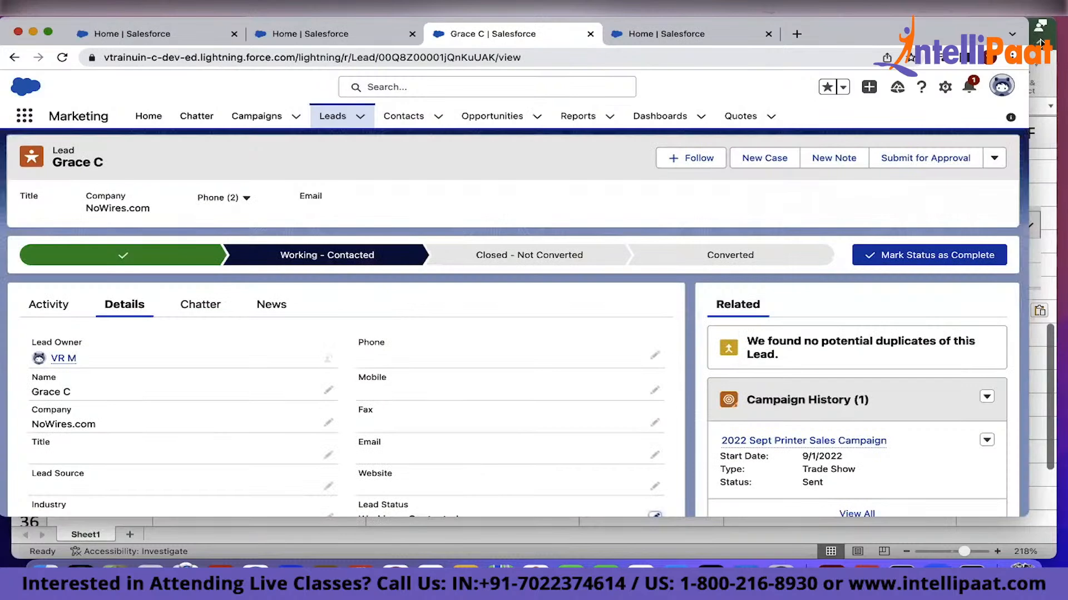
Edit the NoWires.com lead, enable assignment using the active assignment rule, and save it
click(994, 158)
click(920, 276)
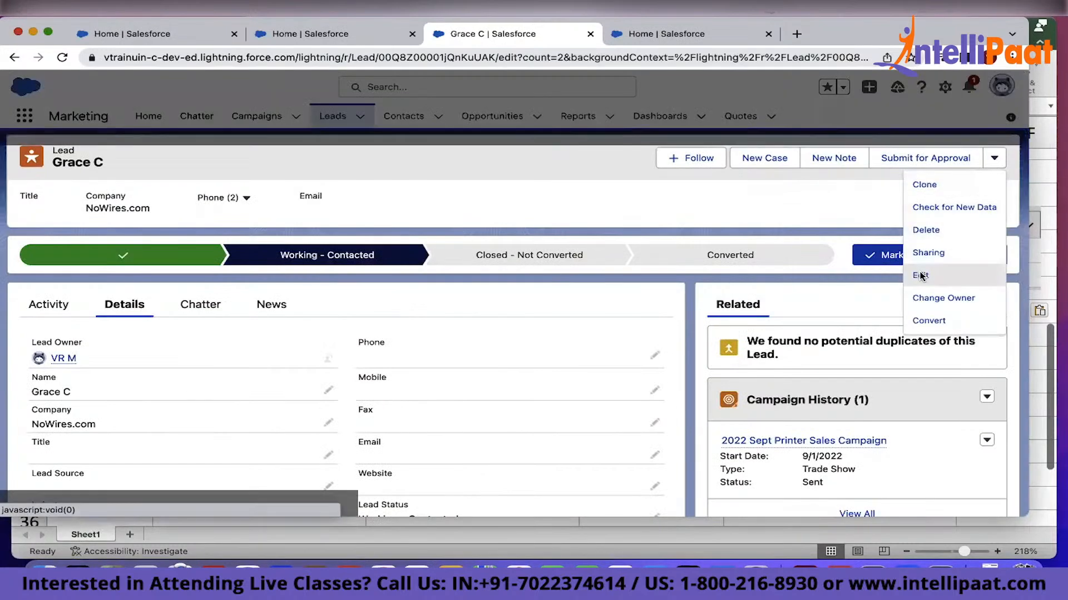
scroll(573, 346, down, 5)
scroll(573, 348, down, 3)
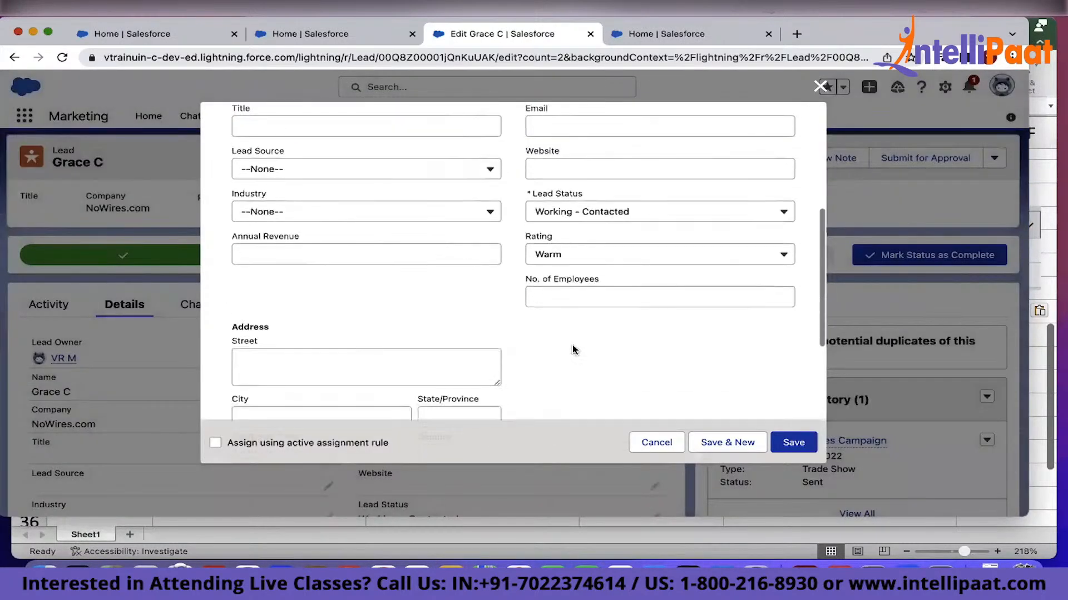
click(215, 444)
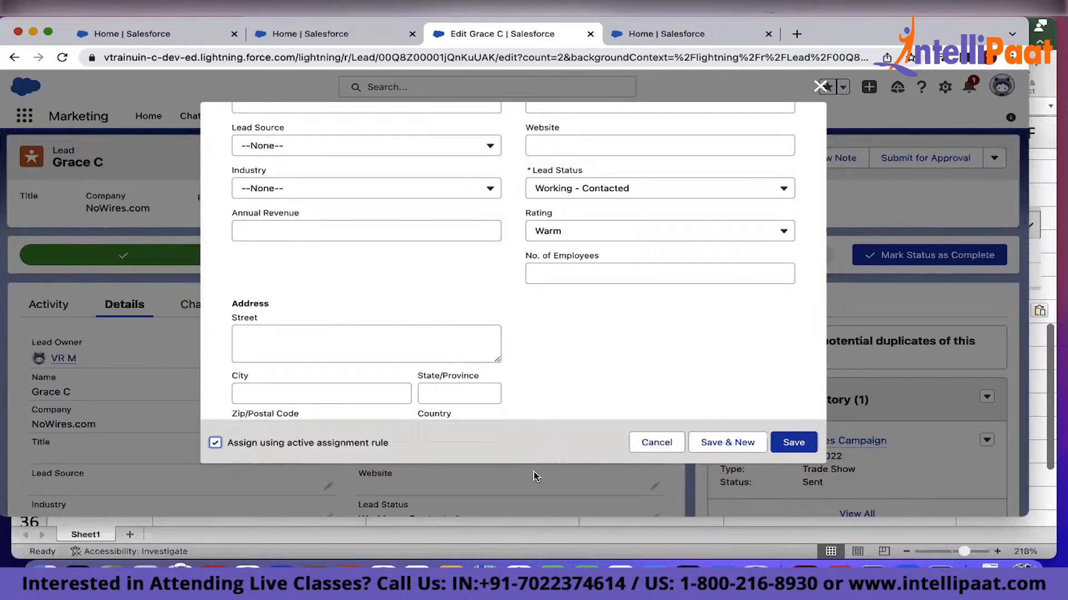
click(793, 451)
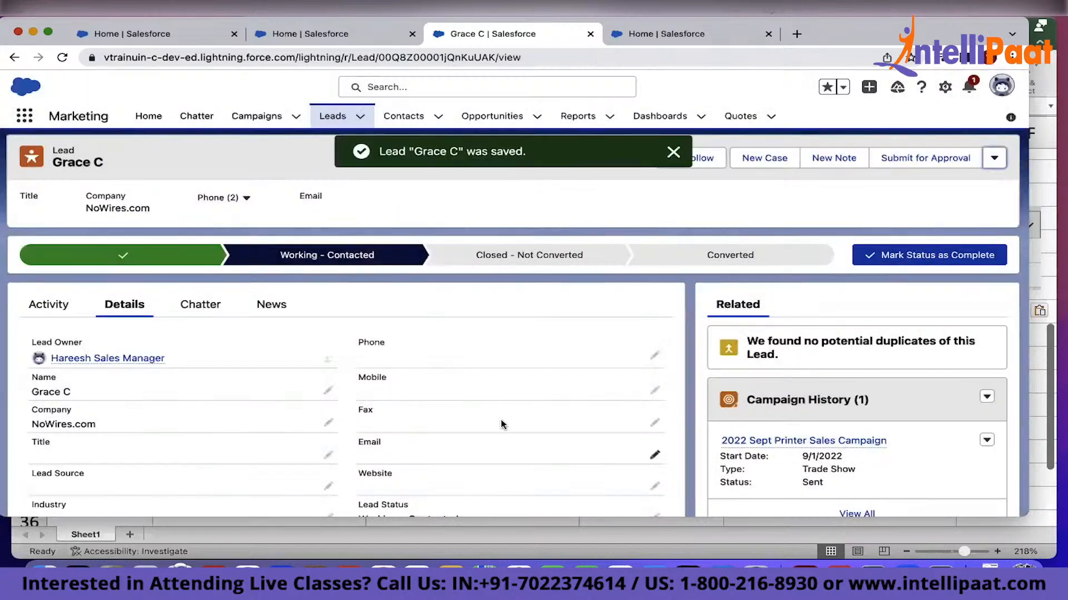
Highlight the lead owner's name in the lead details
drag(180, 358, 43, 352)
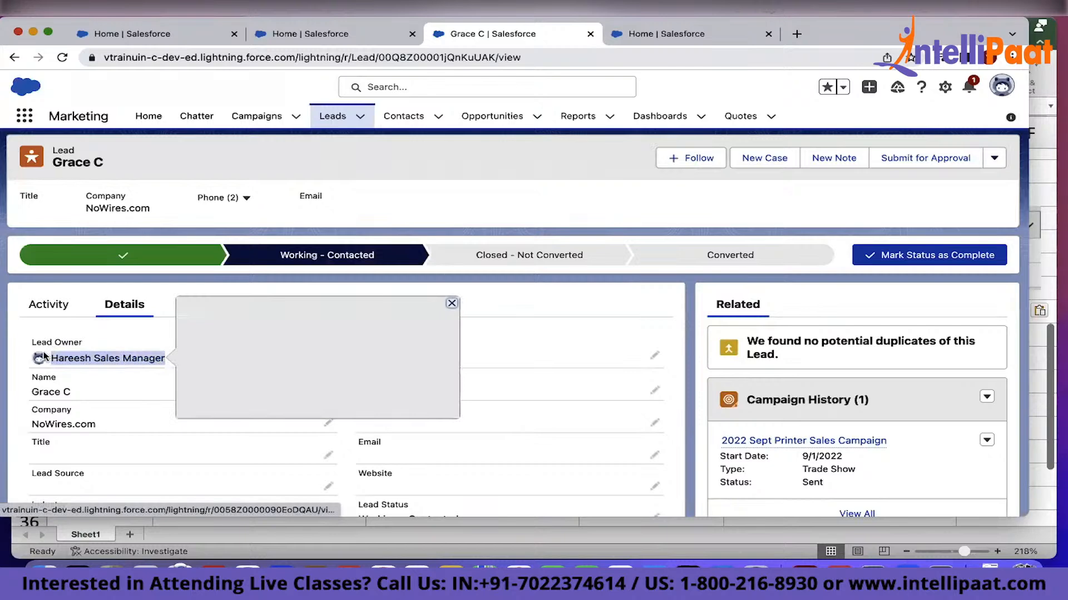
click(118, 332)
drag(180, 360, 53, 357)
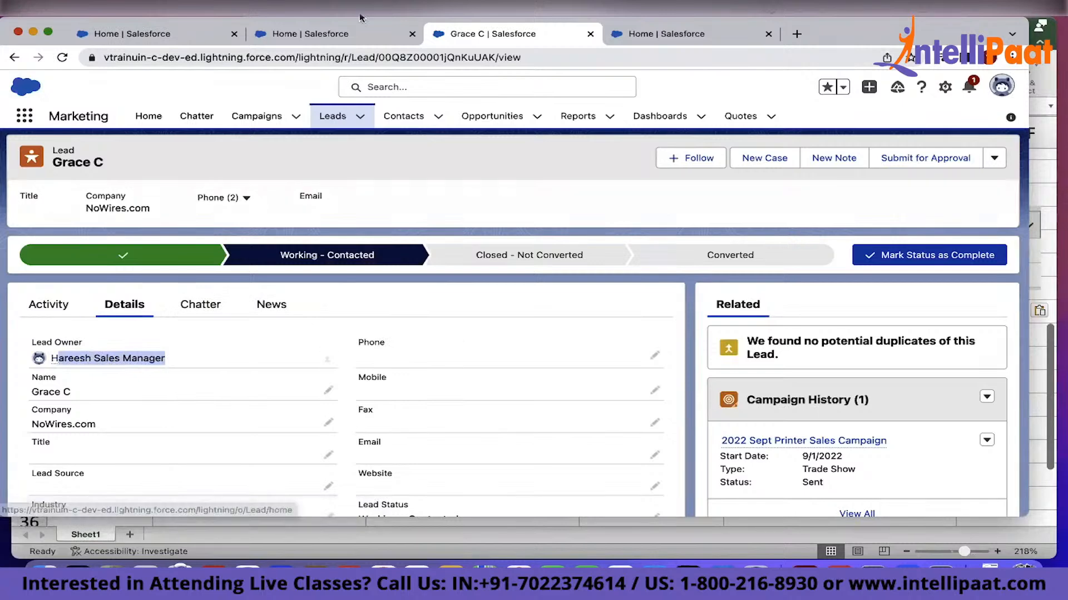
In the second browser tab, convert the NoWires.com lead and return to the leads list
click(334, 34)
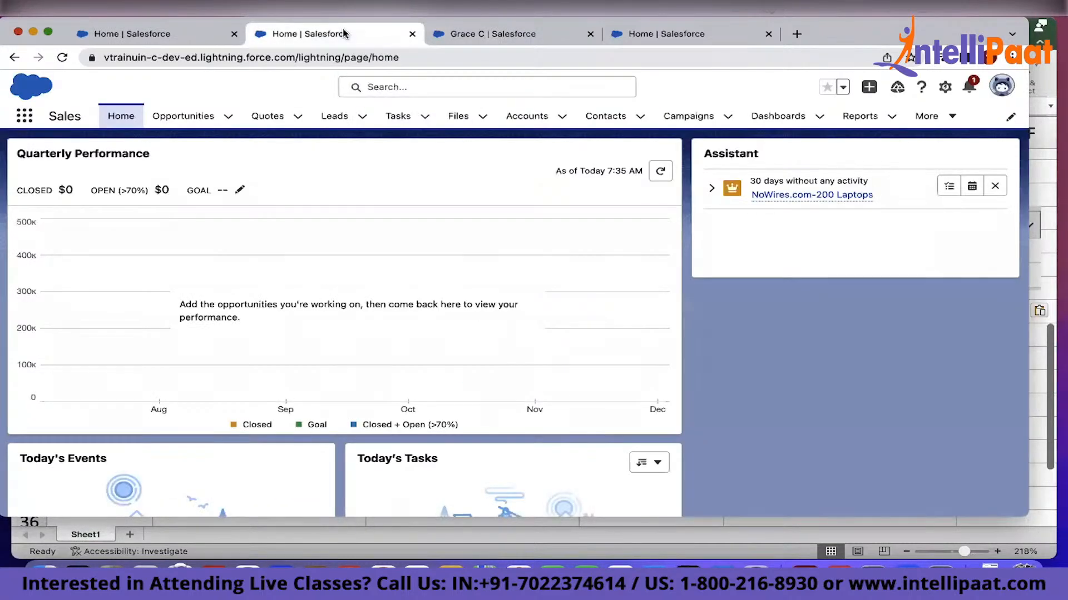
click(337, 118)
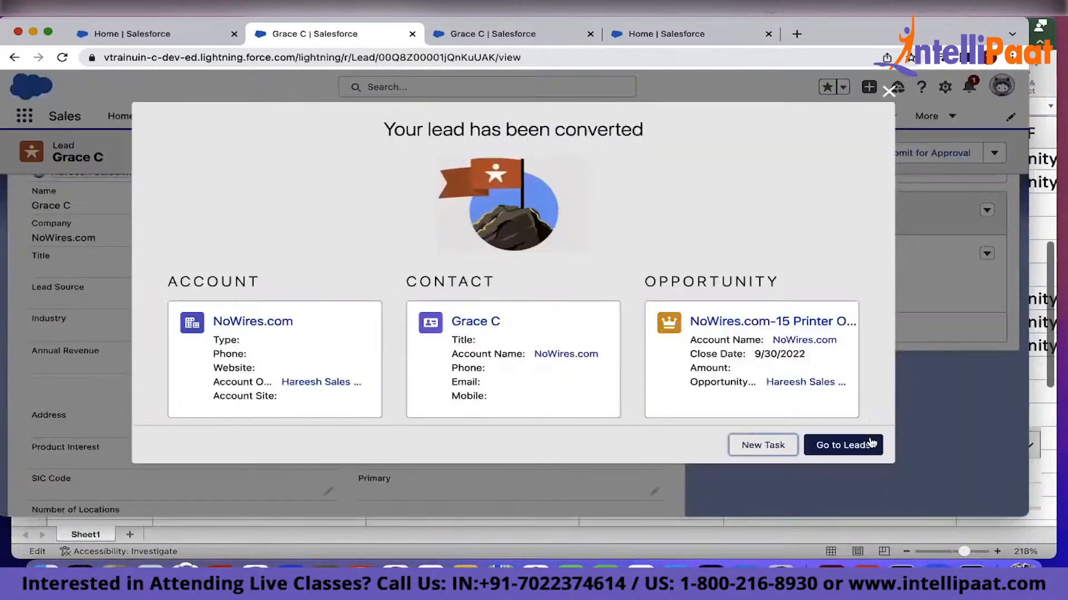
click(836, 445)
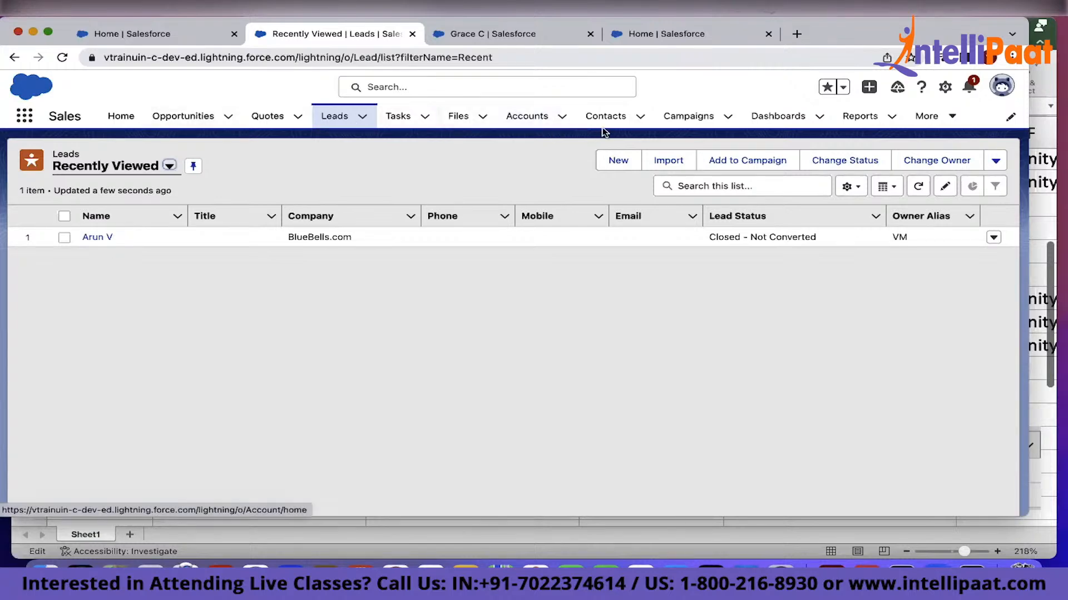
Open the member list of the 2022 Sept Printer Sales Campaign
click(695, 121)
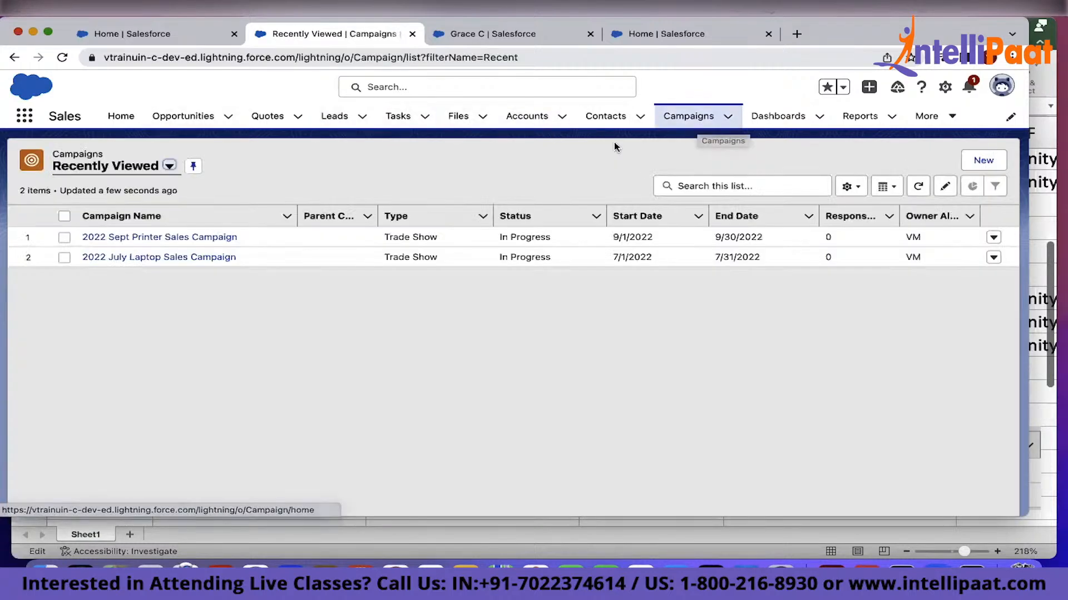
click(185, 238)
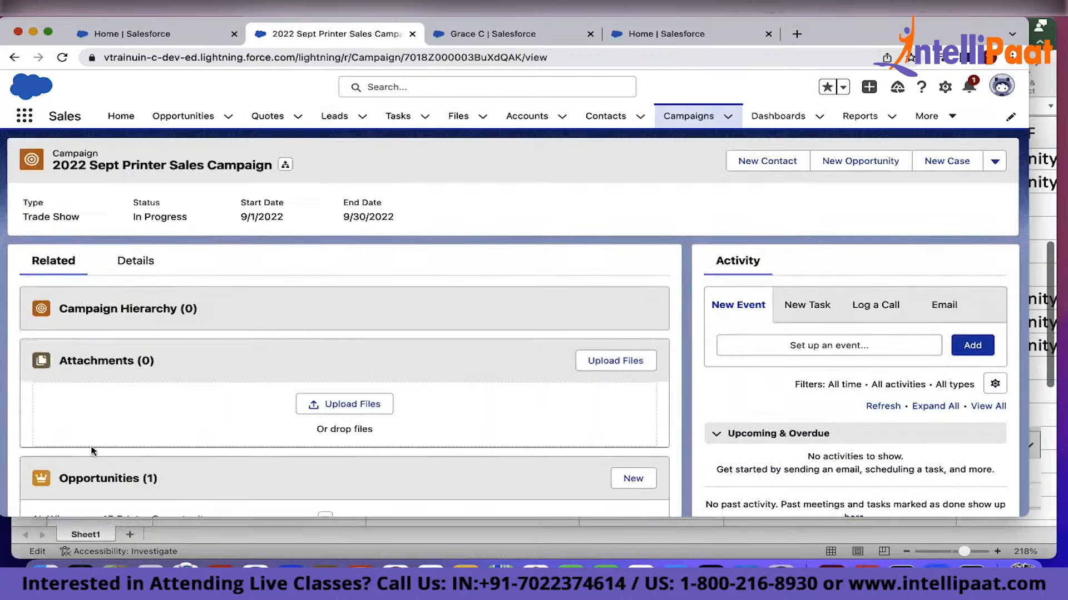
scroll(92, 445, down, 5)
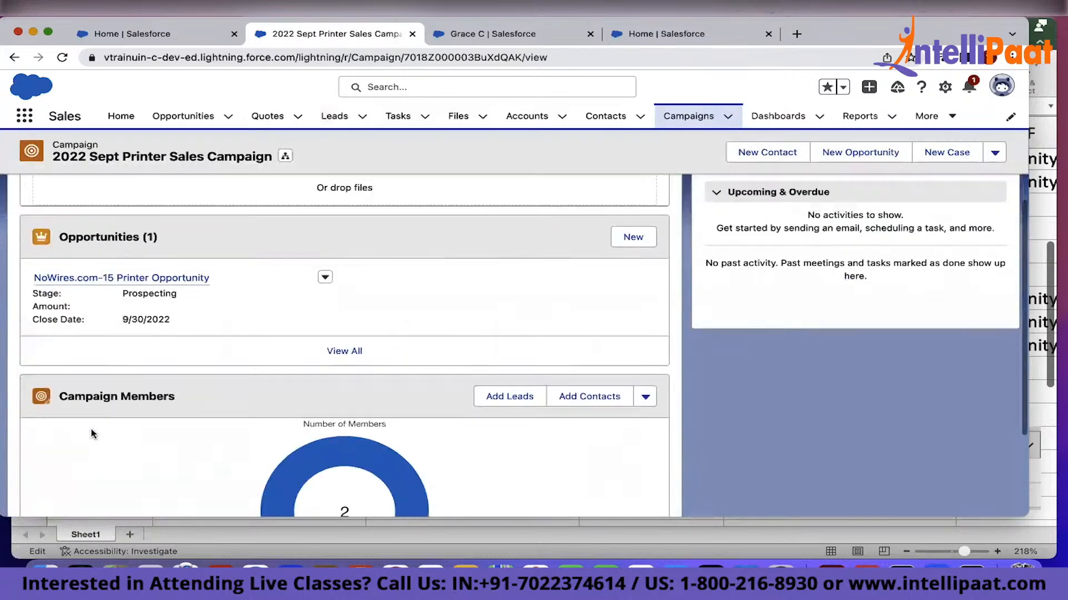
click(114, 398)
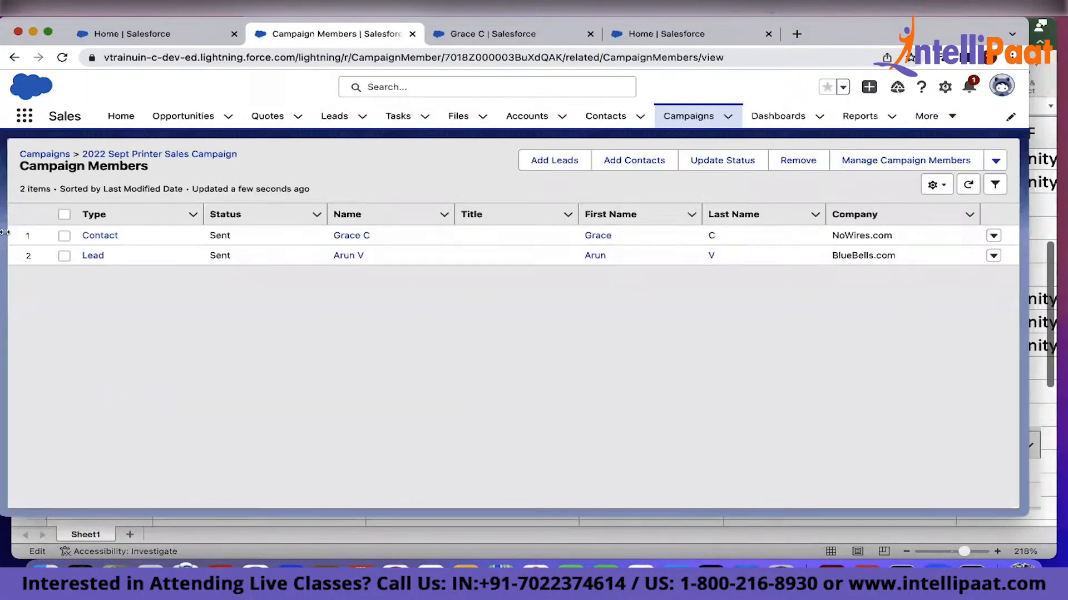
Capture the campaign members list and paste it into Excel below the earlier members image, then return to Salesforce
key(super+shift+4)
drag(6, 195, 299, 300)
scroll(708, 441, down, 5)
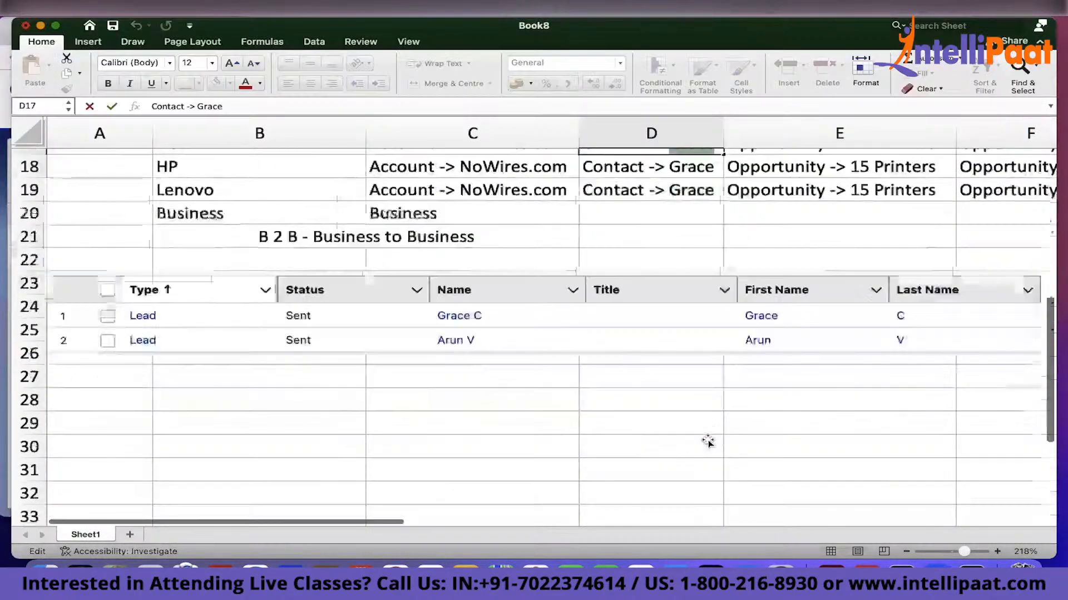
click(100, 360)
key(super+v)
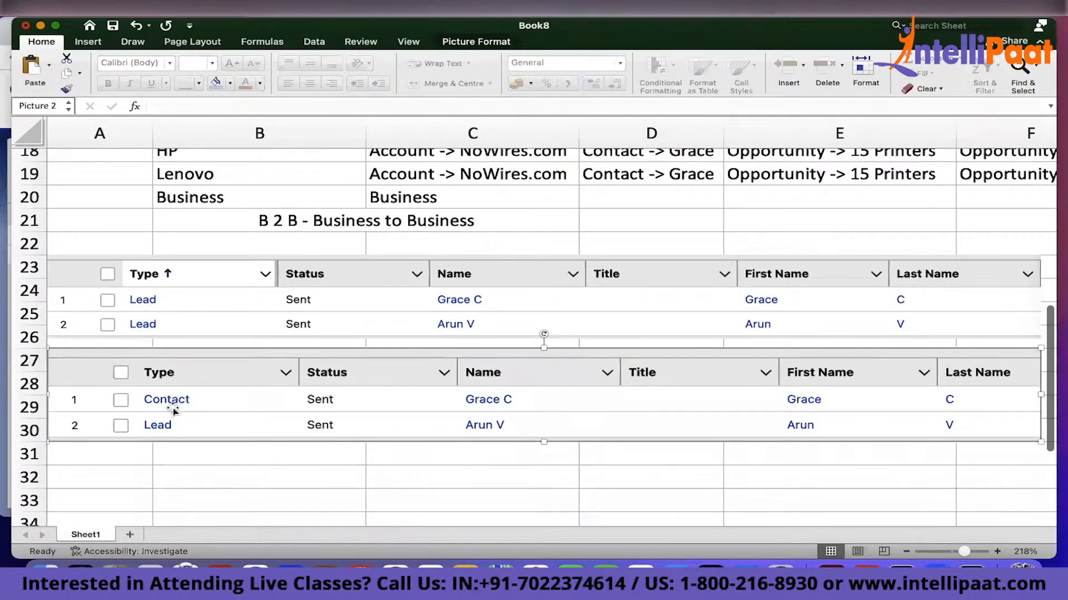
click(650, 477)
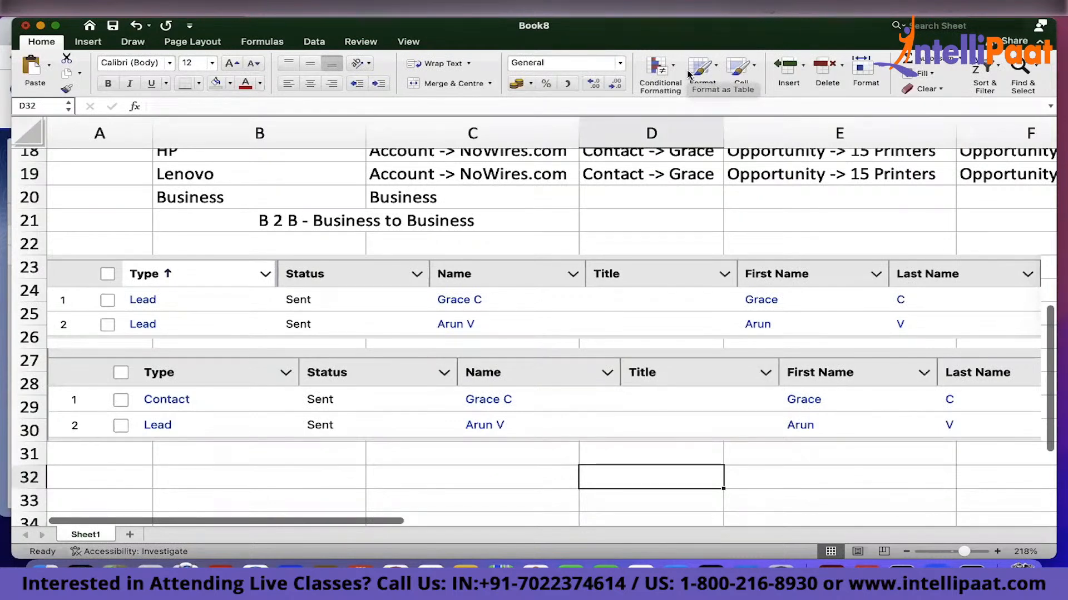
key(super+Tab)
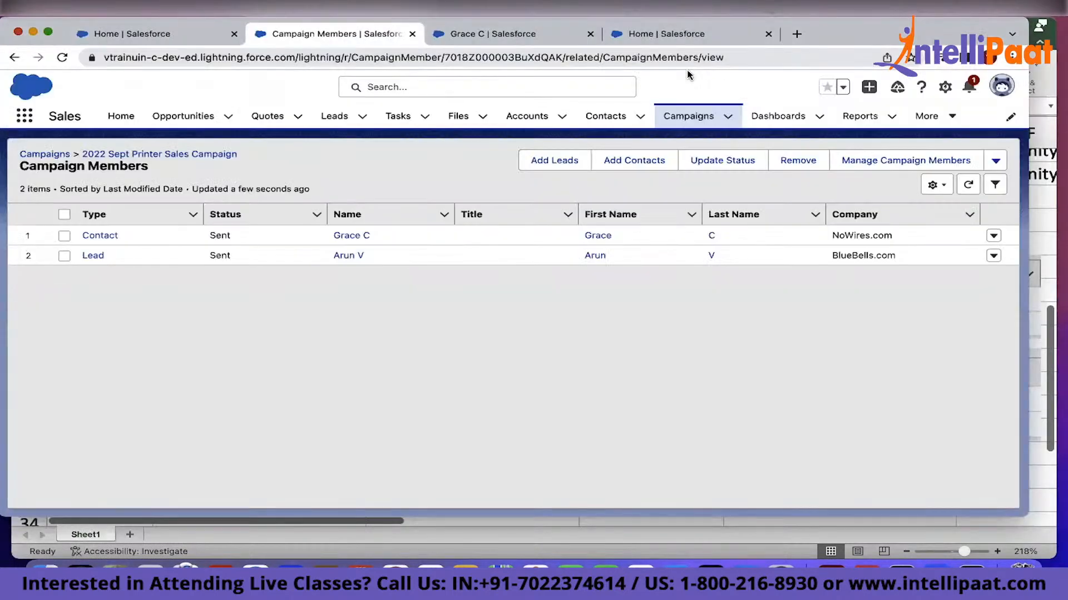